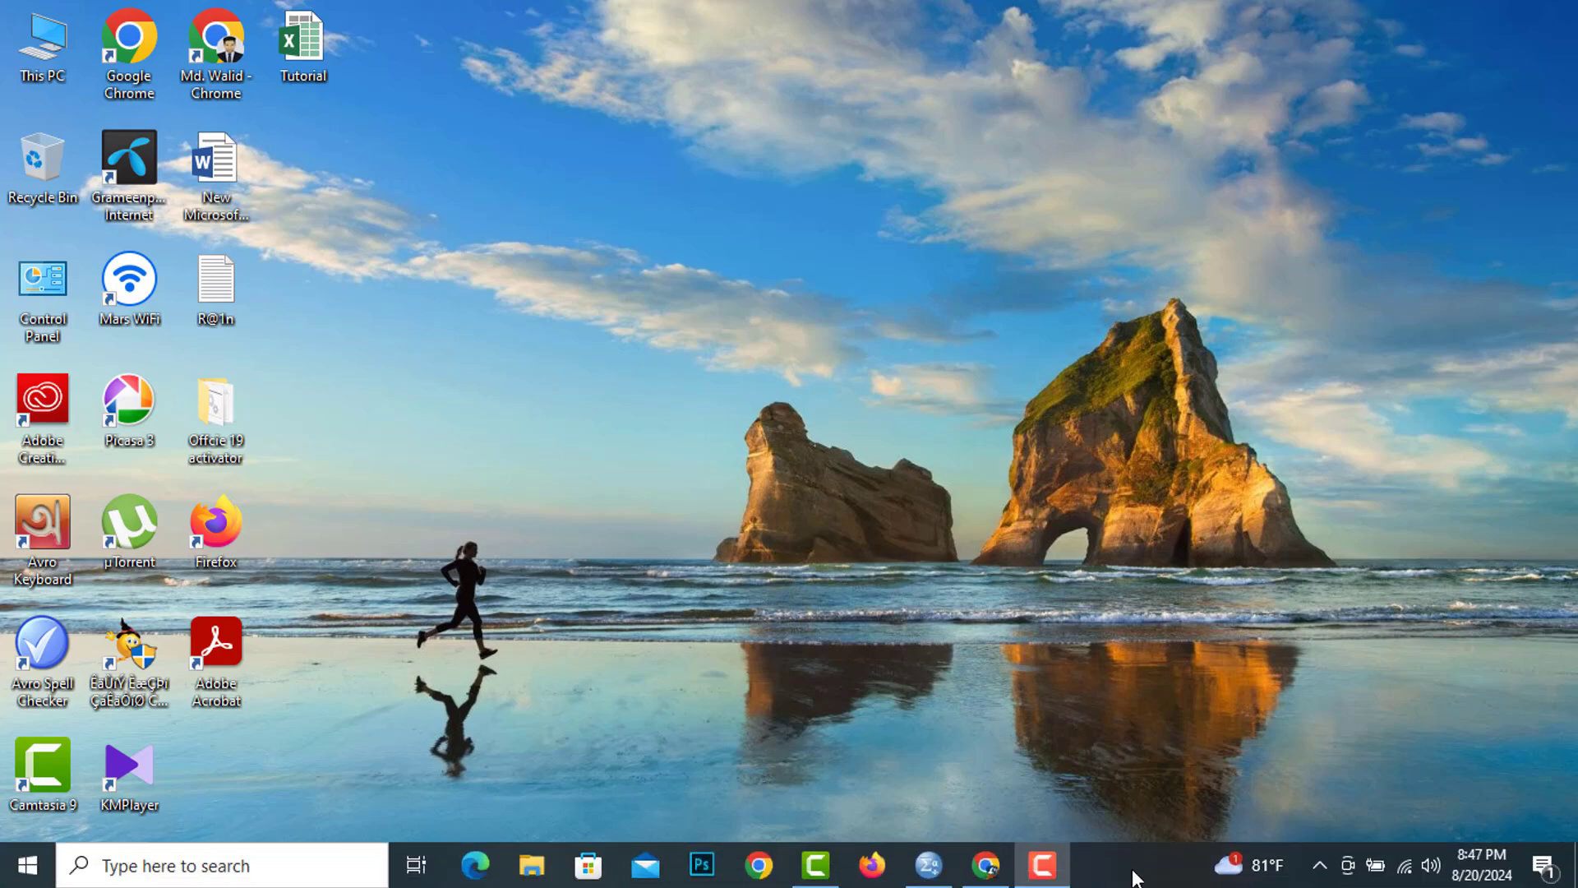
- Switch to the SPSS Data Editor and review the Expenditure and Income variable definitions before returning to the data
left_click(929, 865)
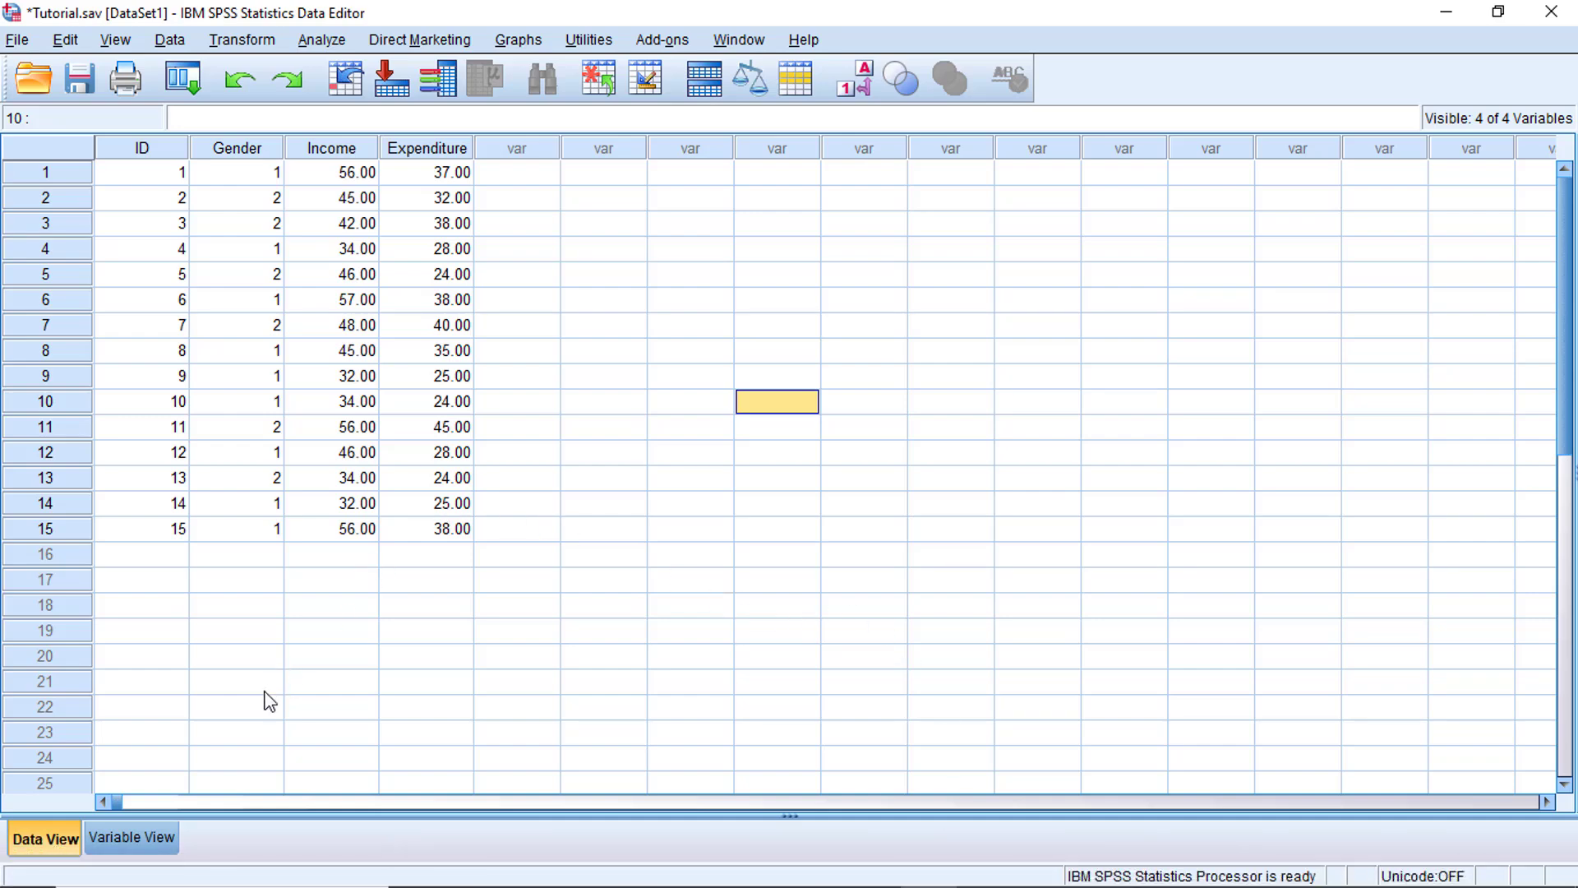
left_click(122, 851)
left_click(152, 219)
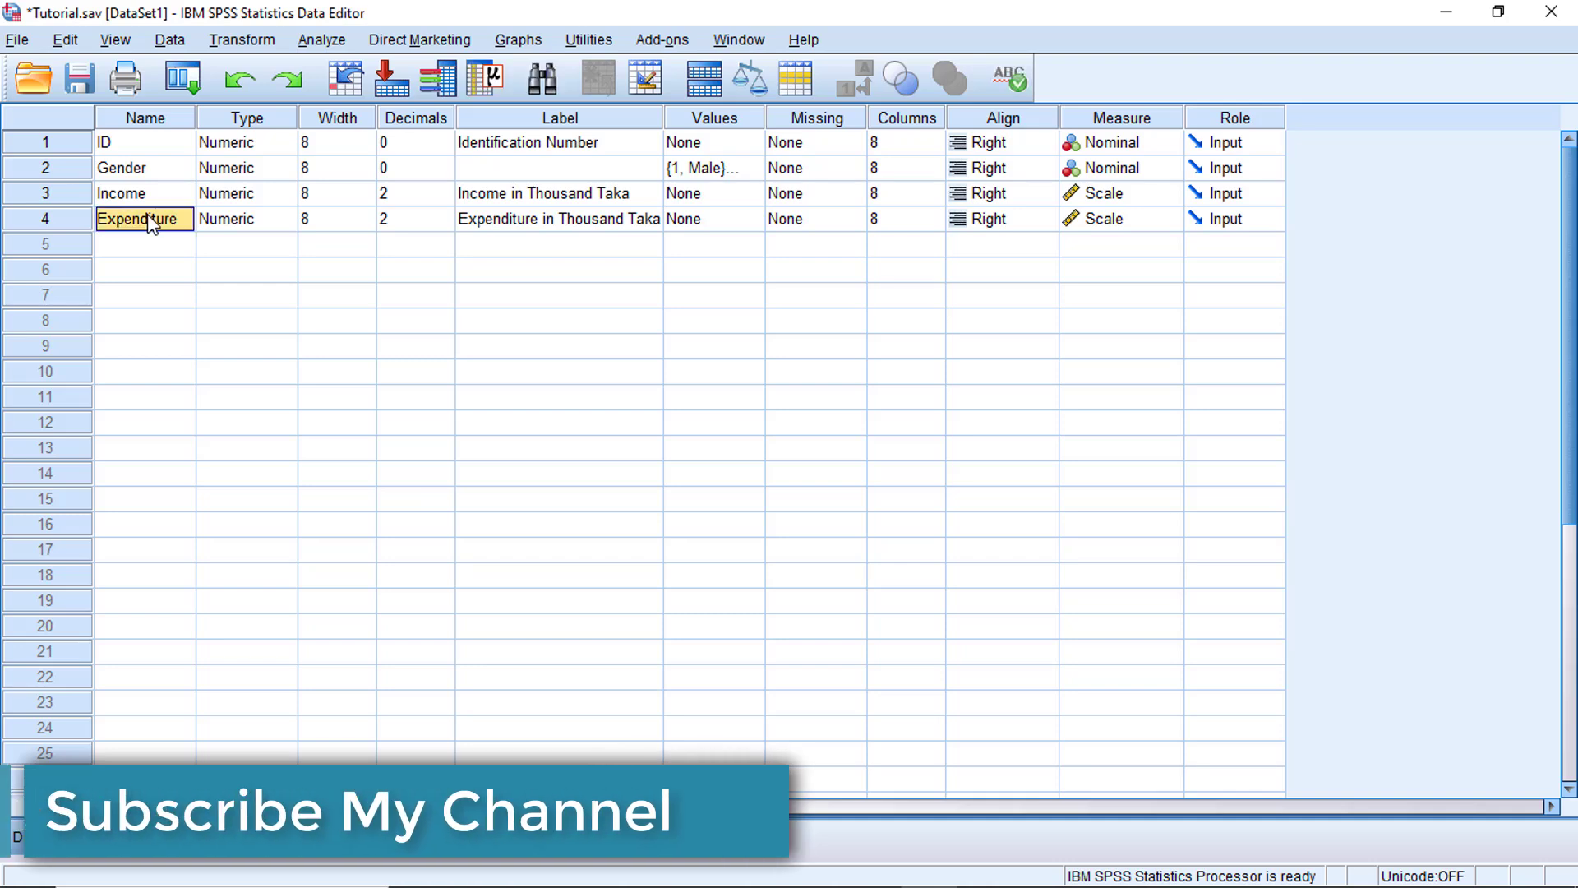
left_click(152, 190)
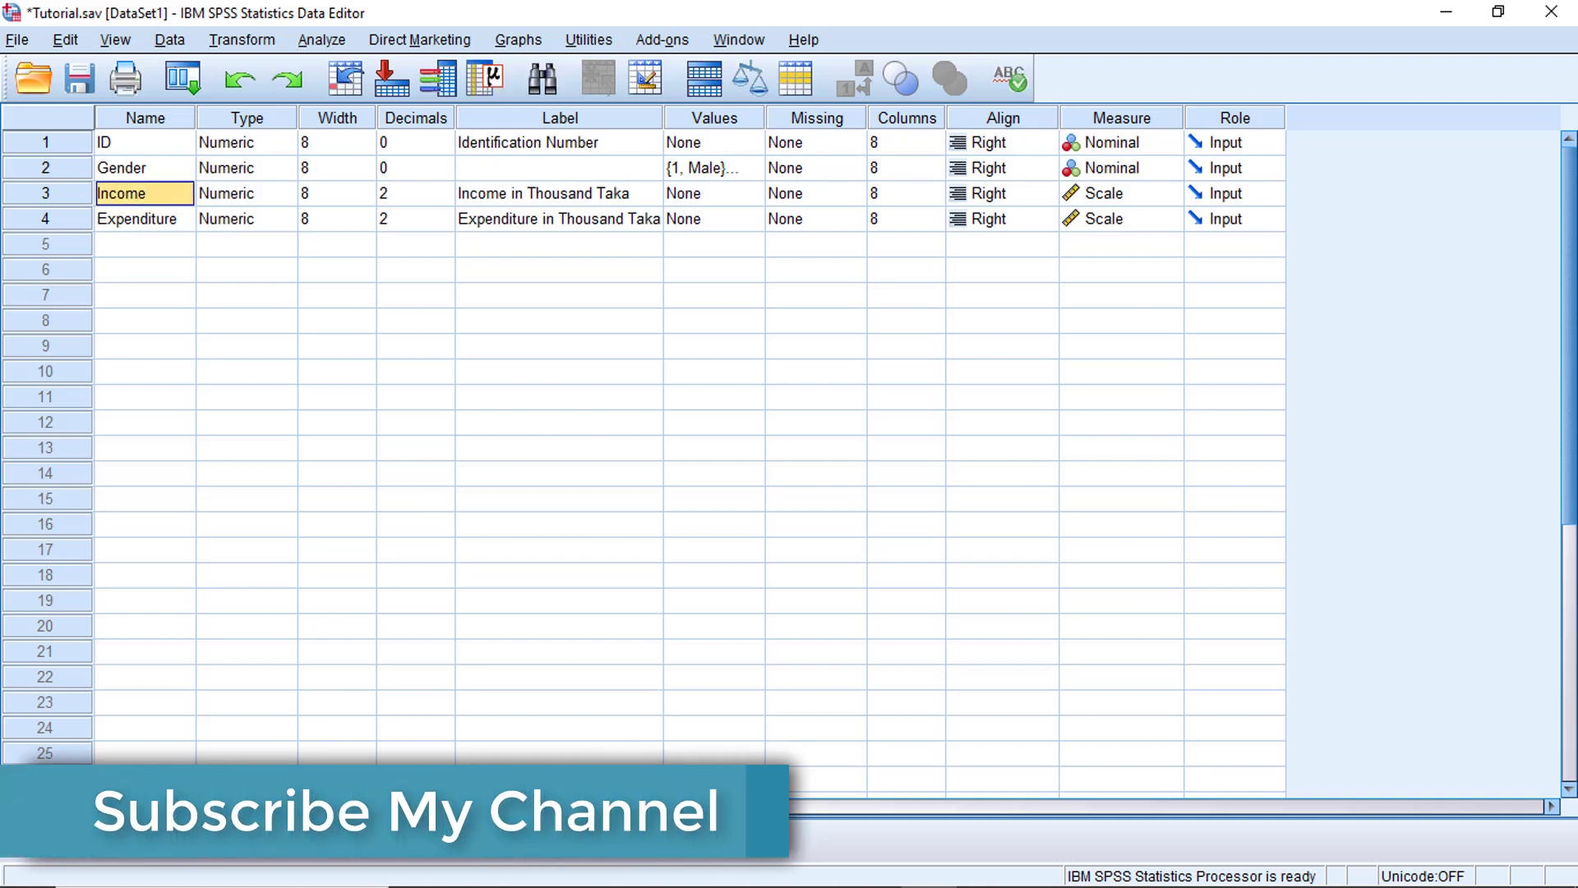
key("ctrl+t")
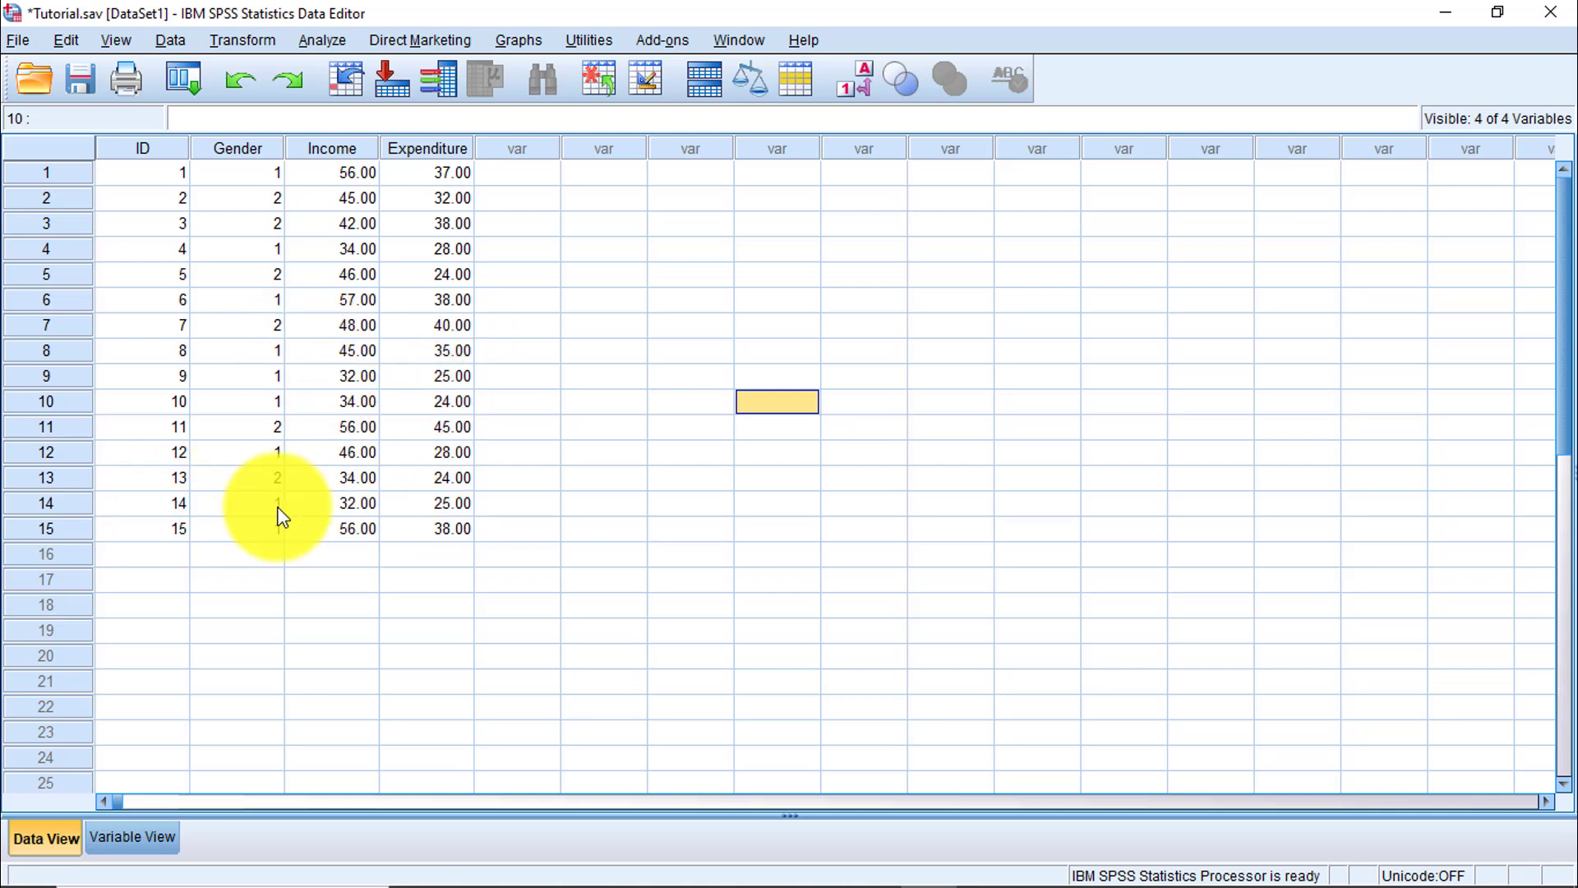
- Examine the definitions of the ID and Gender variables, including Gender's measurement level
left_click(384, 453)
left_click(265, 398)
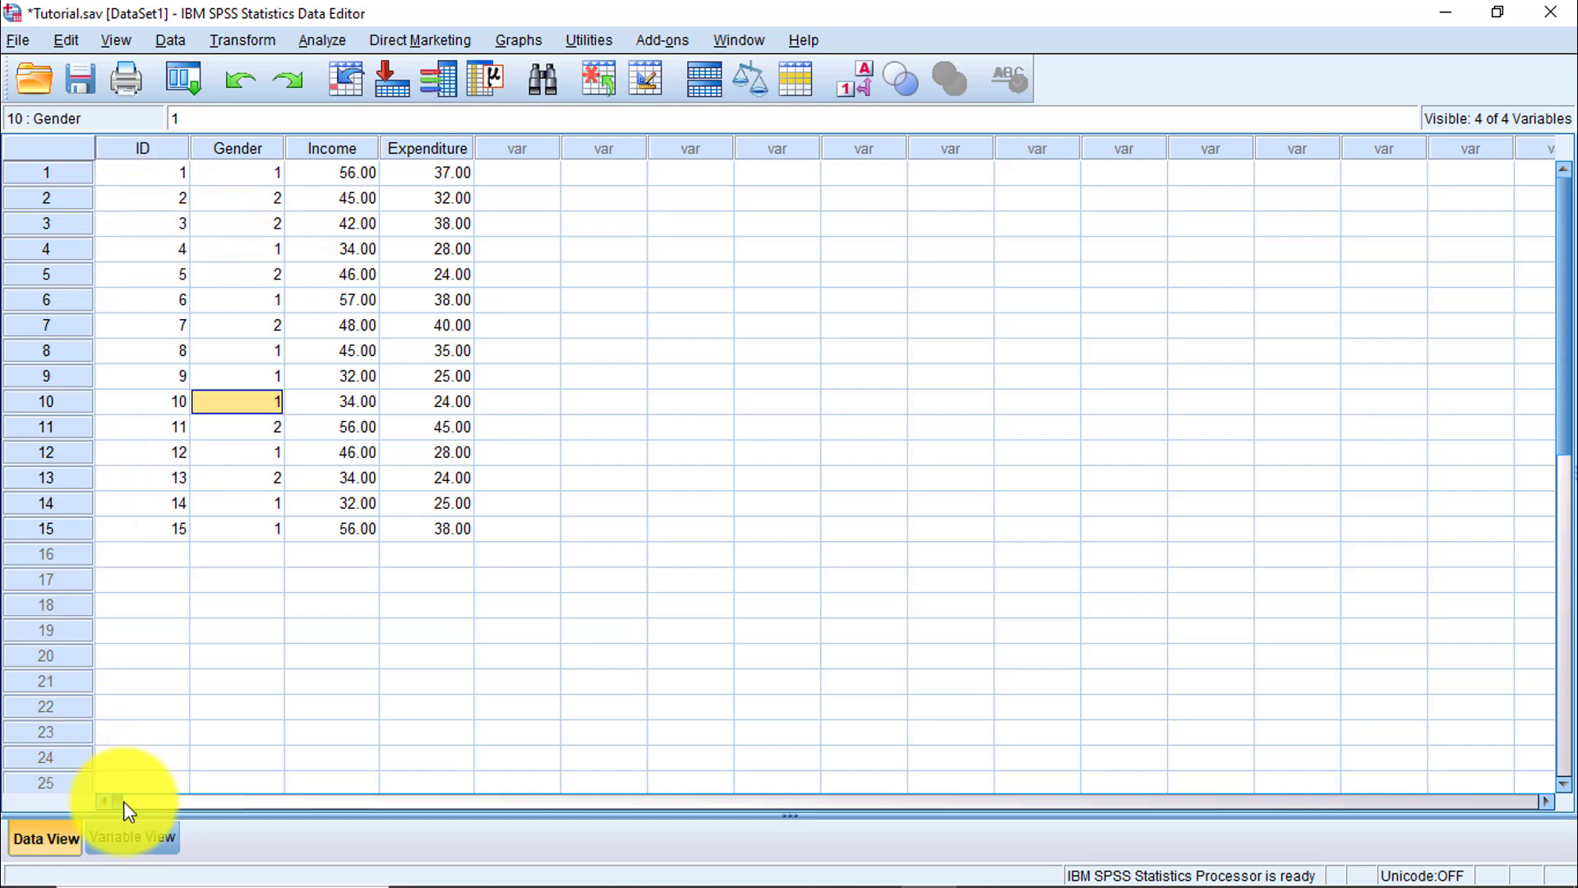
left_click(126, 840)
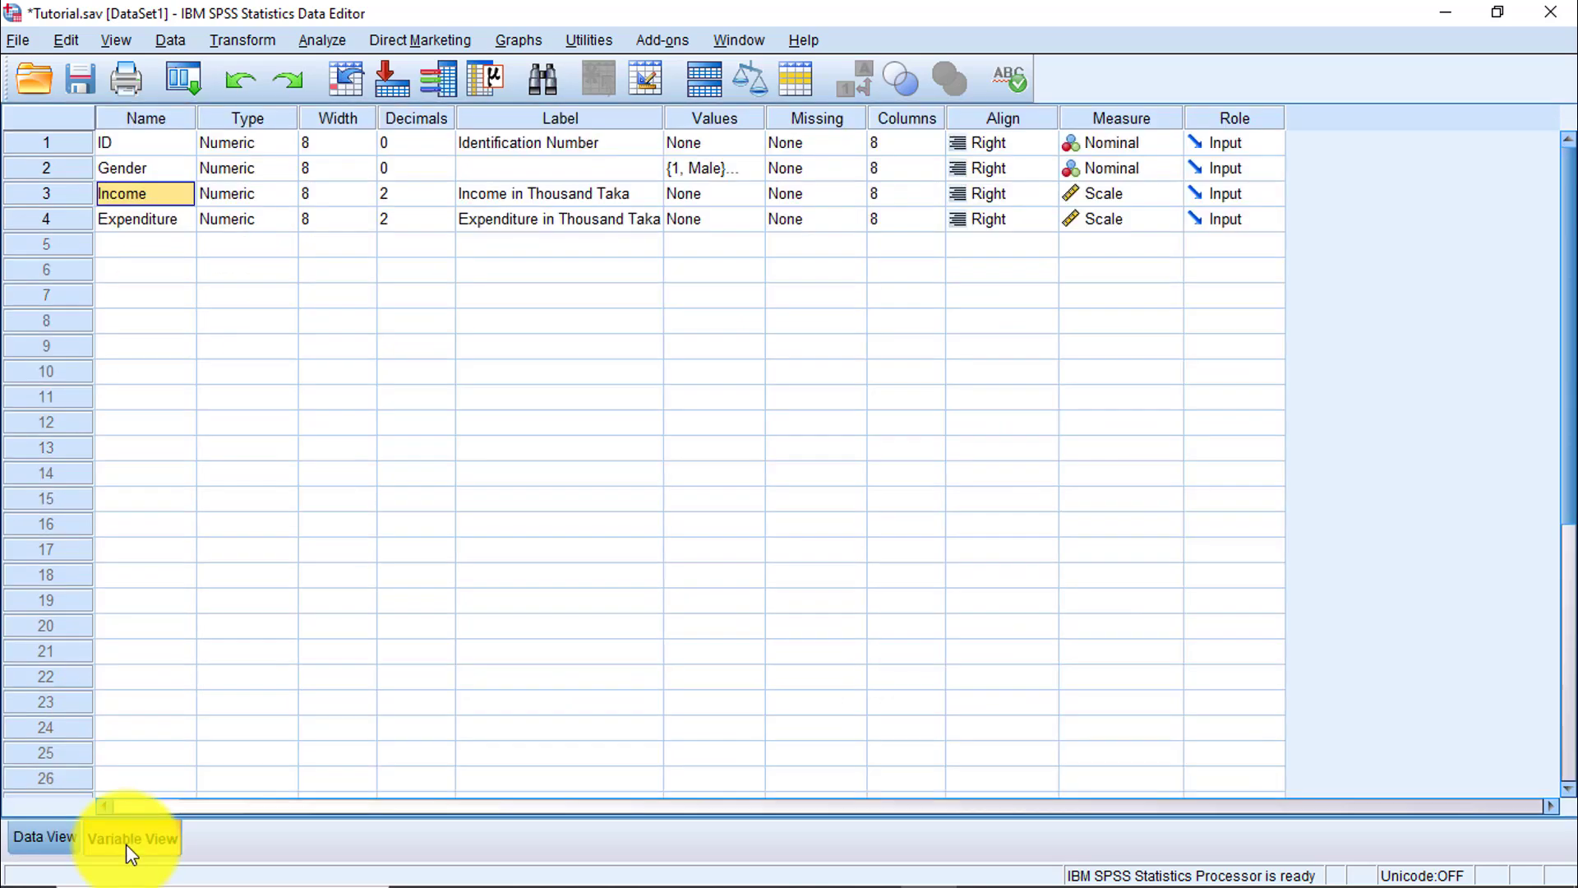
left_click(148, 146)
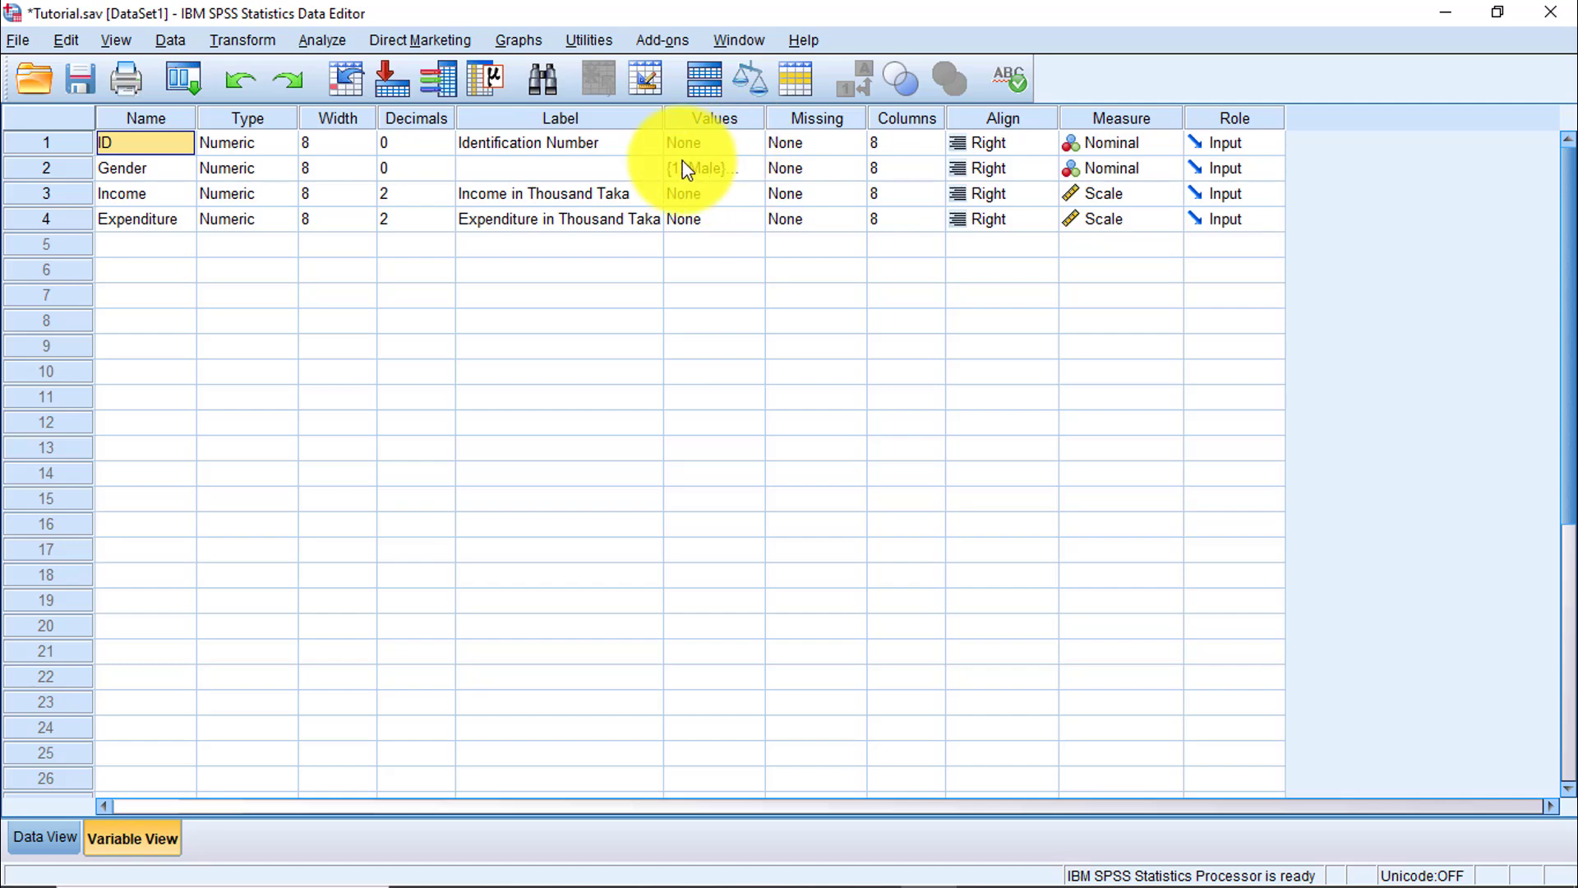
left_click(147, 170)
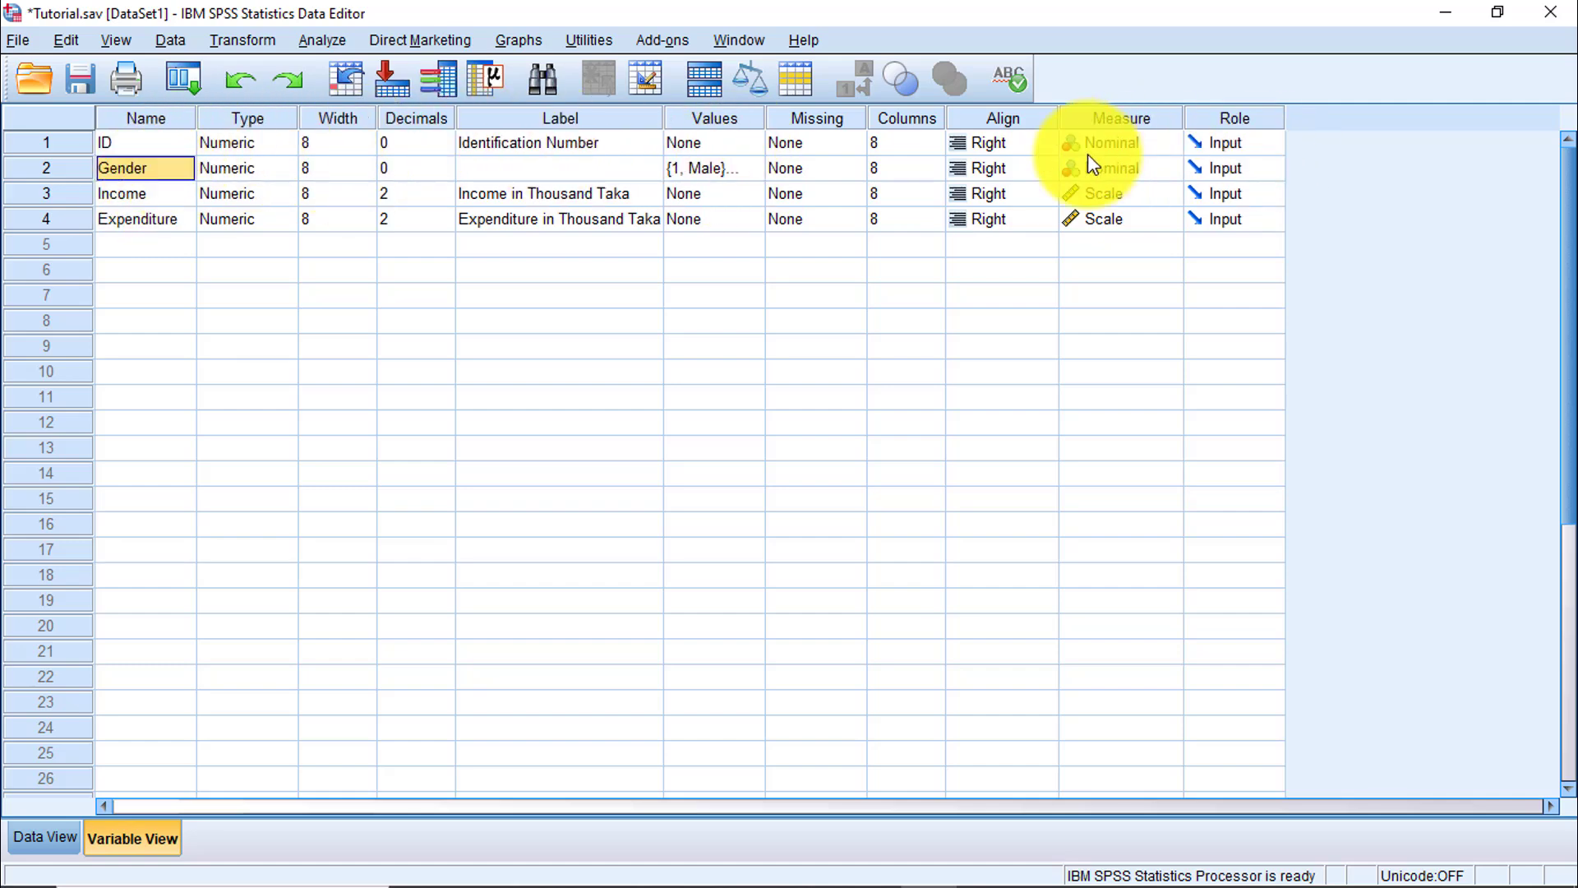
left_click(1103, 174)
left_click(1127, 168)
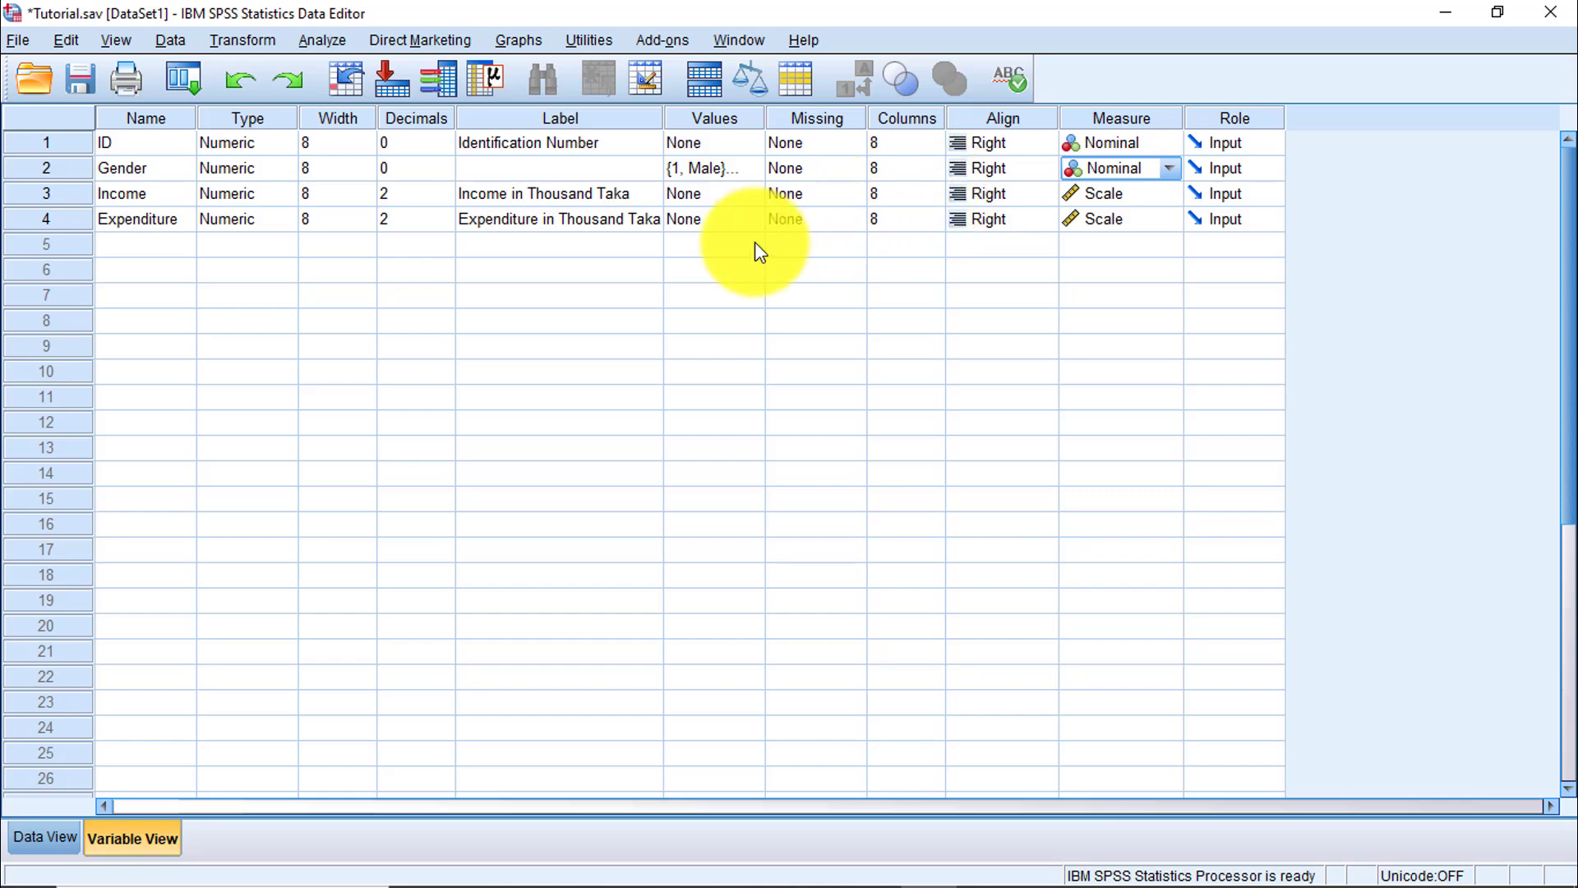
left_click(137, 171)
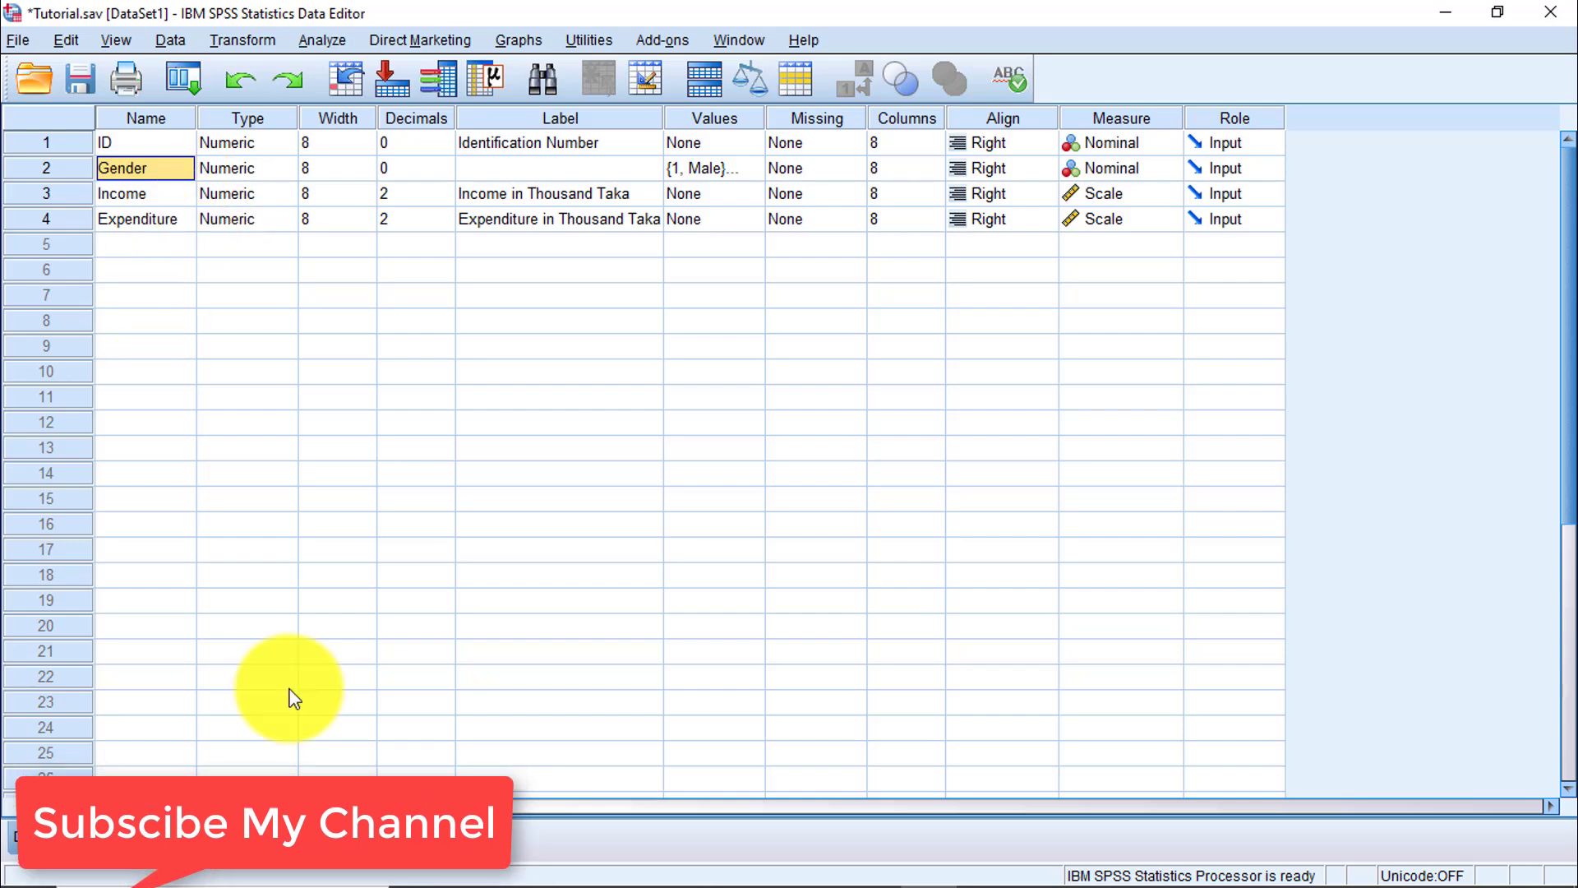
- Go back to the case data and inspect the numeric codes in the first rows of the Gender column
left_click(31, 835)
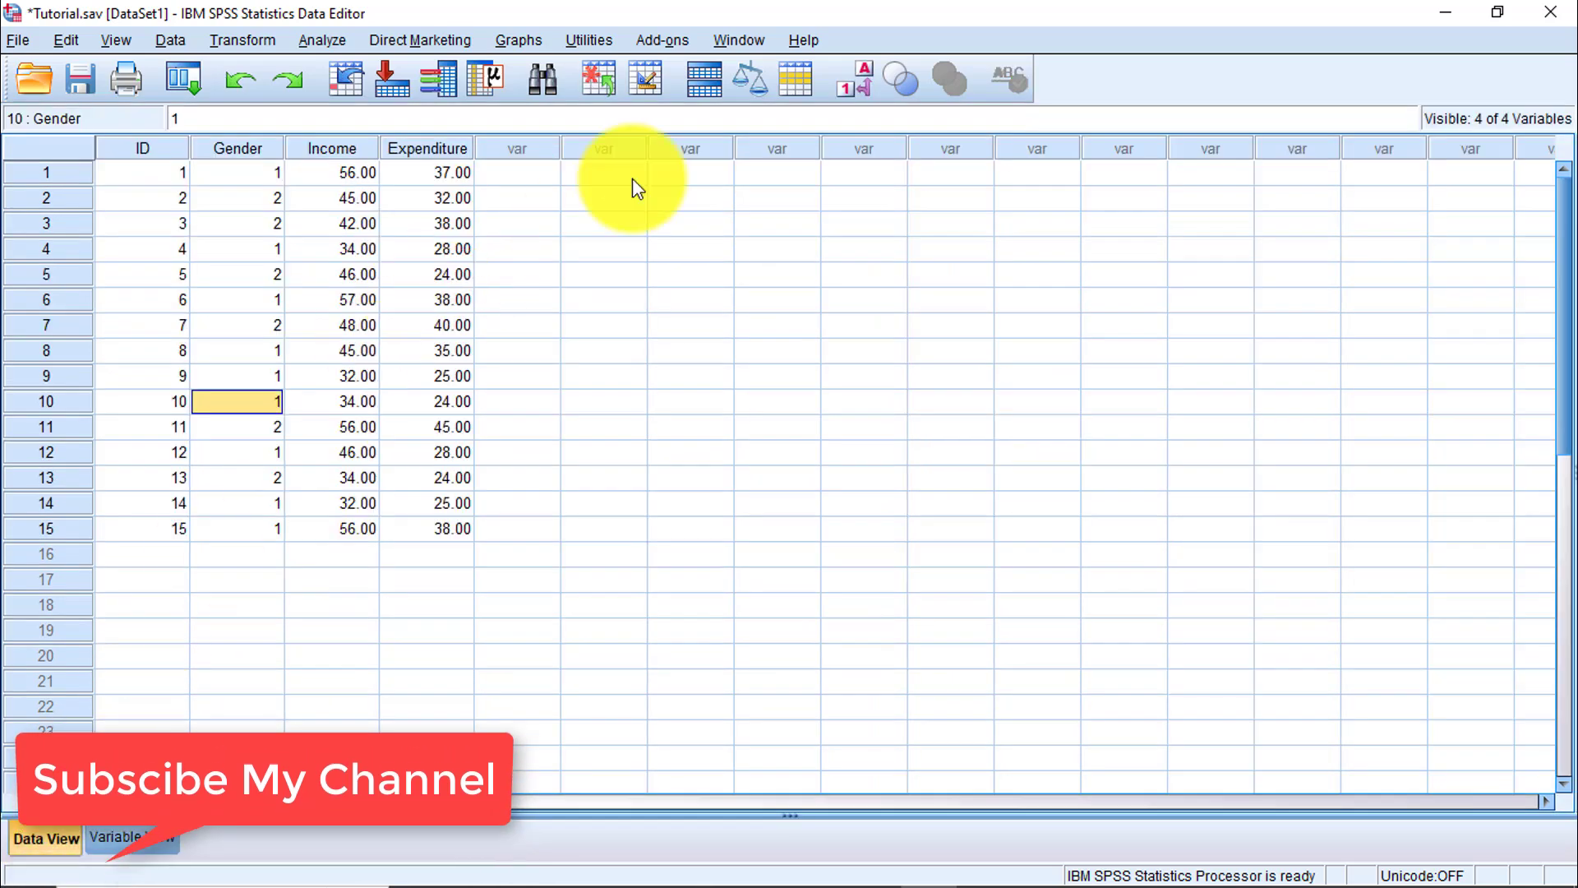
left_click(263, 180)
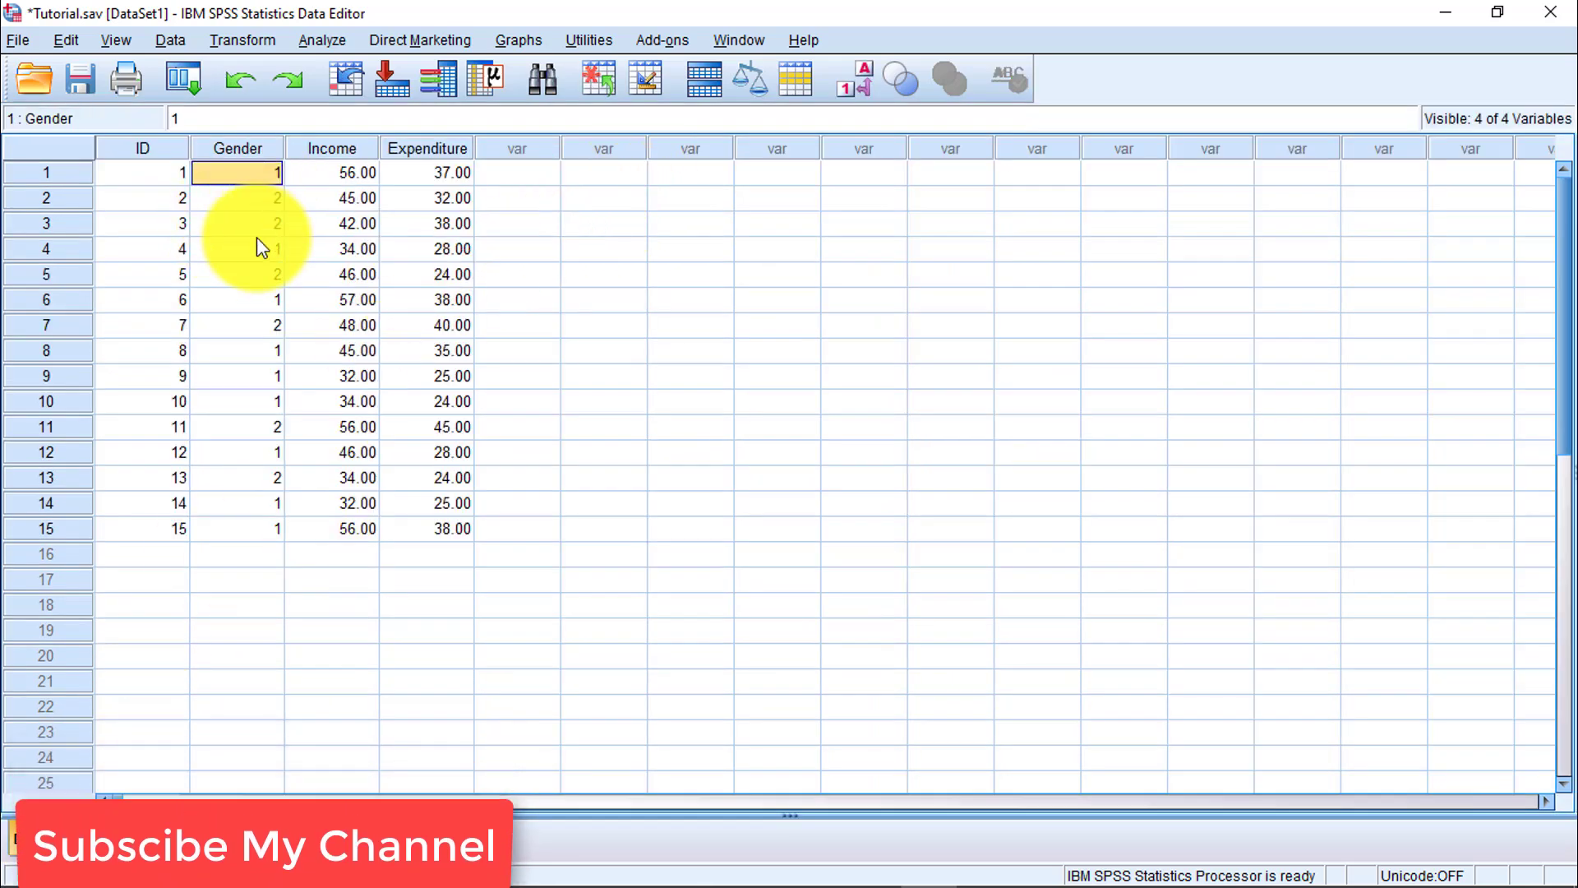
left_click(262, 201)
left_click(249, 276)
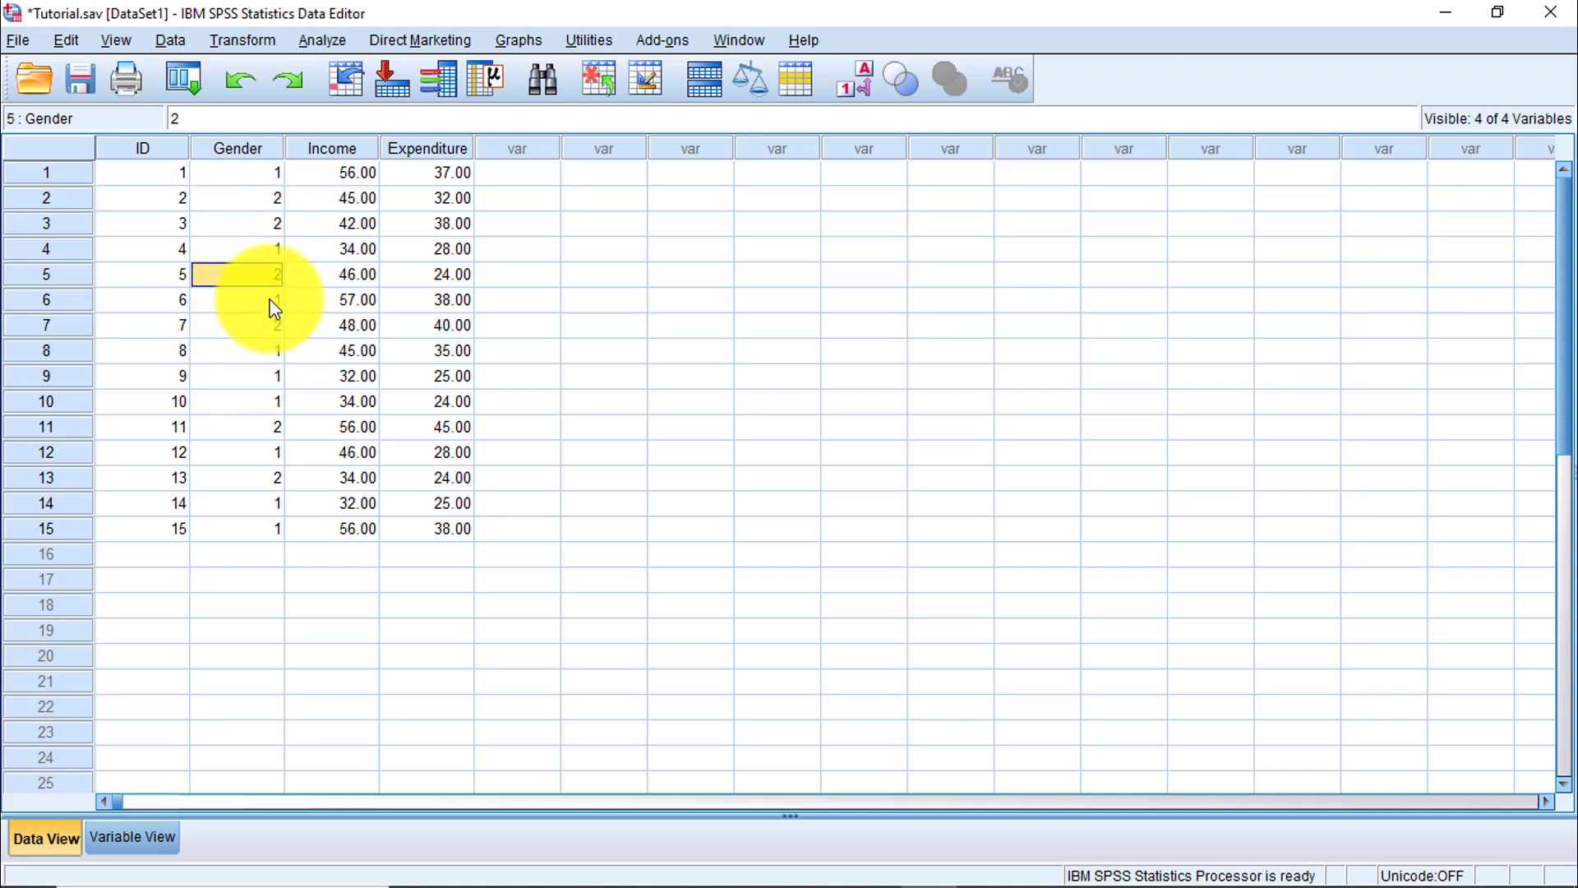
- Toggle the value labels to compare the Gender labels with their numeric codes, ending with the codes displayed
left_click(860, 82)
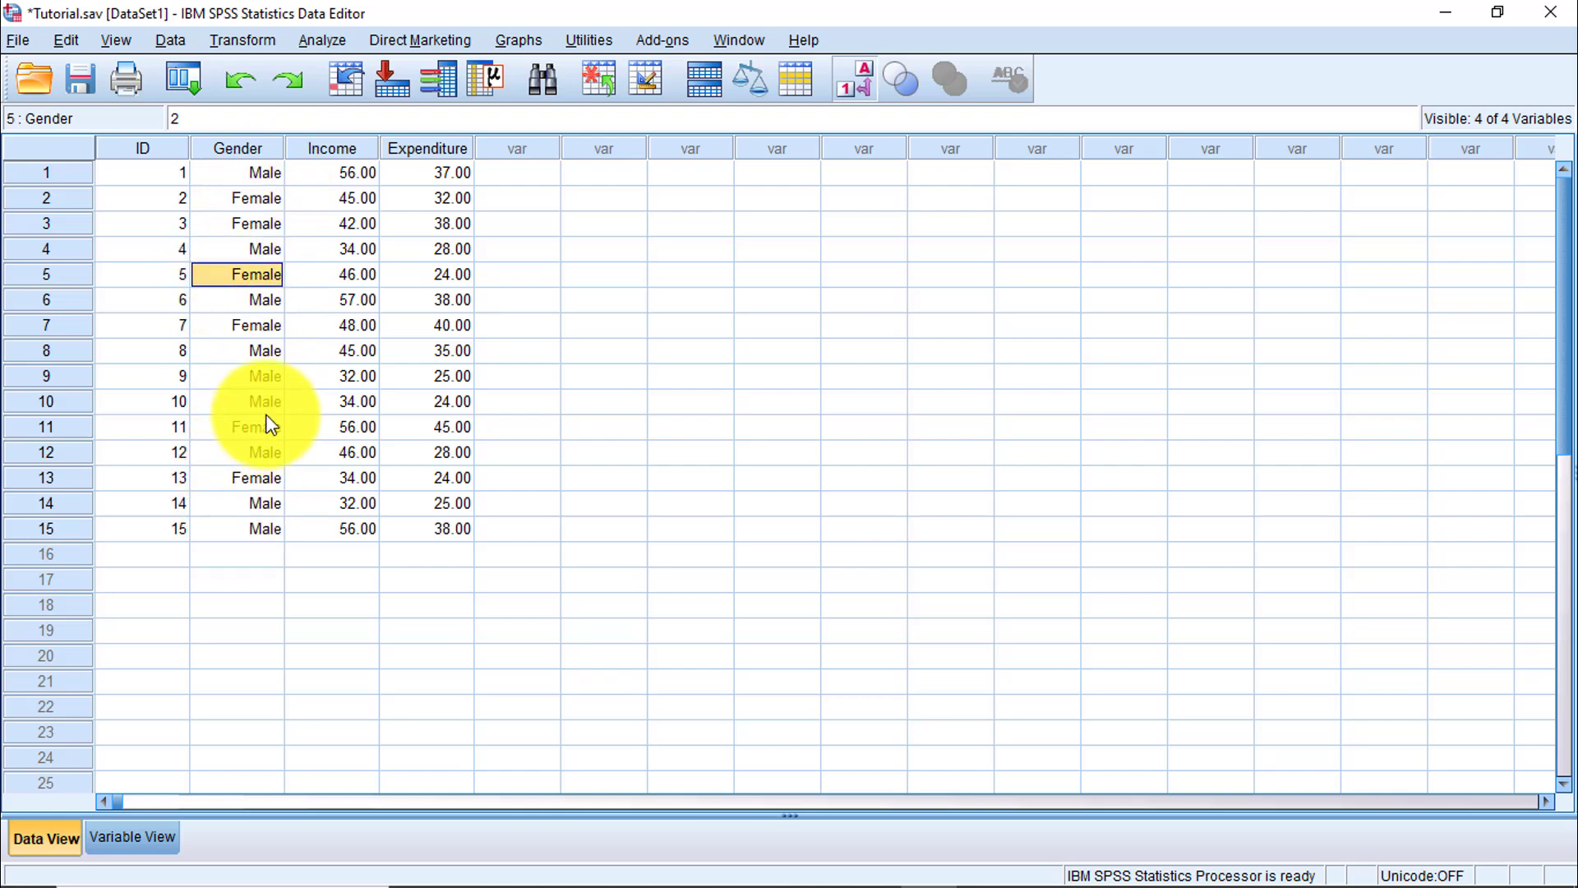
left_click(848, 78)
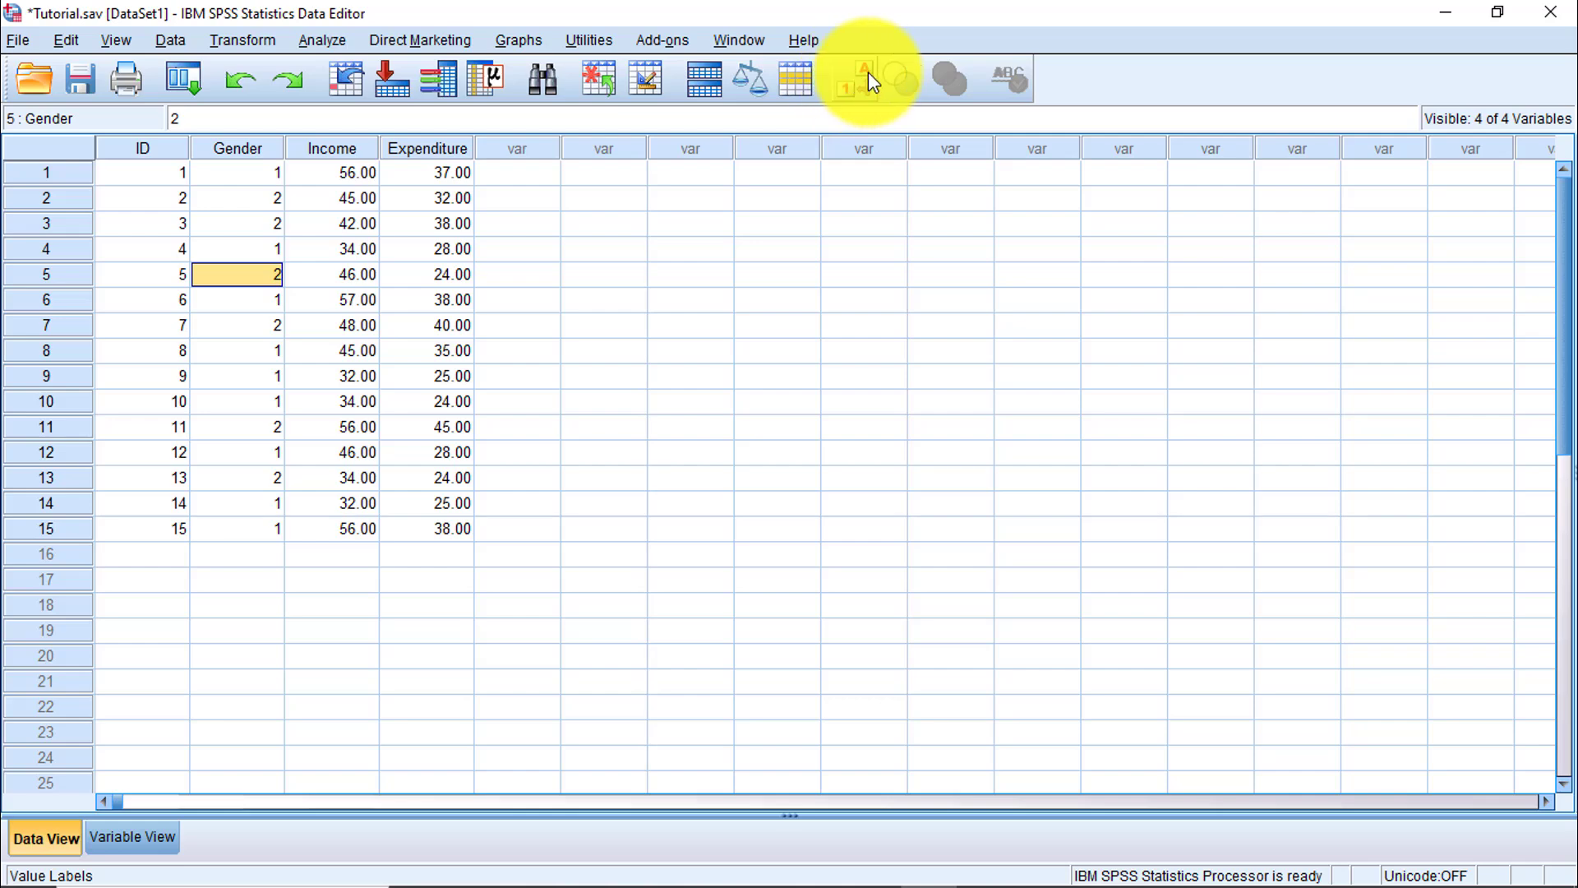
left_click(855, 79)
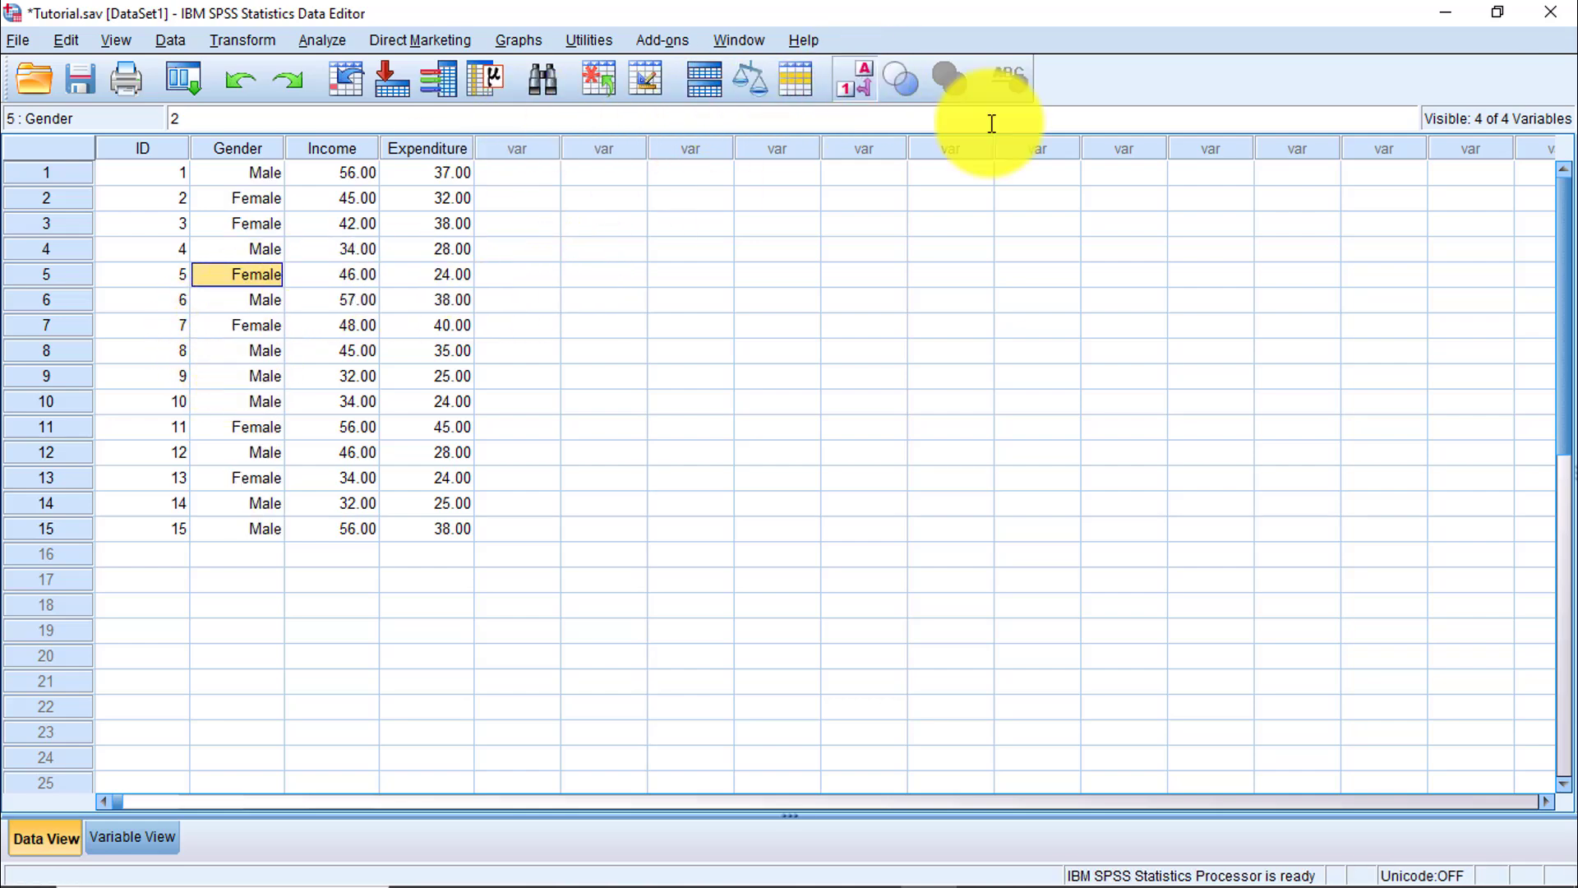
left_click(863, 89)
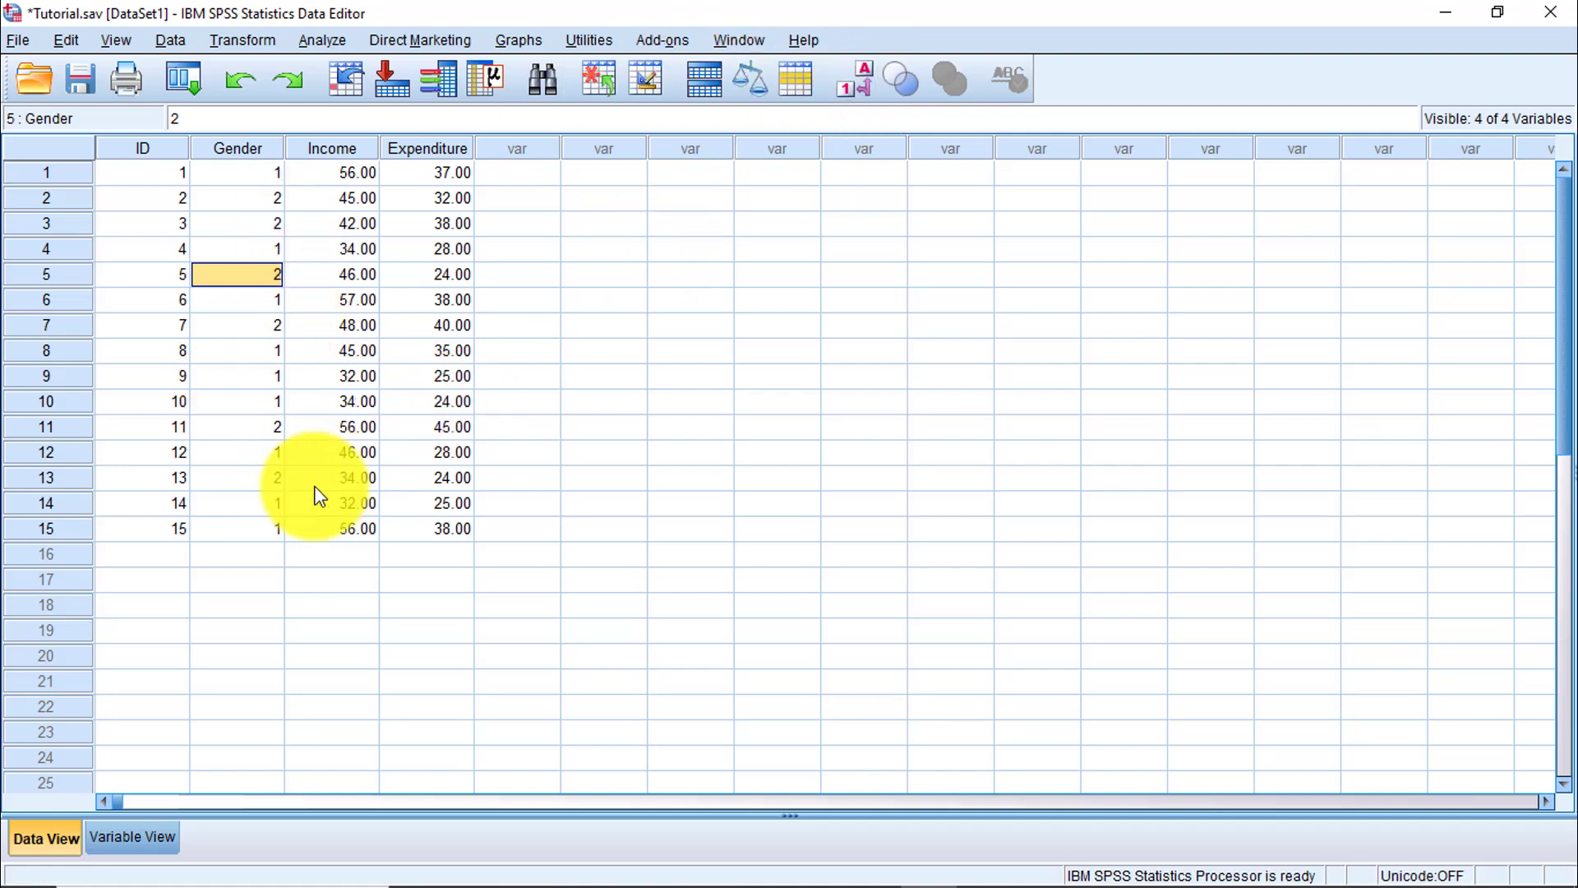
- Add two new cases below the existing data with ID values 16 and 17
left_click(167, 551)
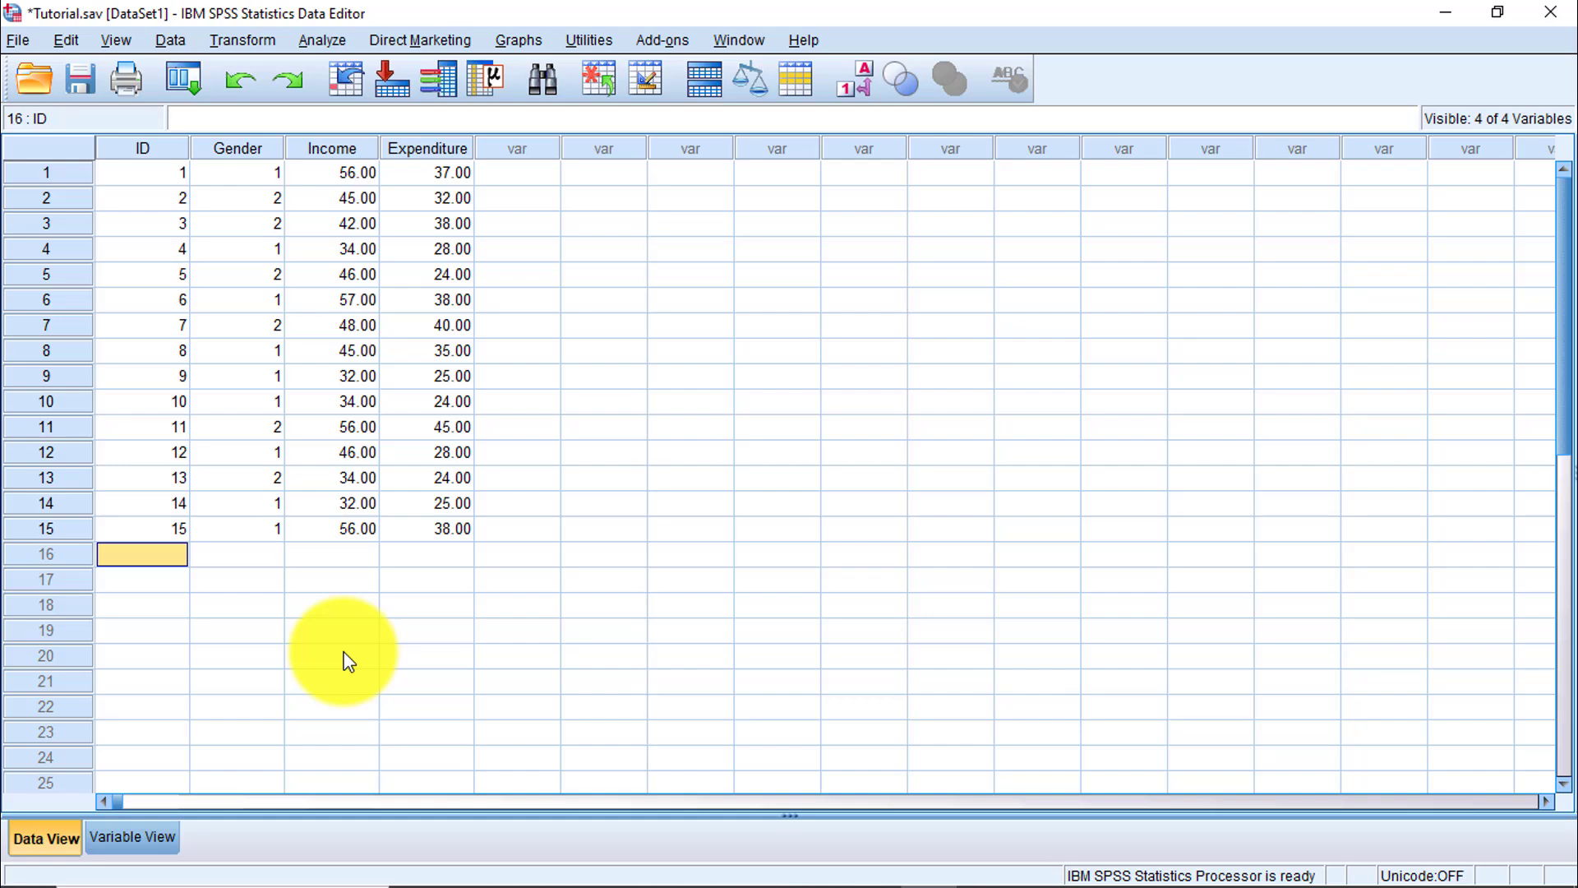
type("16")
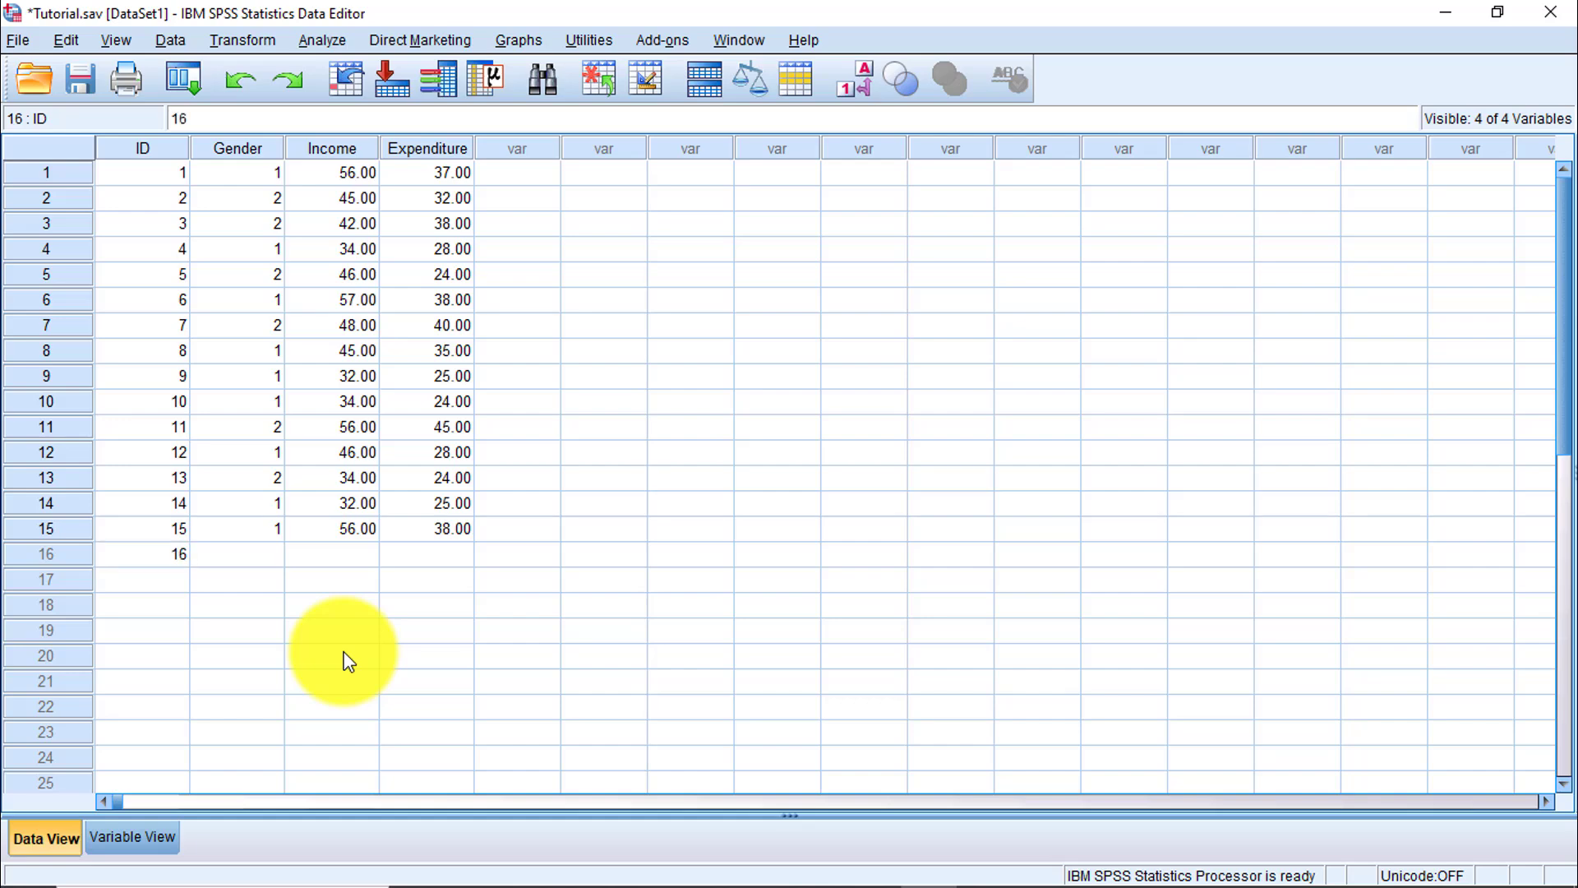
key("Return")
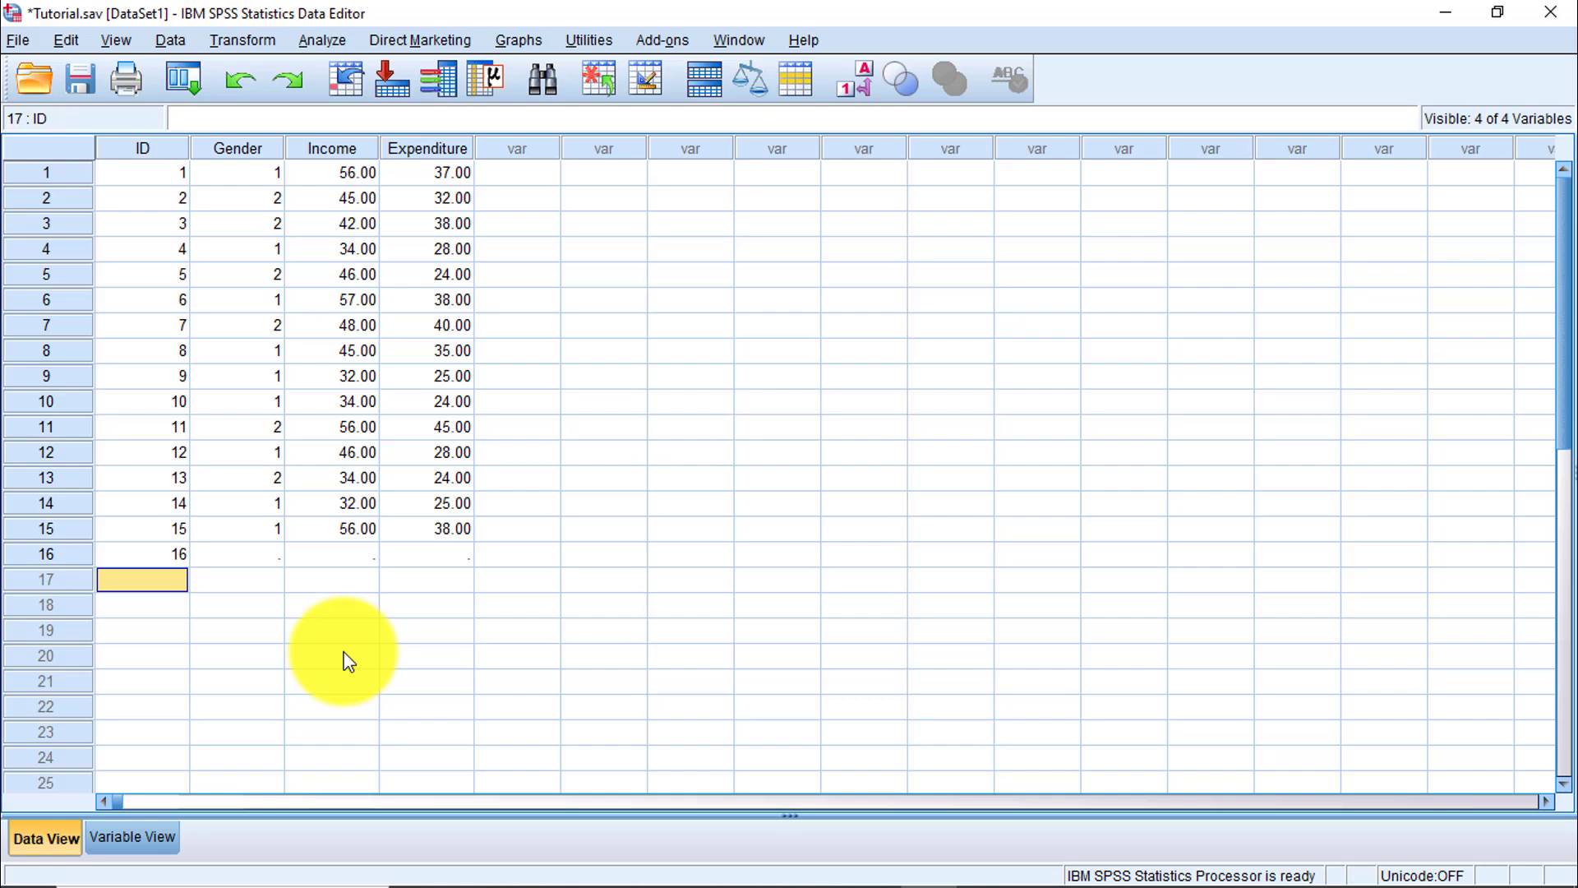
type("17")
key("Return")
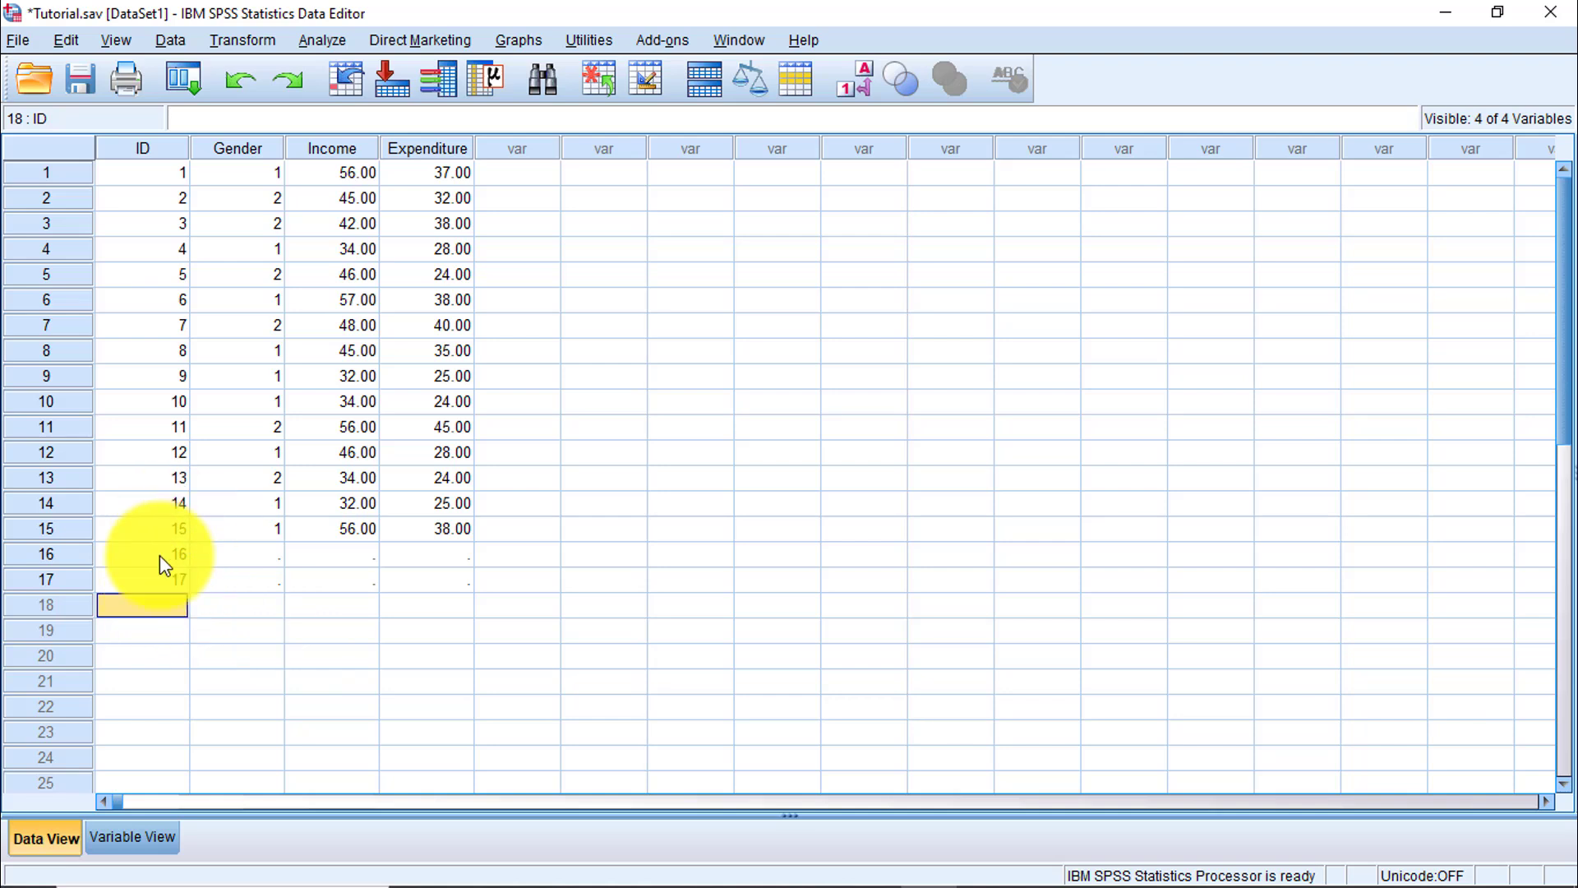
- Enter Gender code 1 for case 16 and code 2 for case 17
left_click(243, 555)
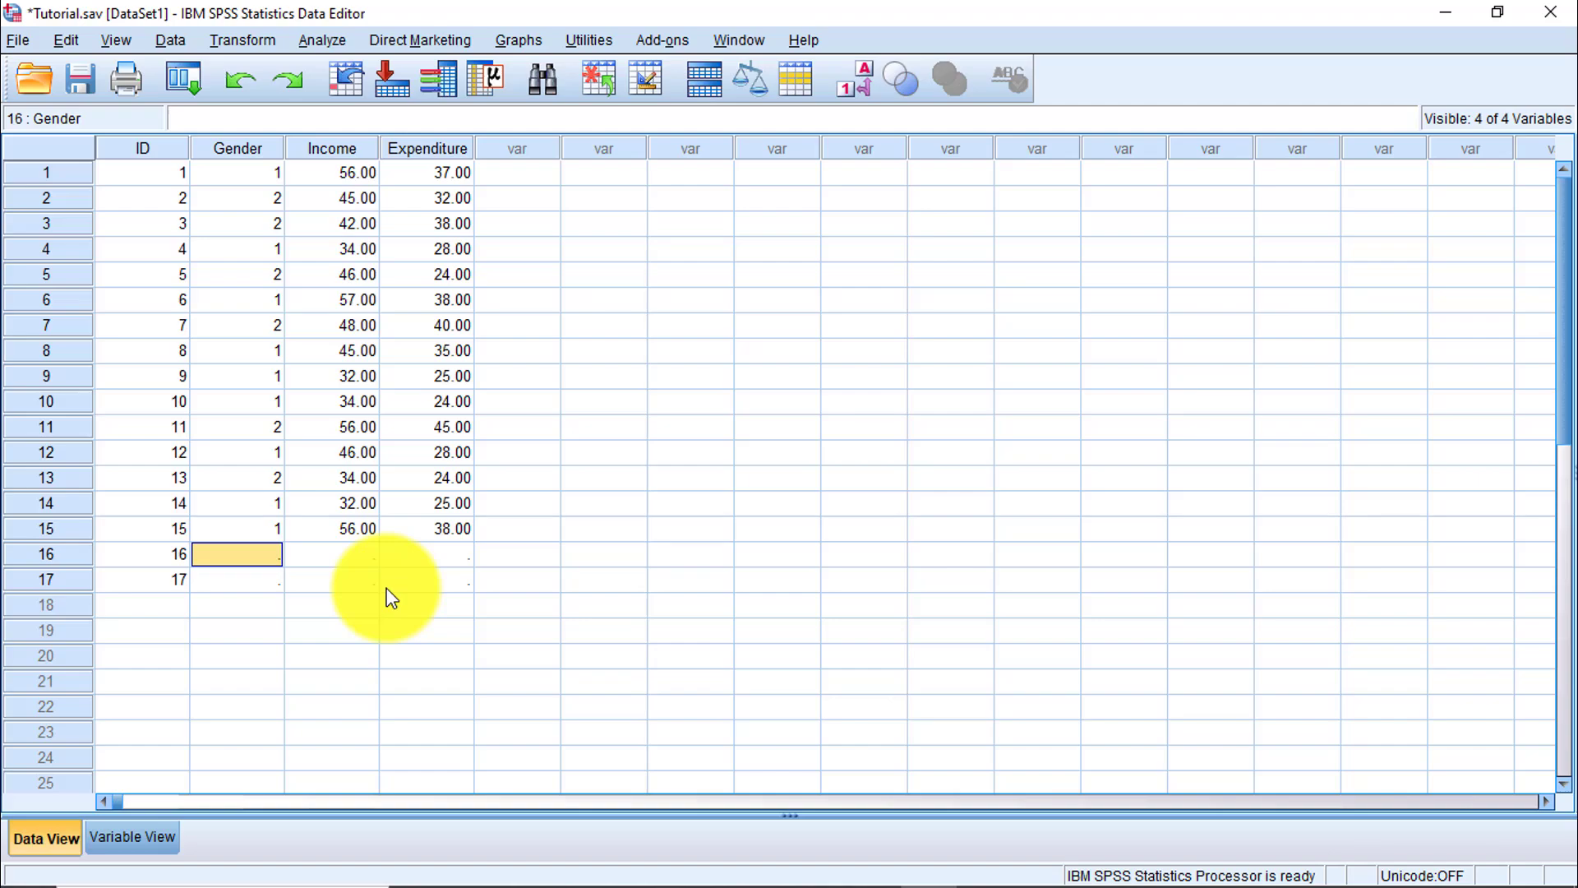
type("1")
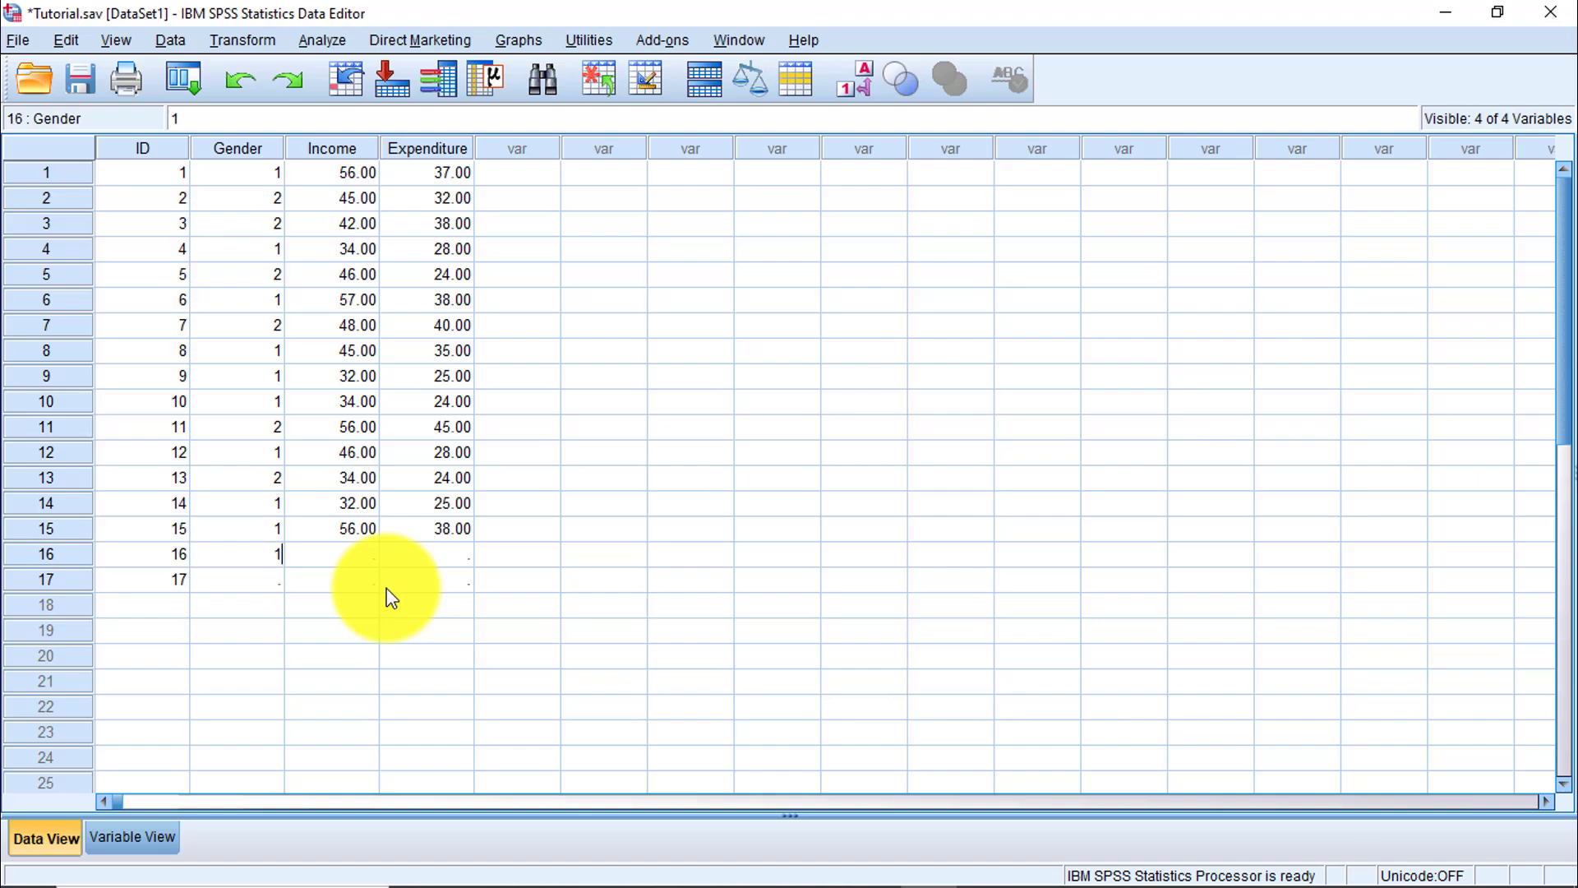
key("Return")
type("2")
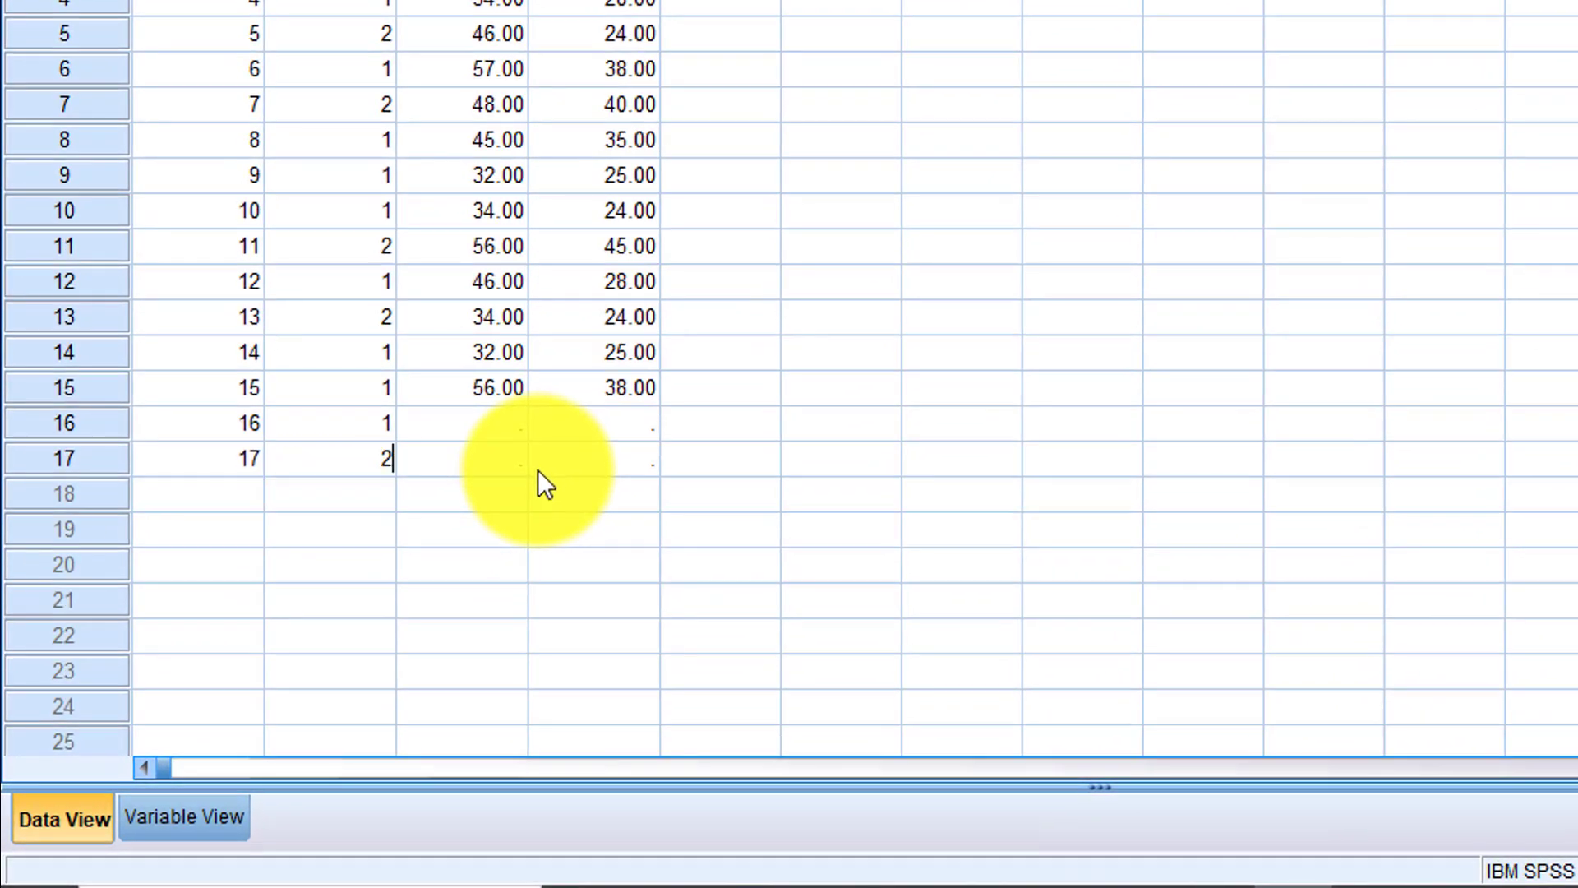
key("Return")
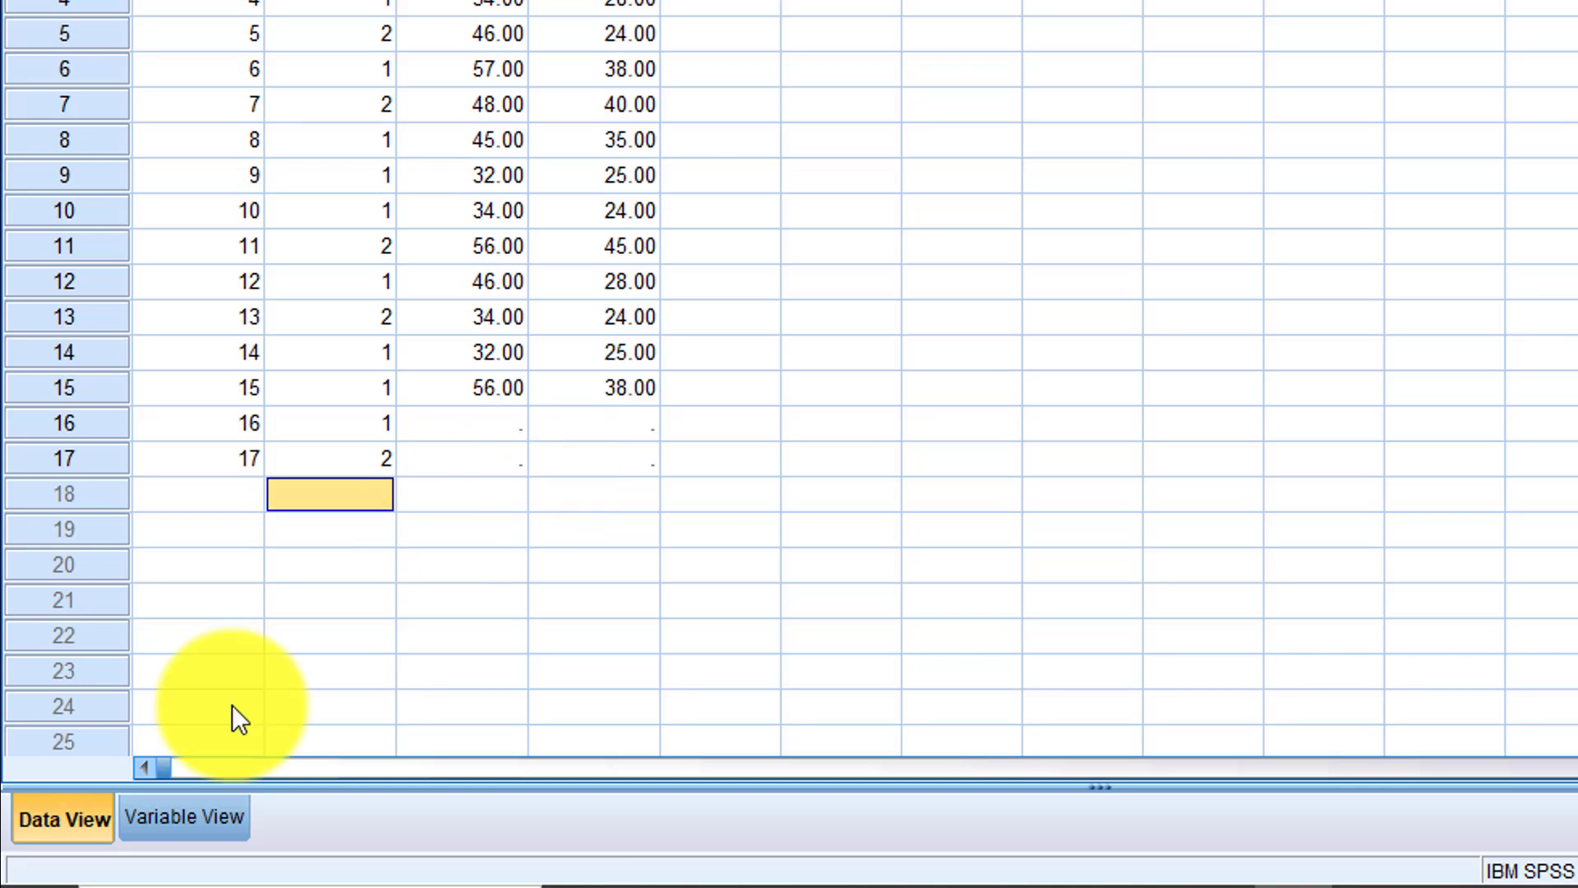
left_click(460, 210)
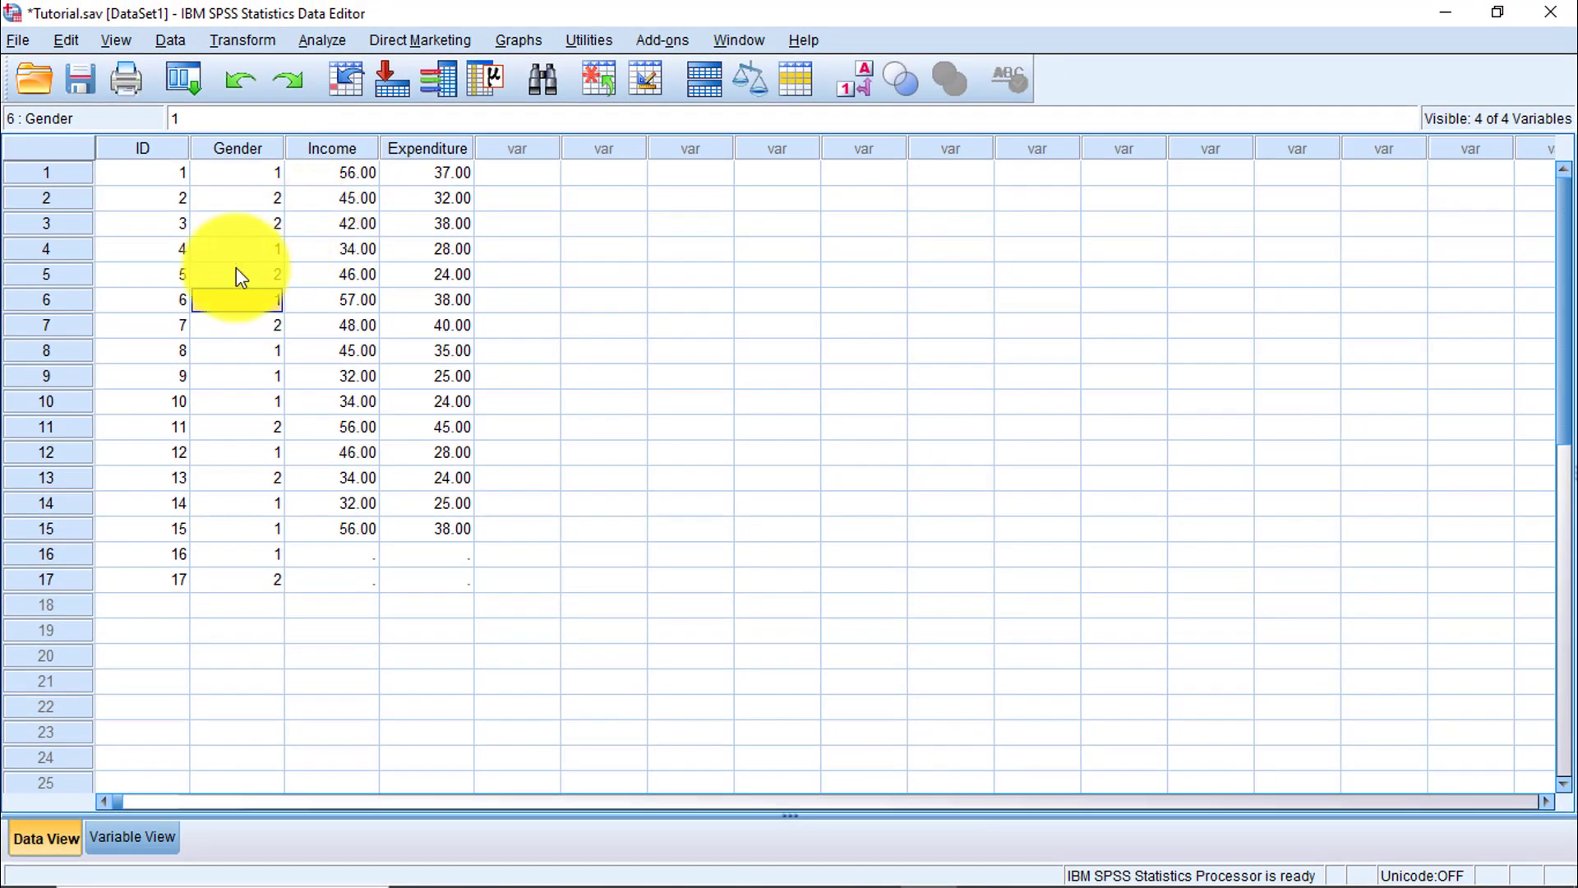
left_click(308, 131)
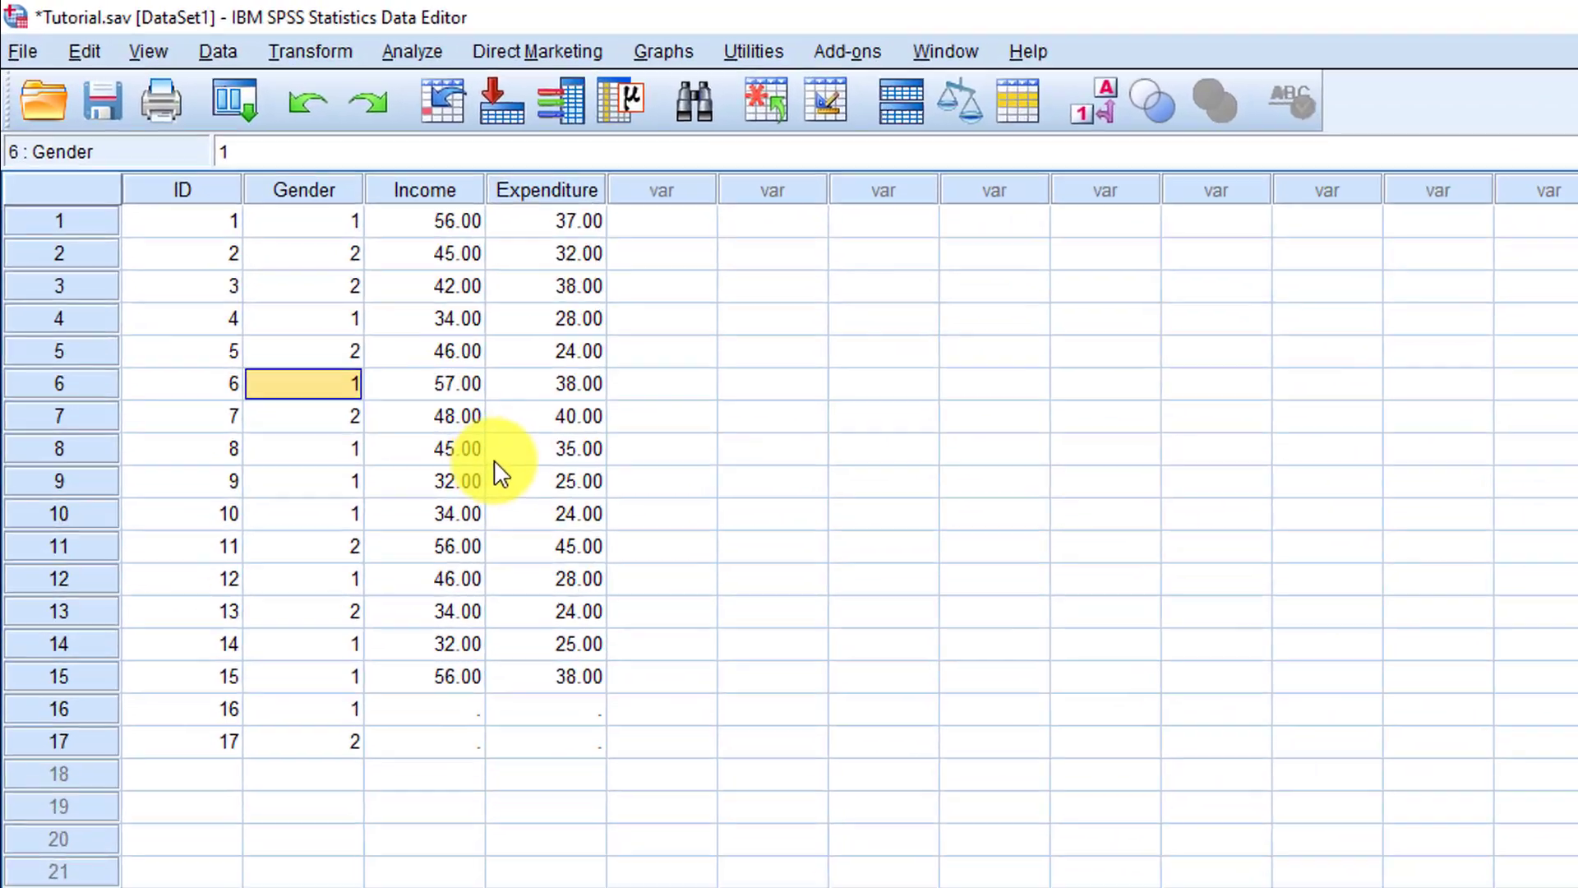
left_click(497, 459)
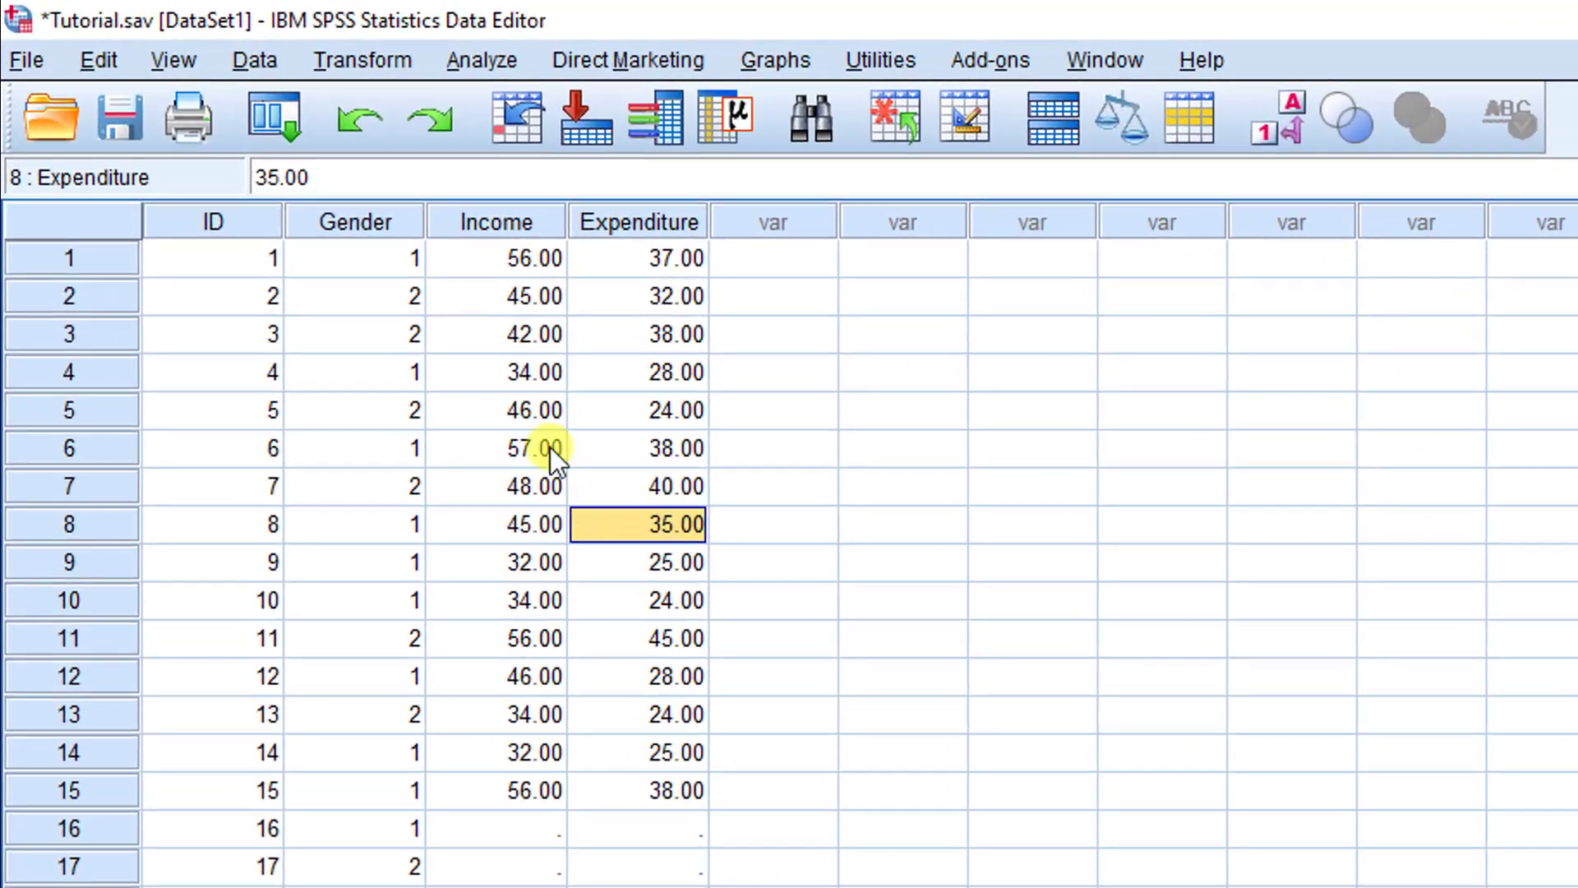
- Open the Frequencies analysis from Descriptive Statistics and add Gender as an analysis variable
left_click(485, 60)
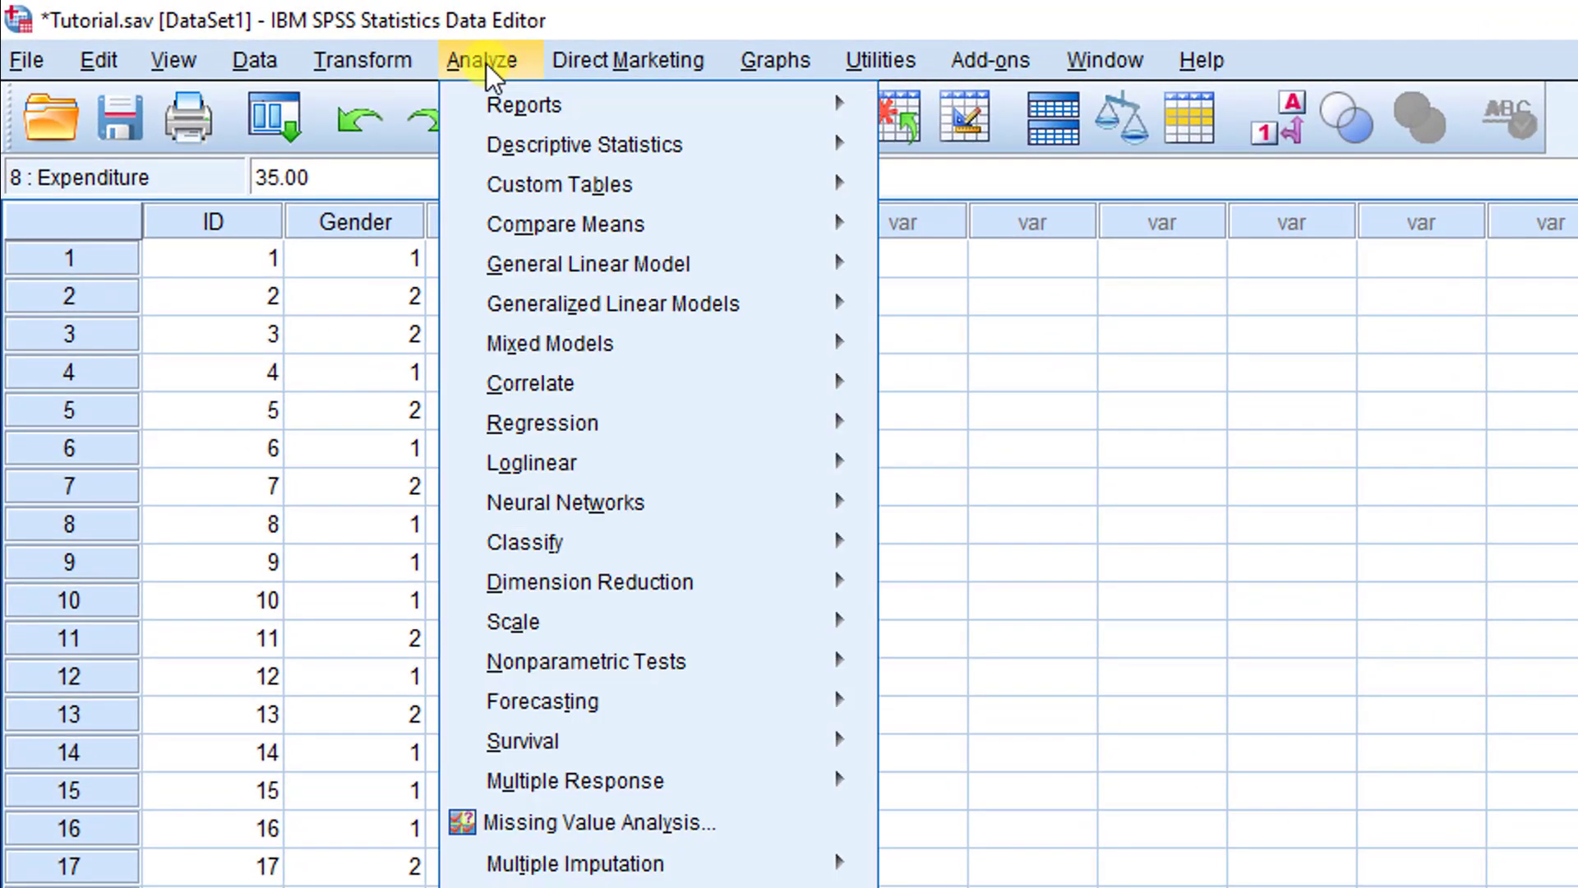
mouse_move(623, 146)
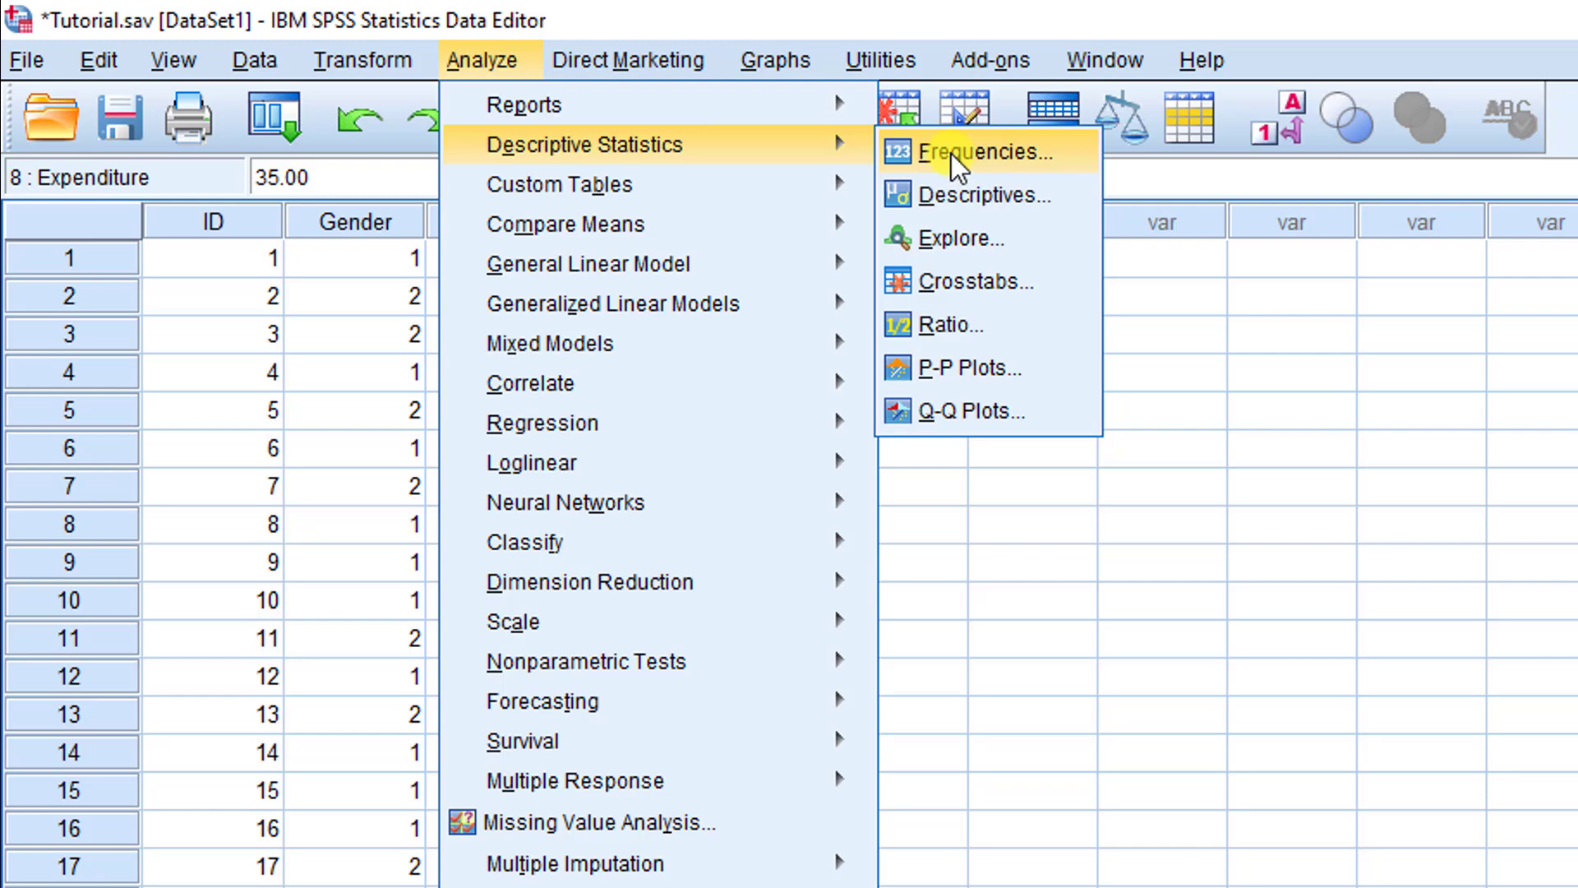
left_click(1003, 156)
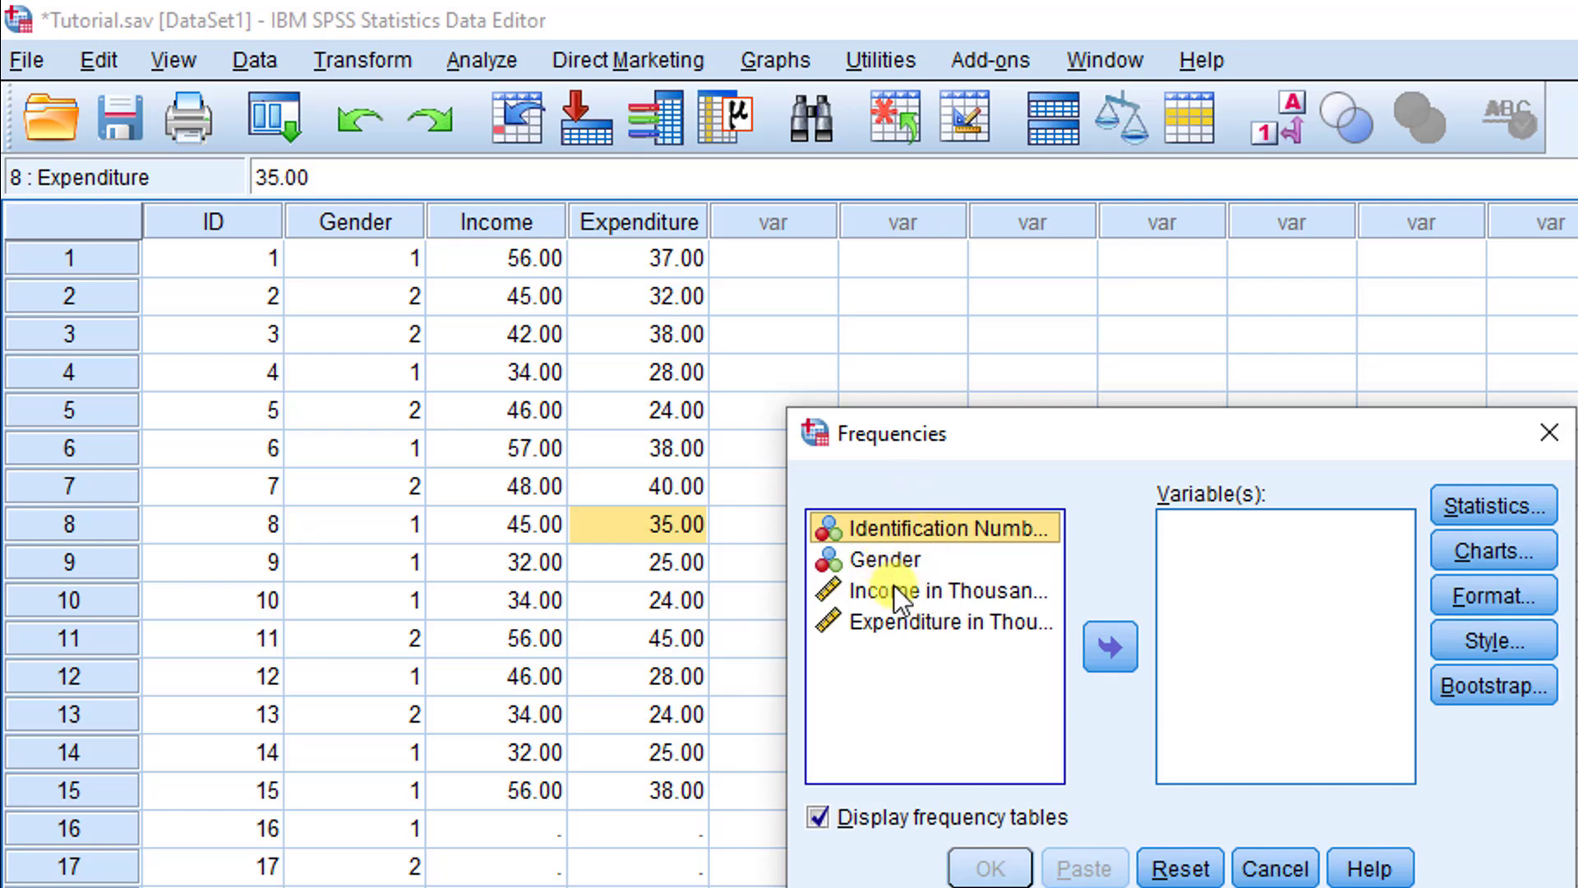
left_click(872, 564, "ctrl")
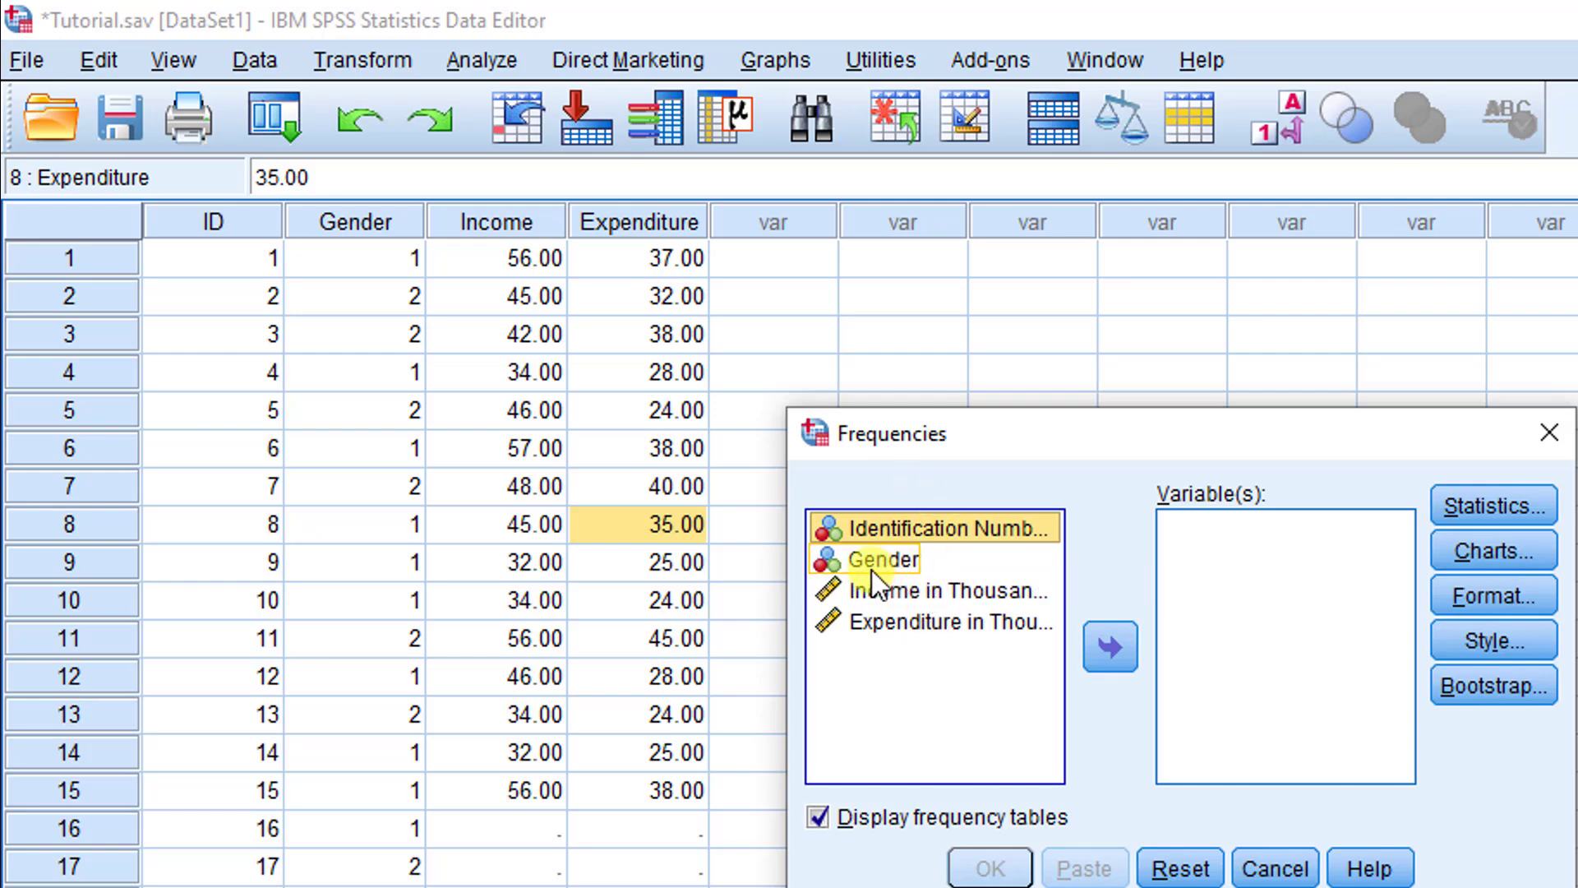
left_click(888, 557)
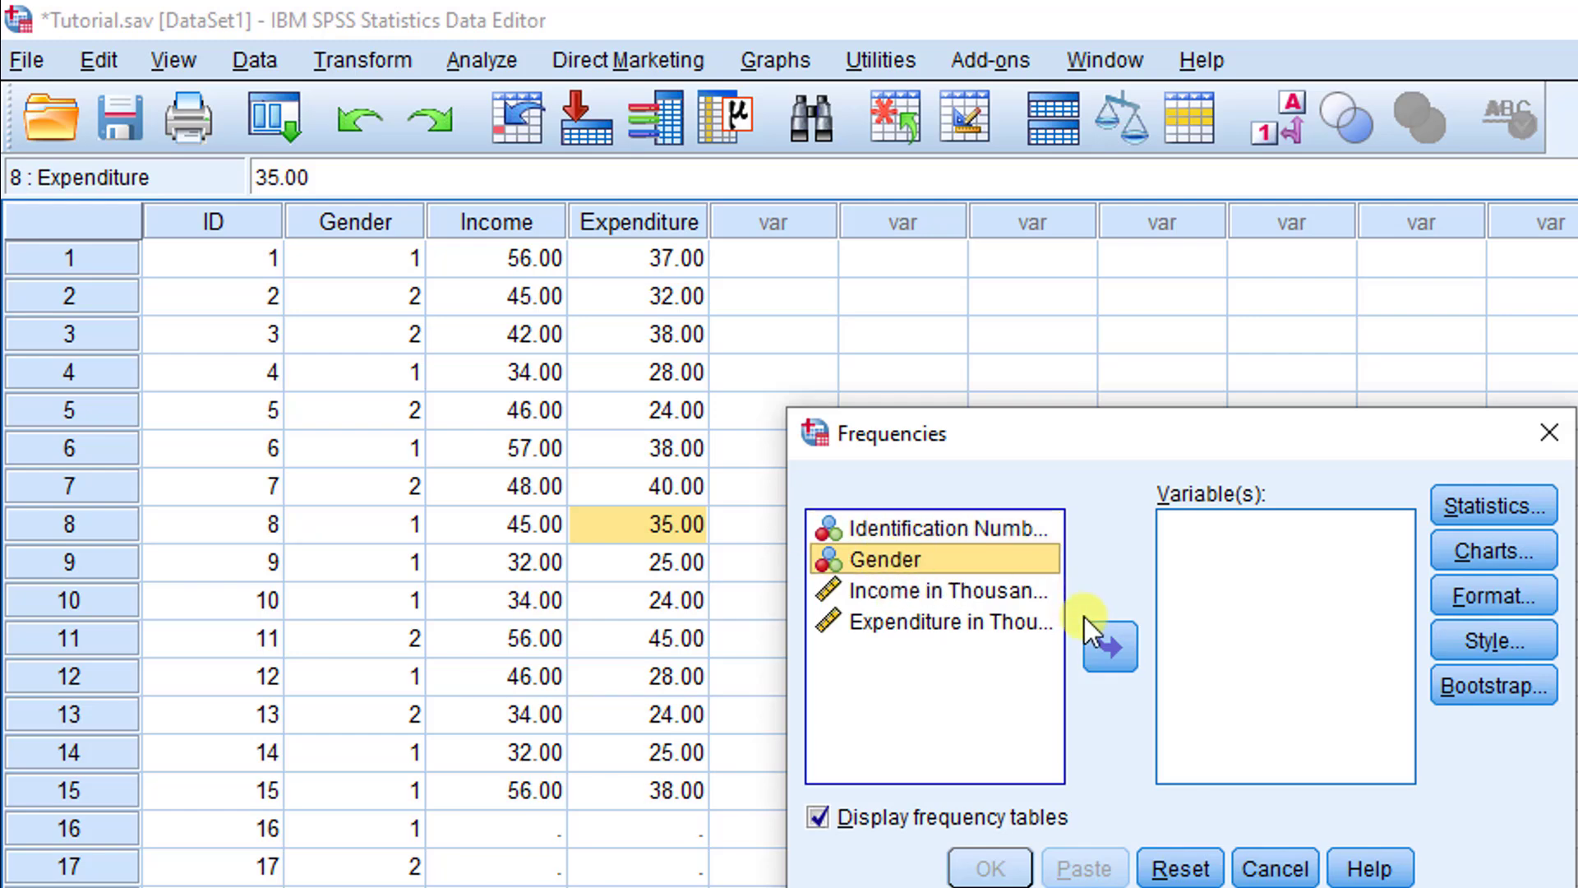
left_click(1112, 642)
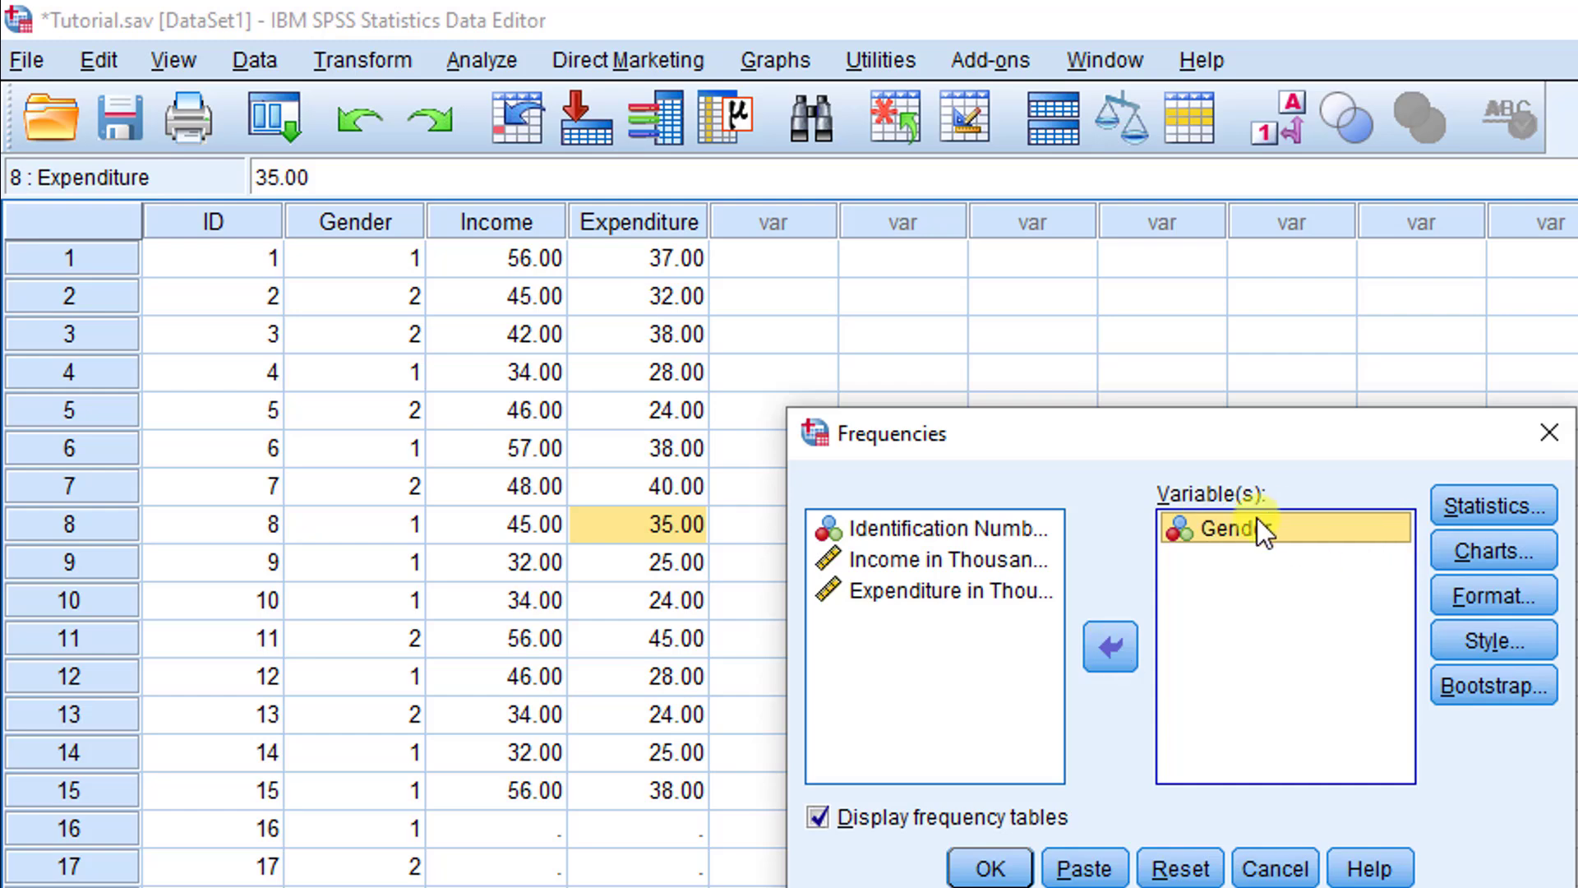
- Add Income in Thousand Taka and Expenditure in Thousand Taka as analysis variables and run the Frequencies analysis
left_click(937, 559)
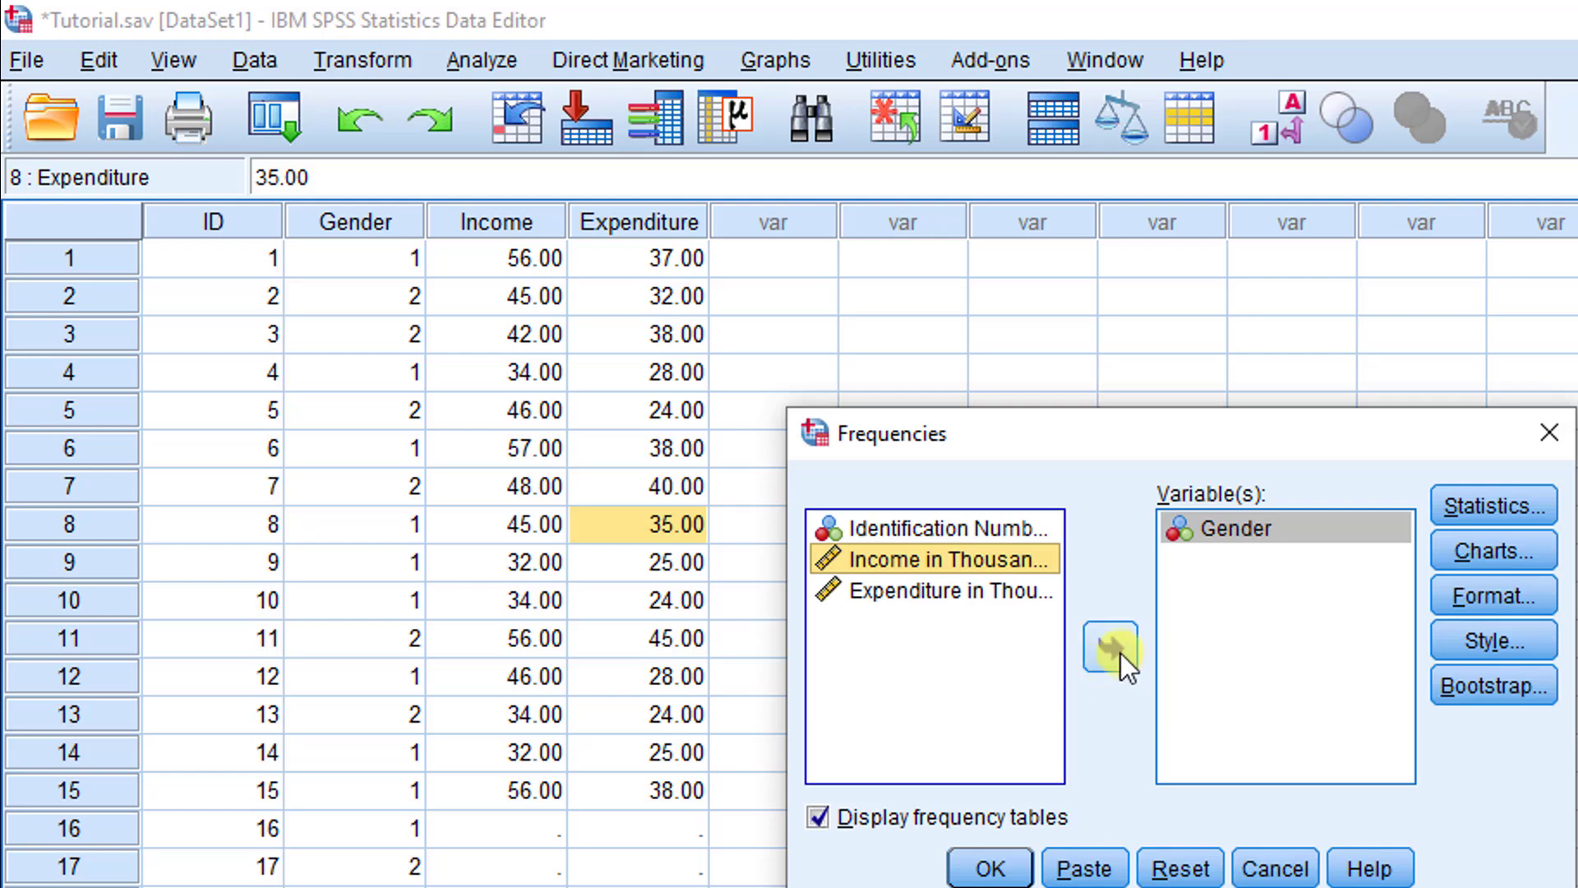
left_click_drag(967, 558, 1324, 560)
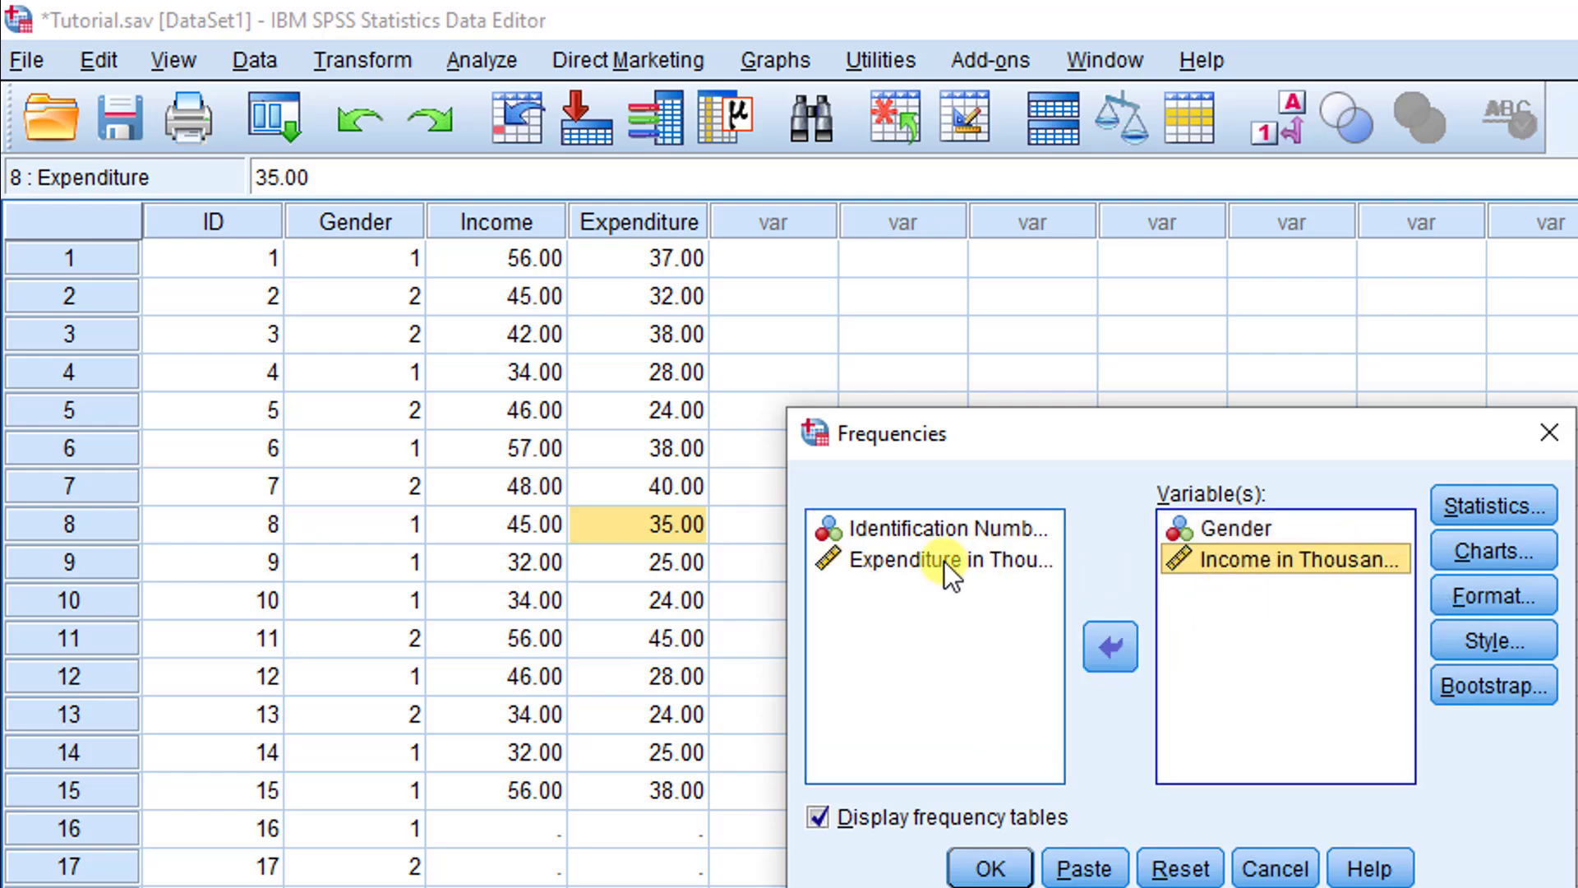
double_click(904, 559)
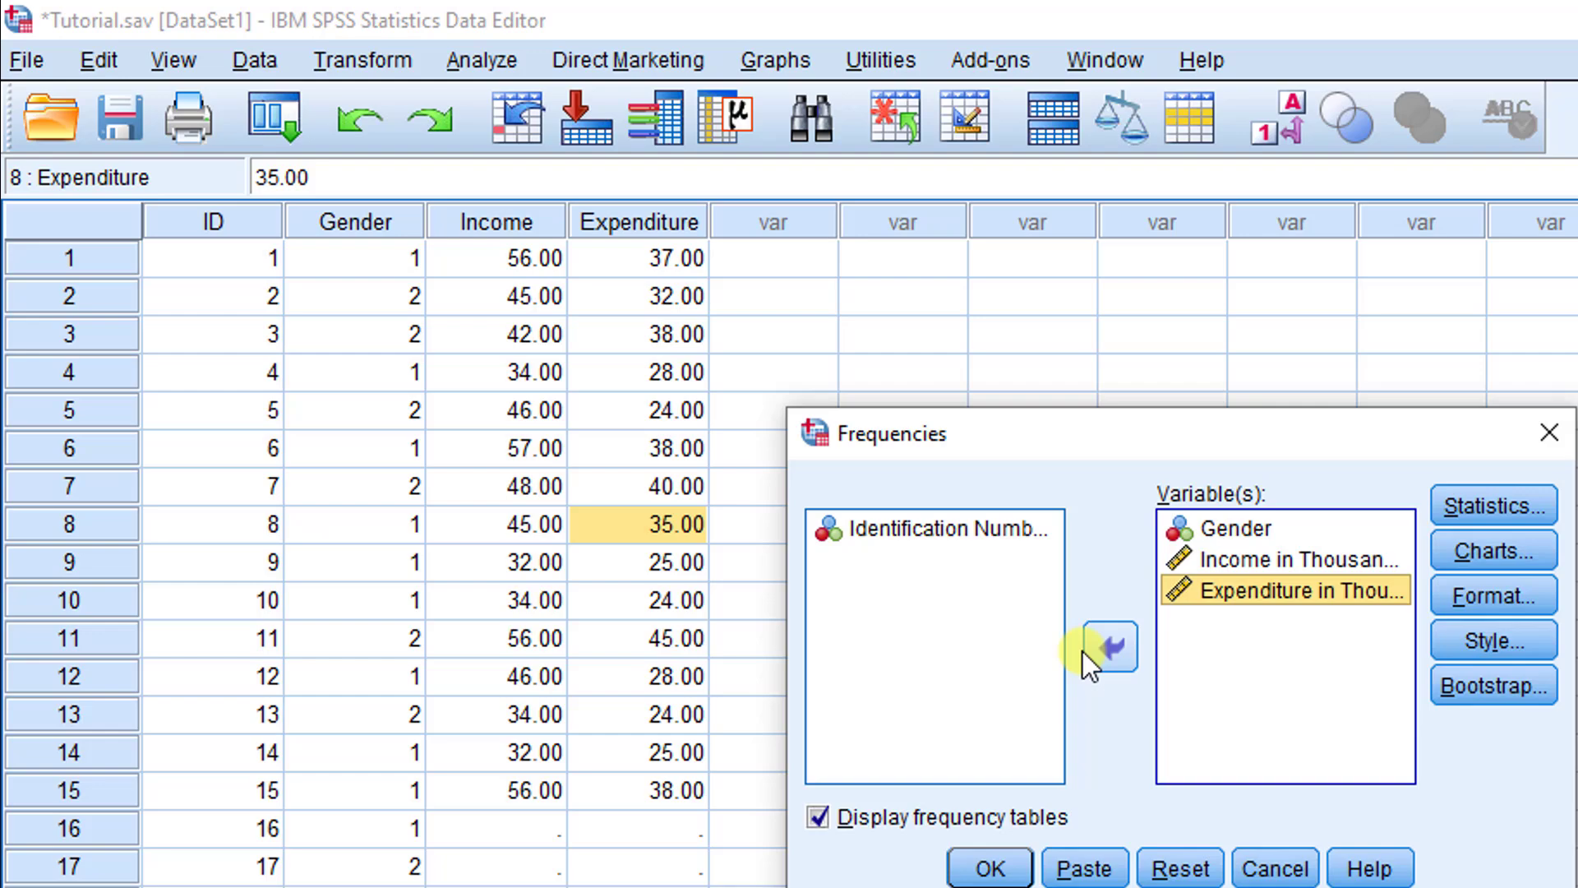
left_click(993, 863)
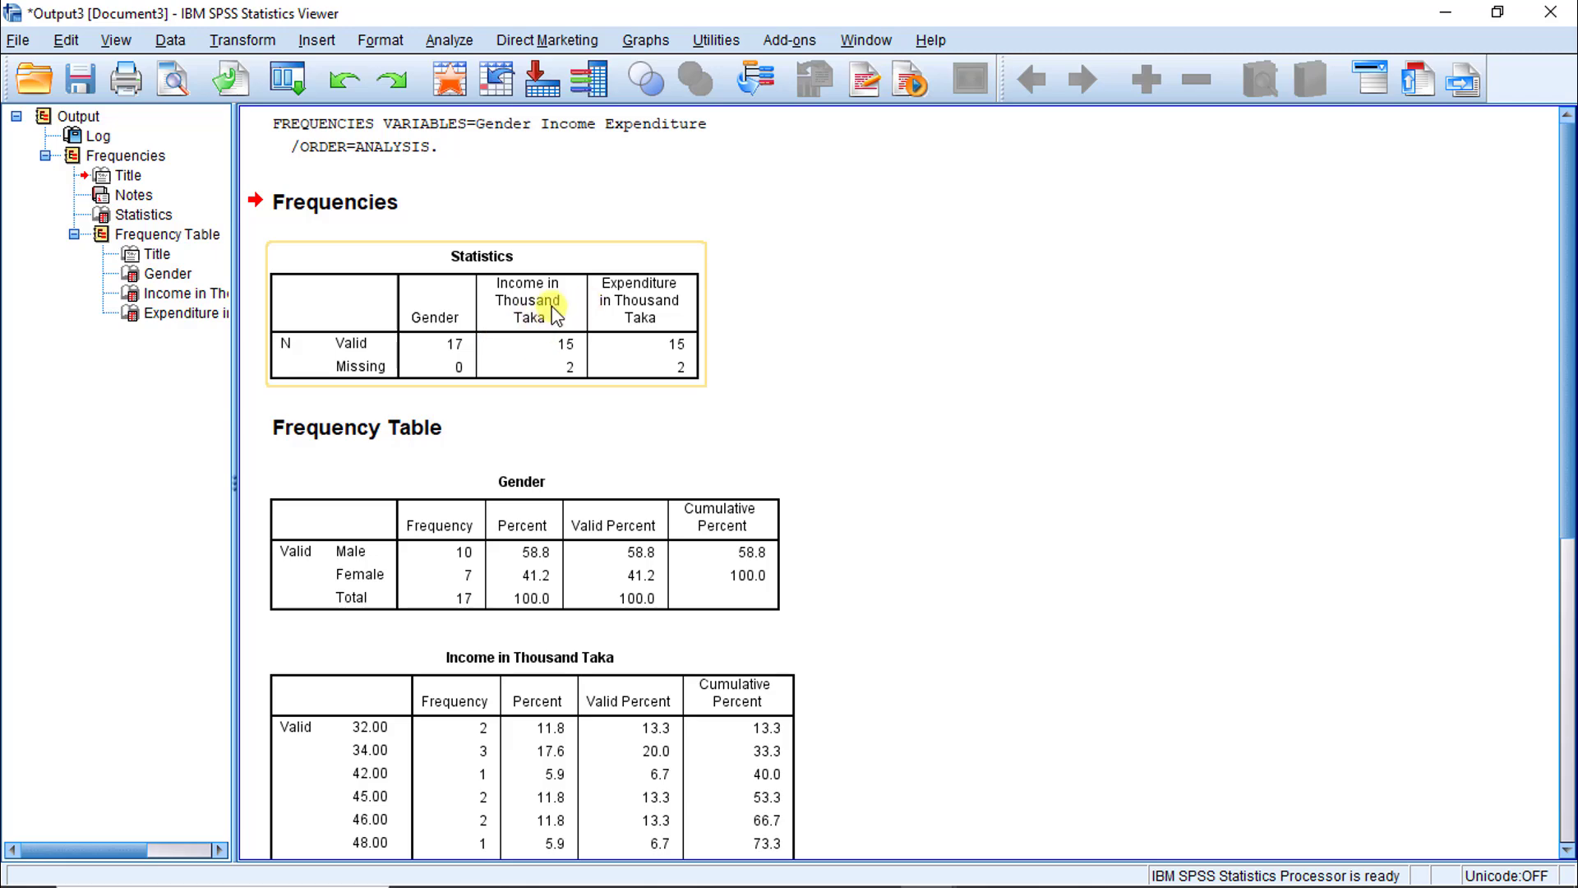
- Compare the variable headings in the output's Statistics table with the Income and Expenditure labels in the Data Editor's Variable View
left_click(617, 476)
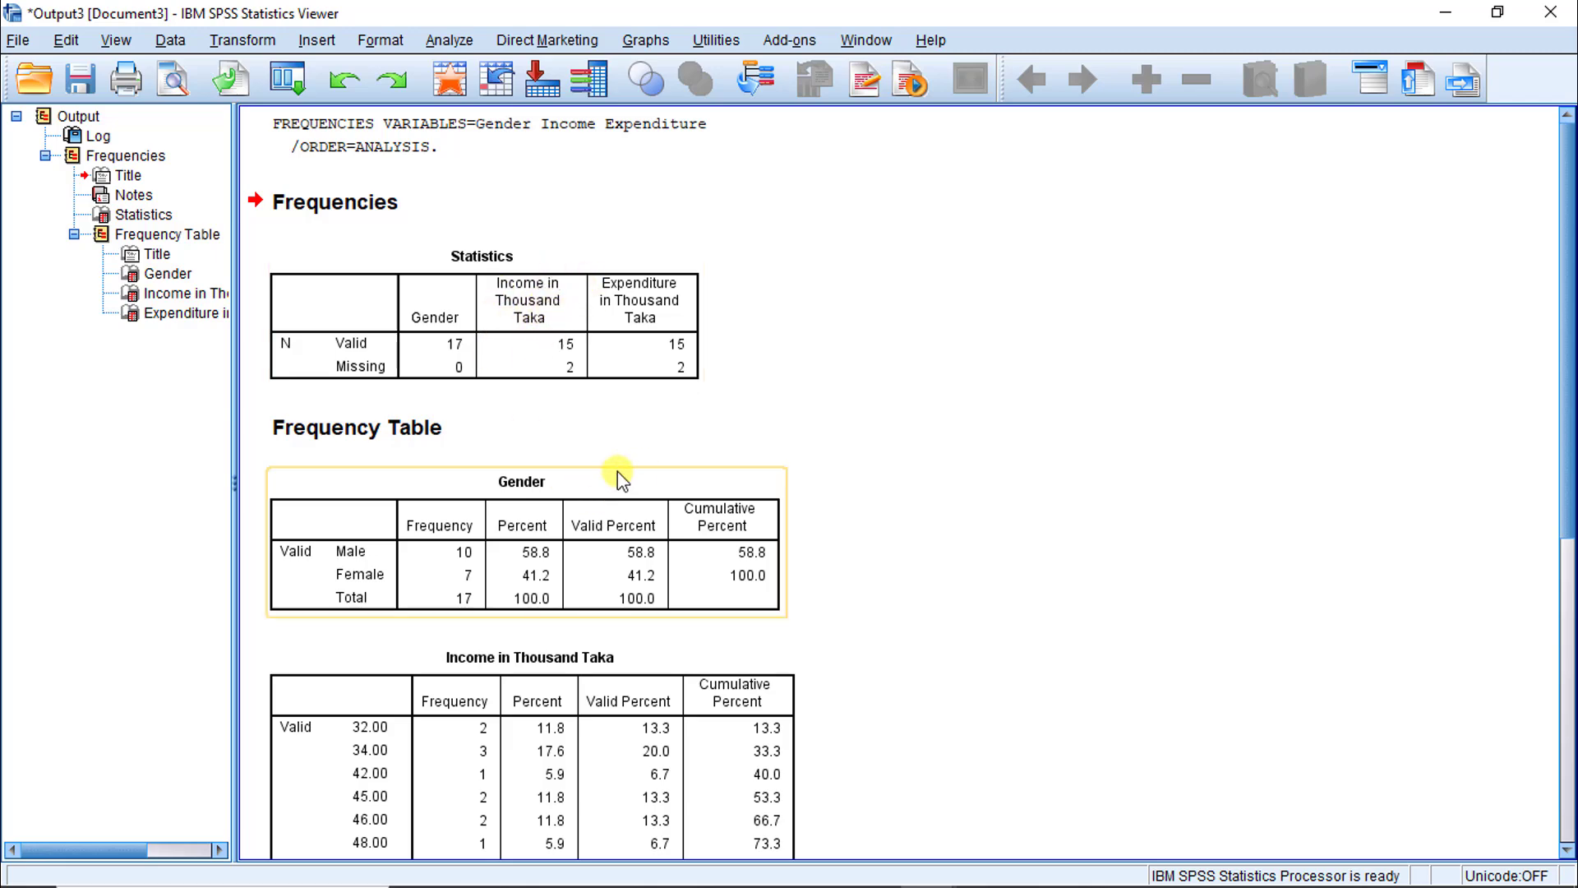
left_click(447, 351)
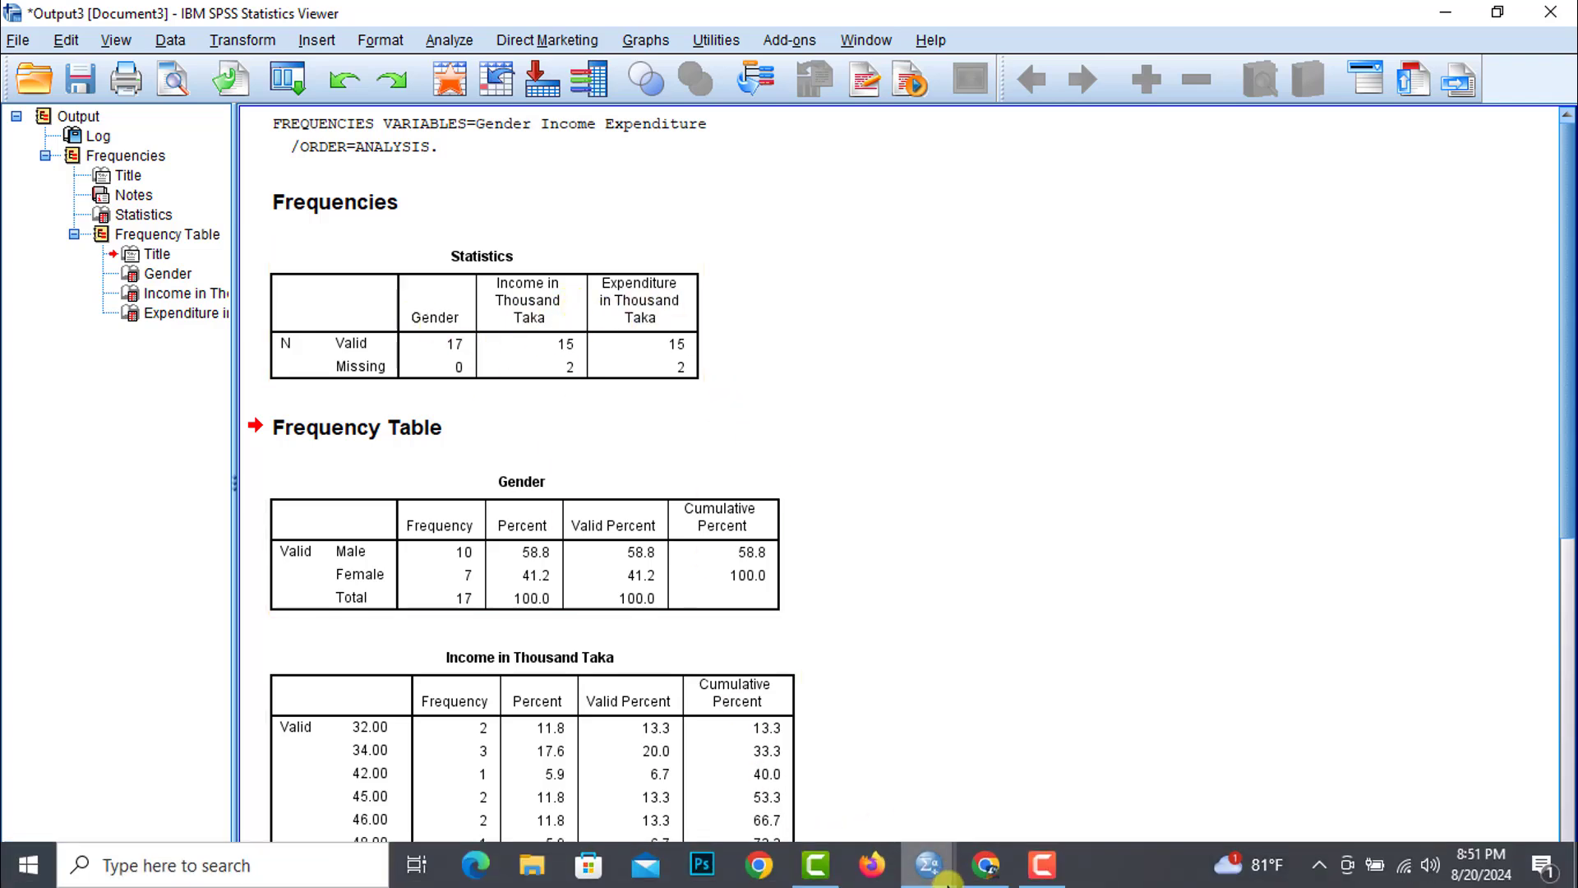
mouse_move(927, 863)
left_click(851, 793)
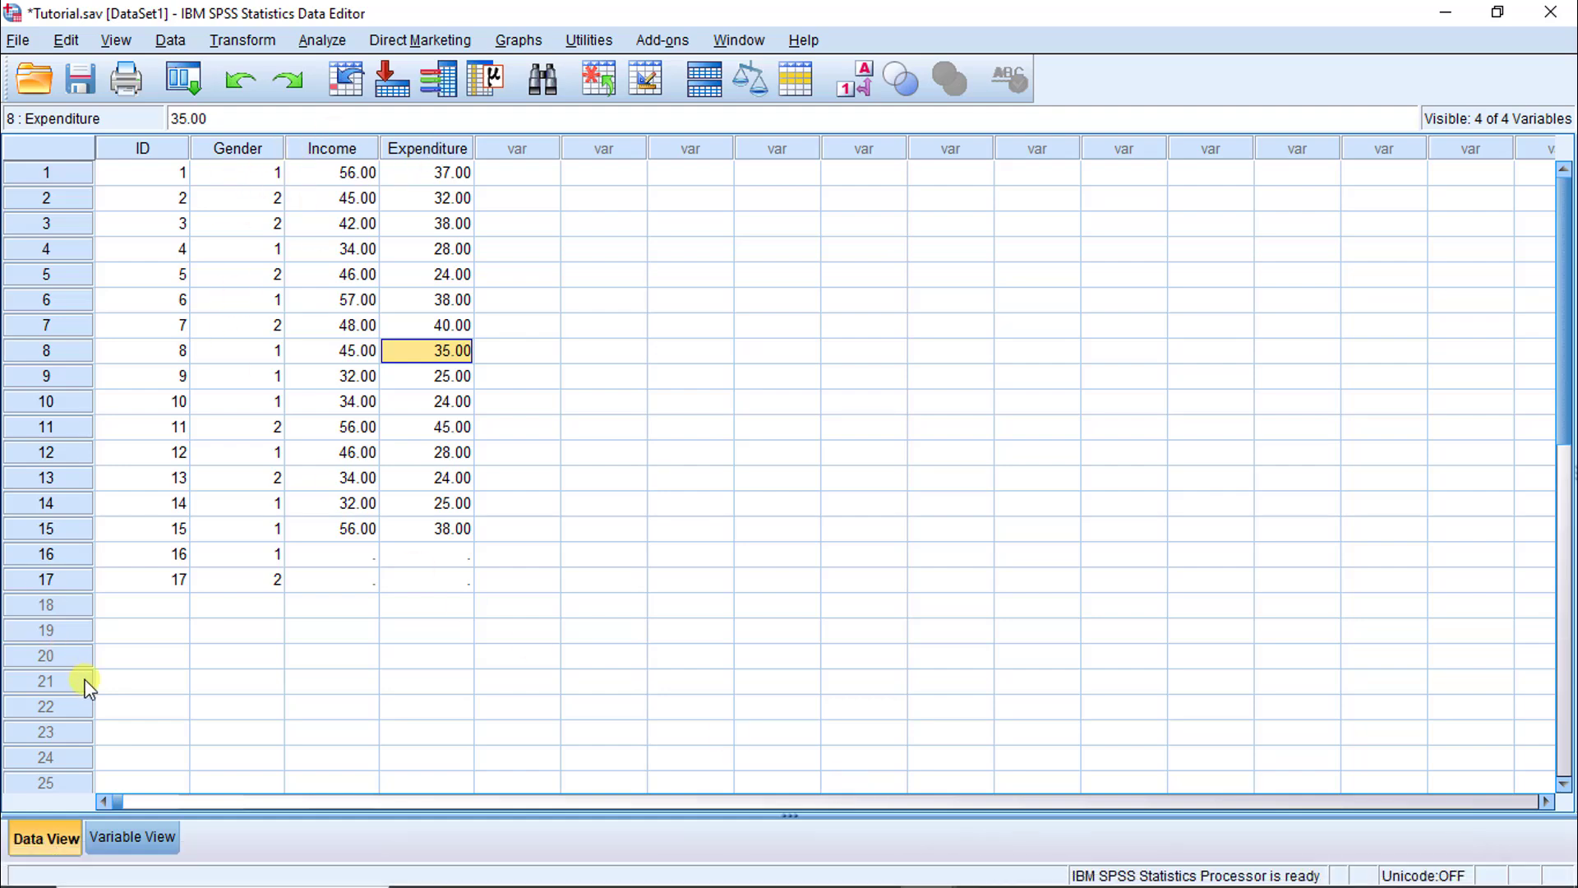
left_click(136, 838)
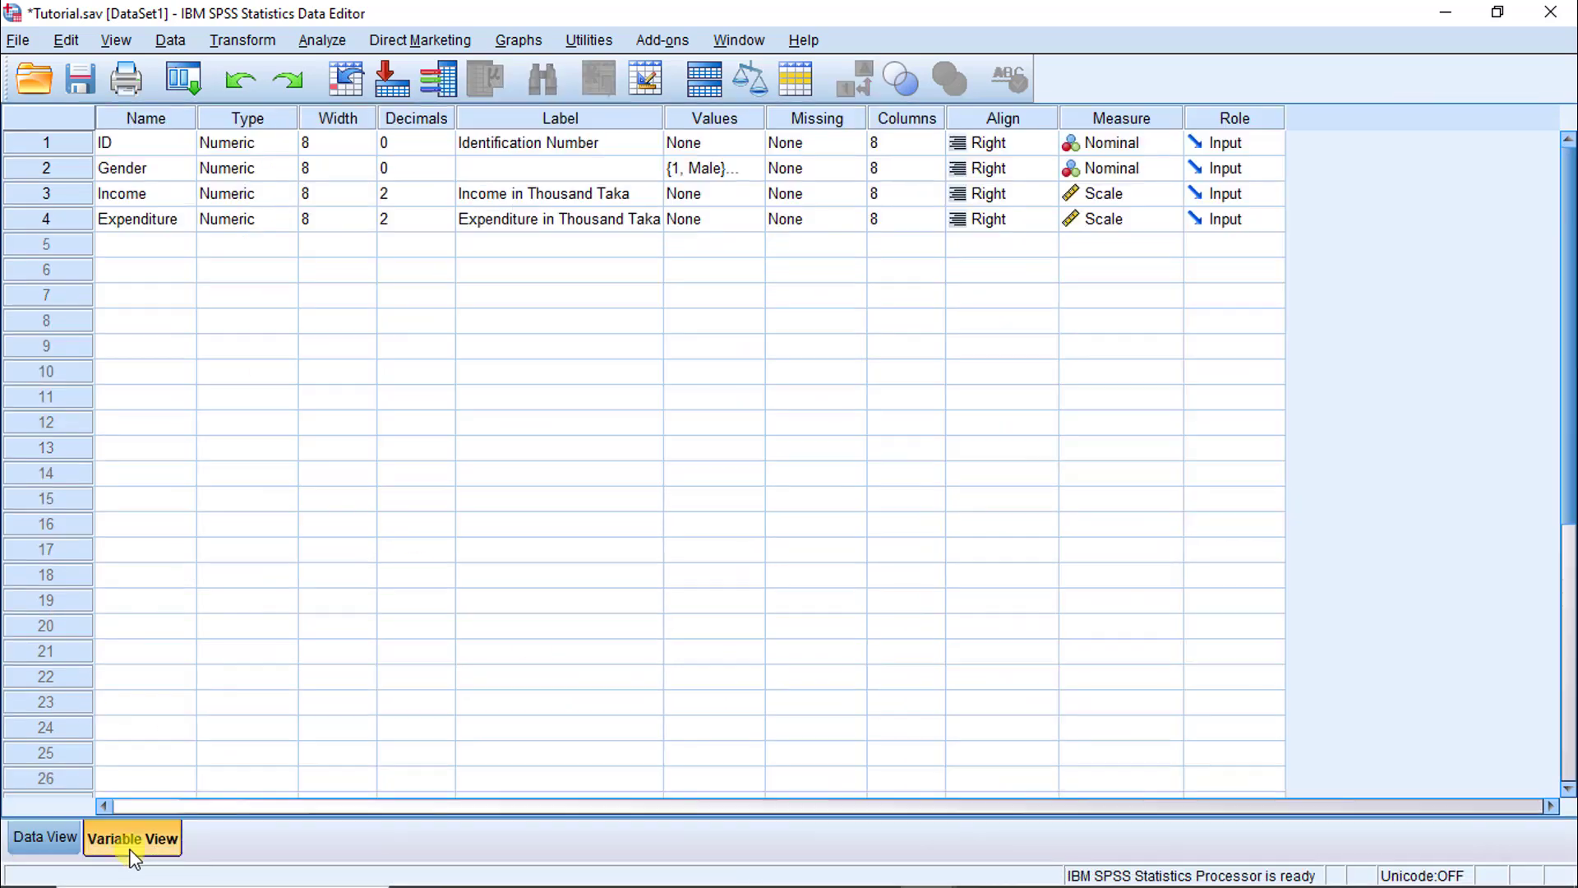
left_click(575, 143)
left_click(551, 194)
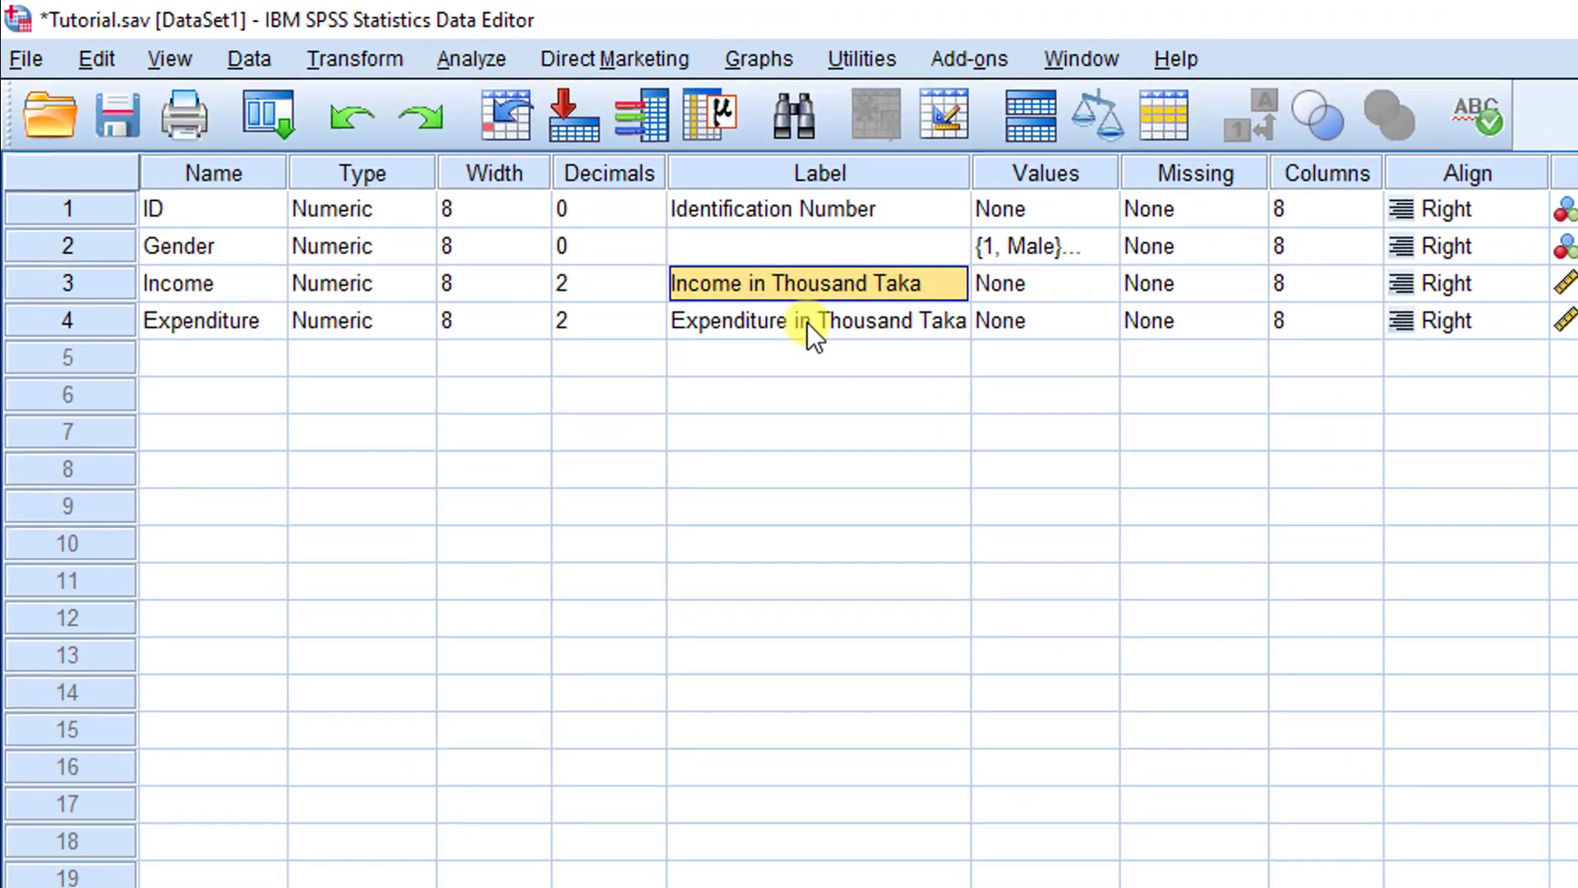
left_click(807, 322)
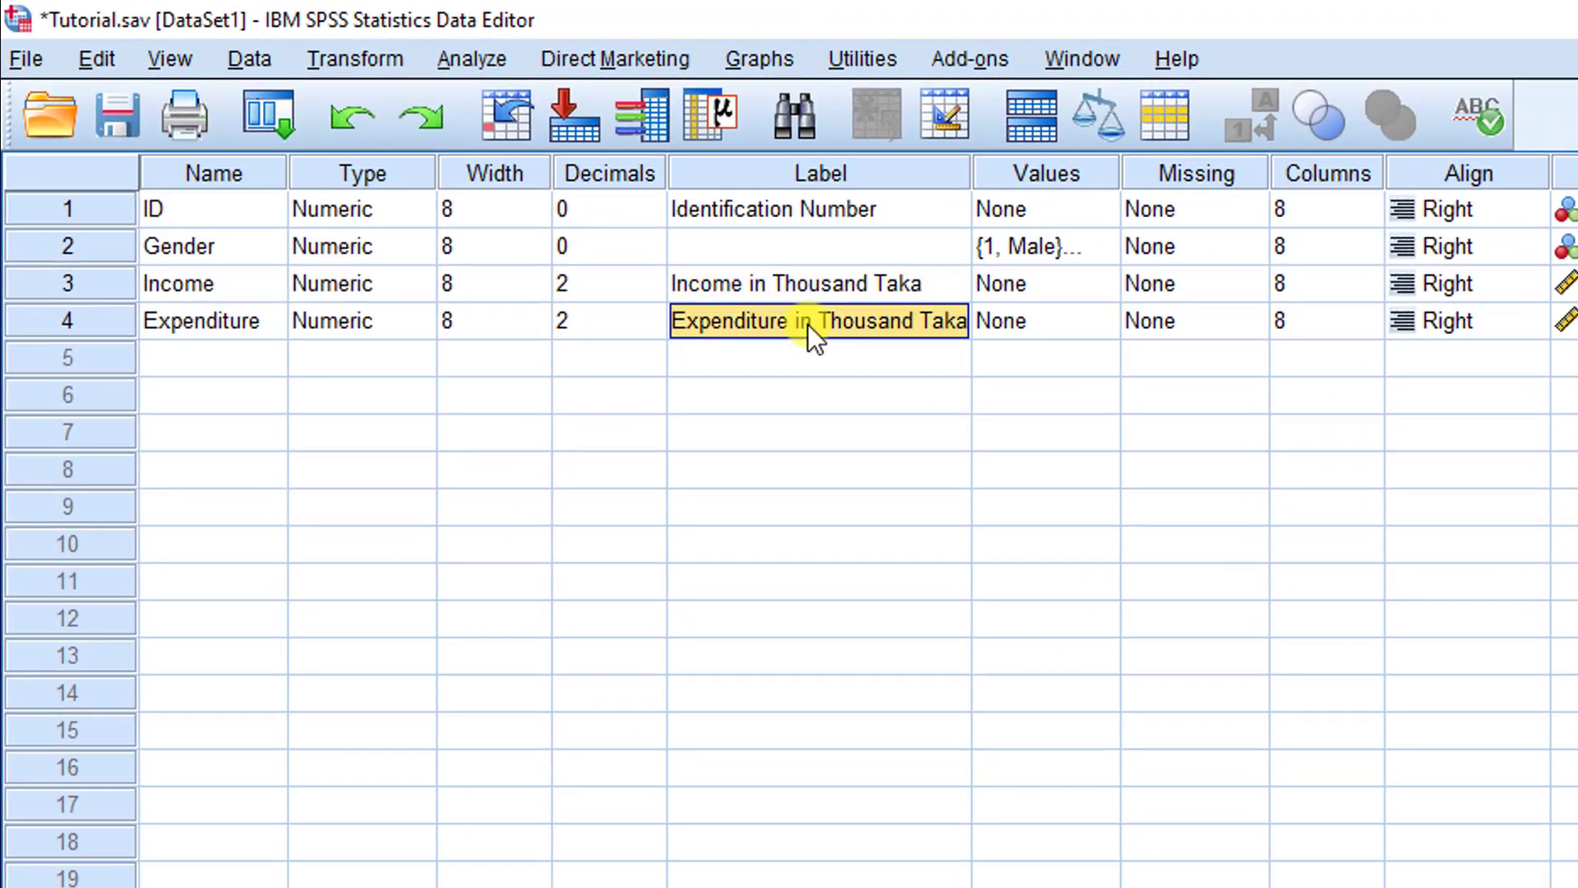
left_click(825, 290)
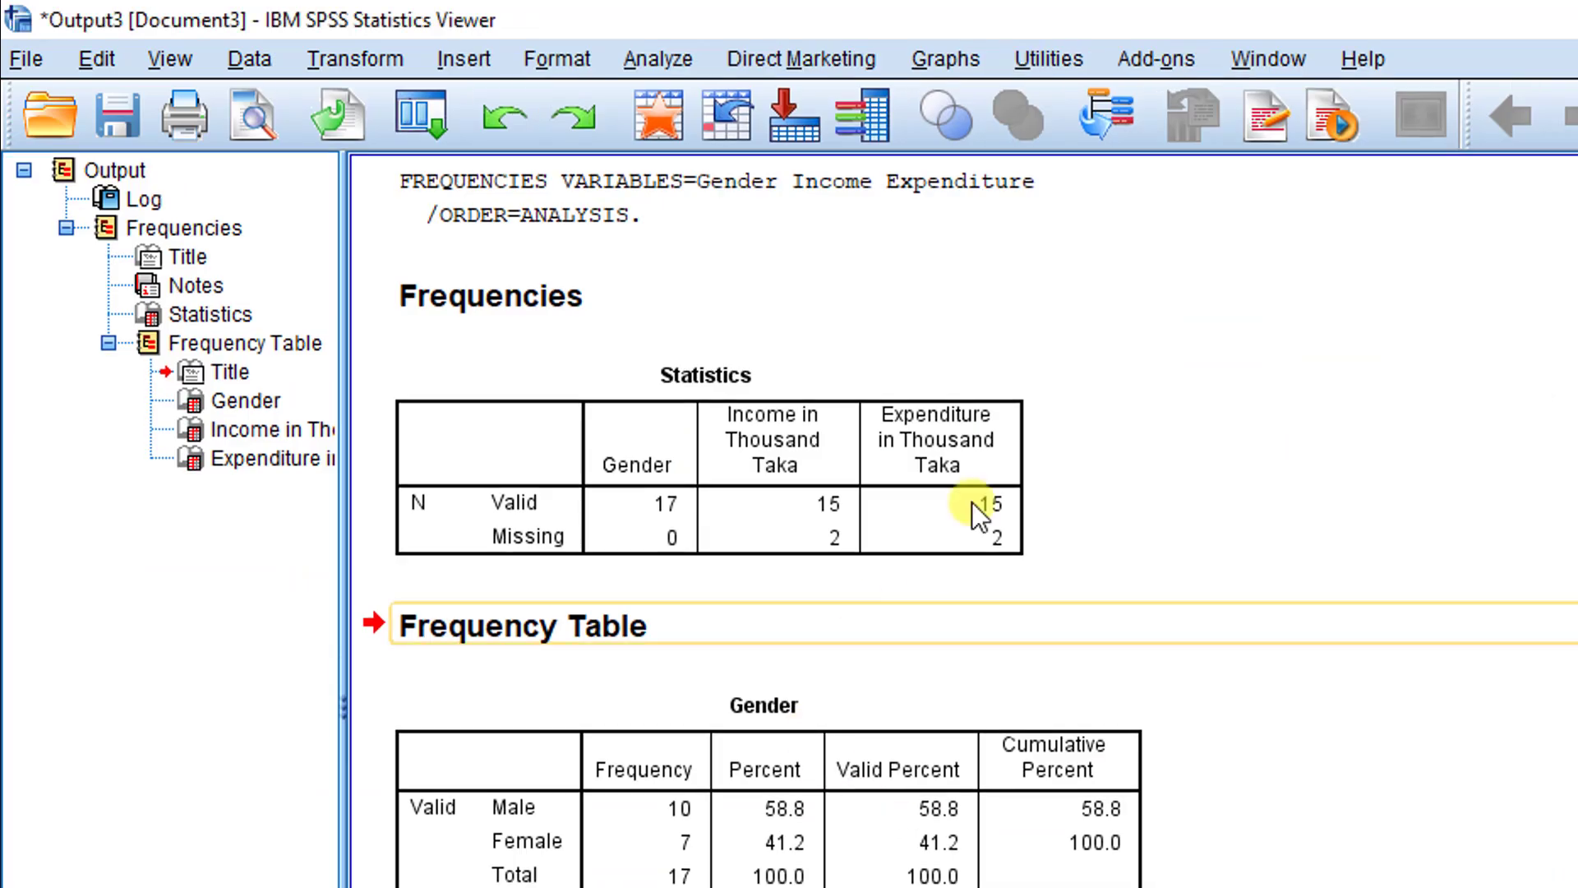
- Examine the valid and missing counts in the Statistics table and the frequency tables for Gender, Income and Expenditure
left_click(780, 486)
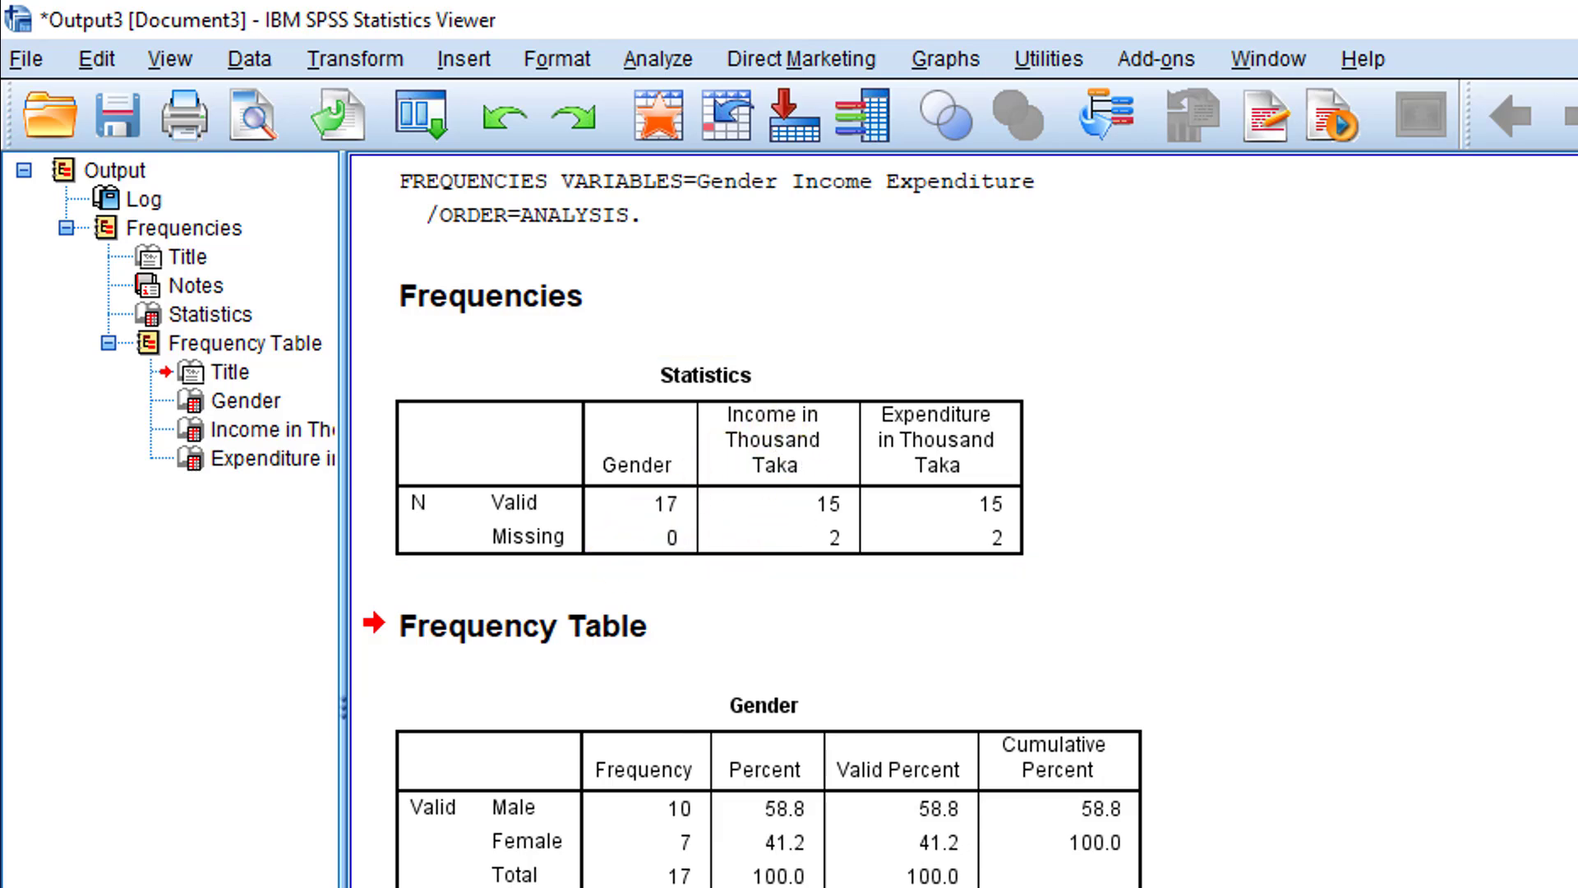
key("alt+Tab")
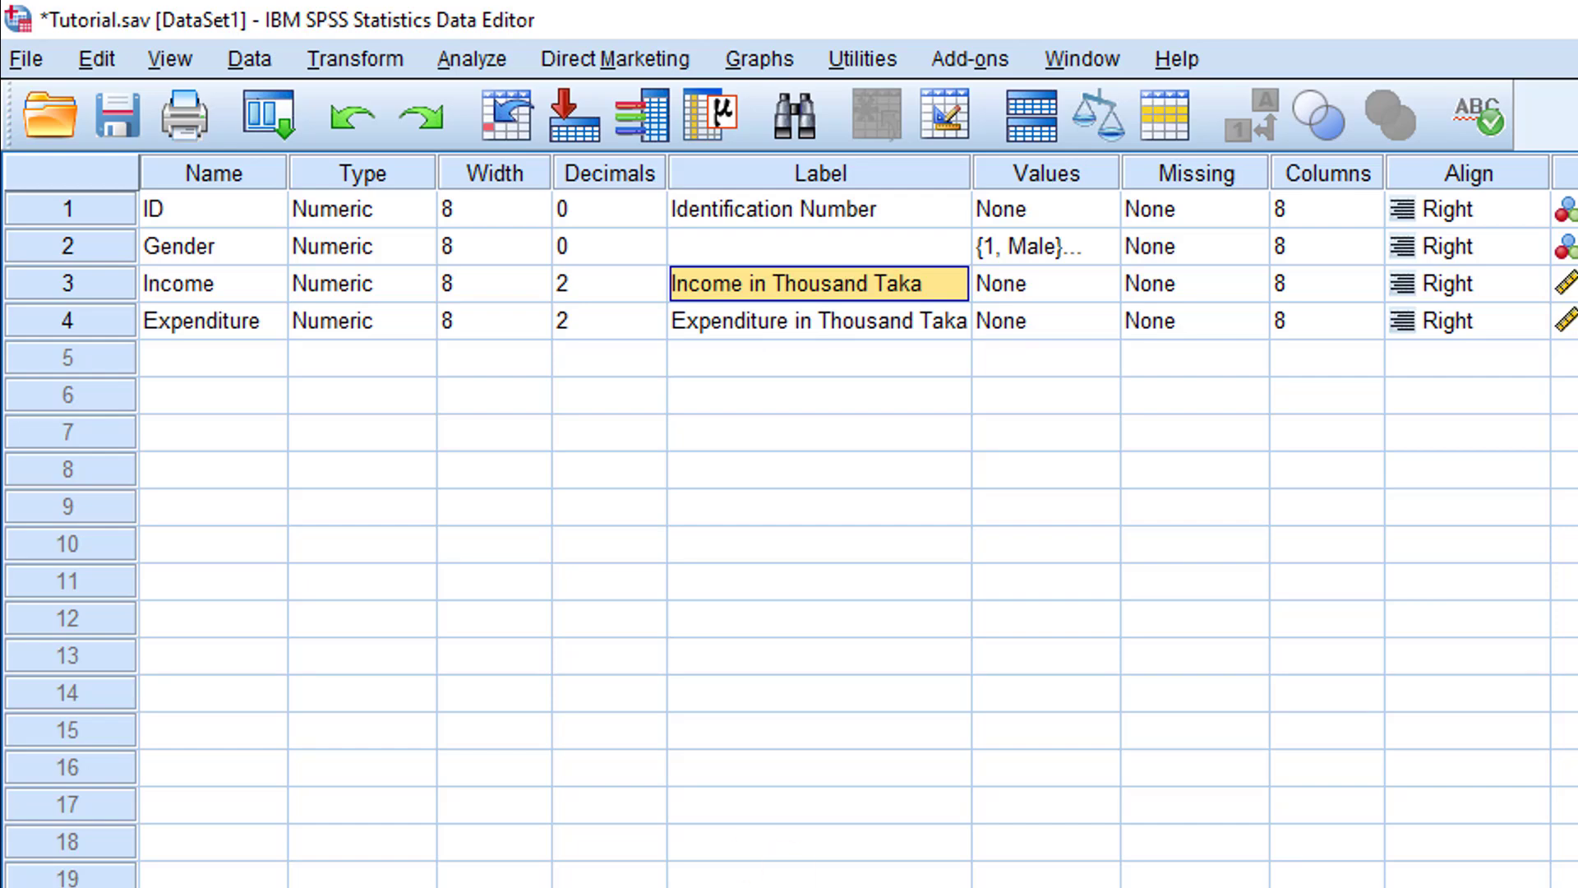
key("ctrl+t")
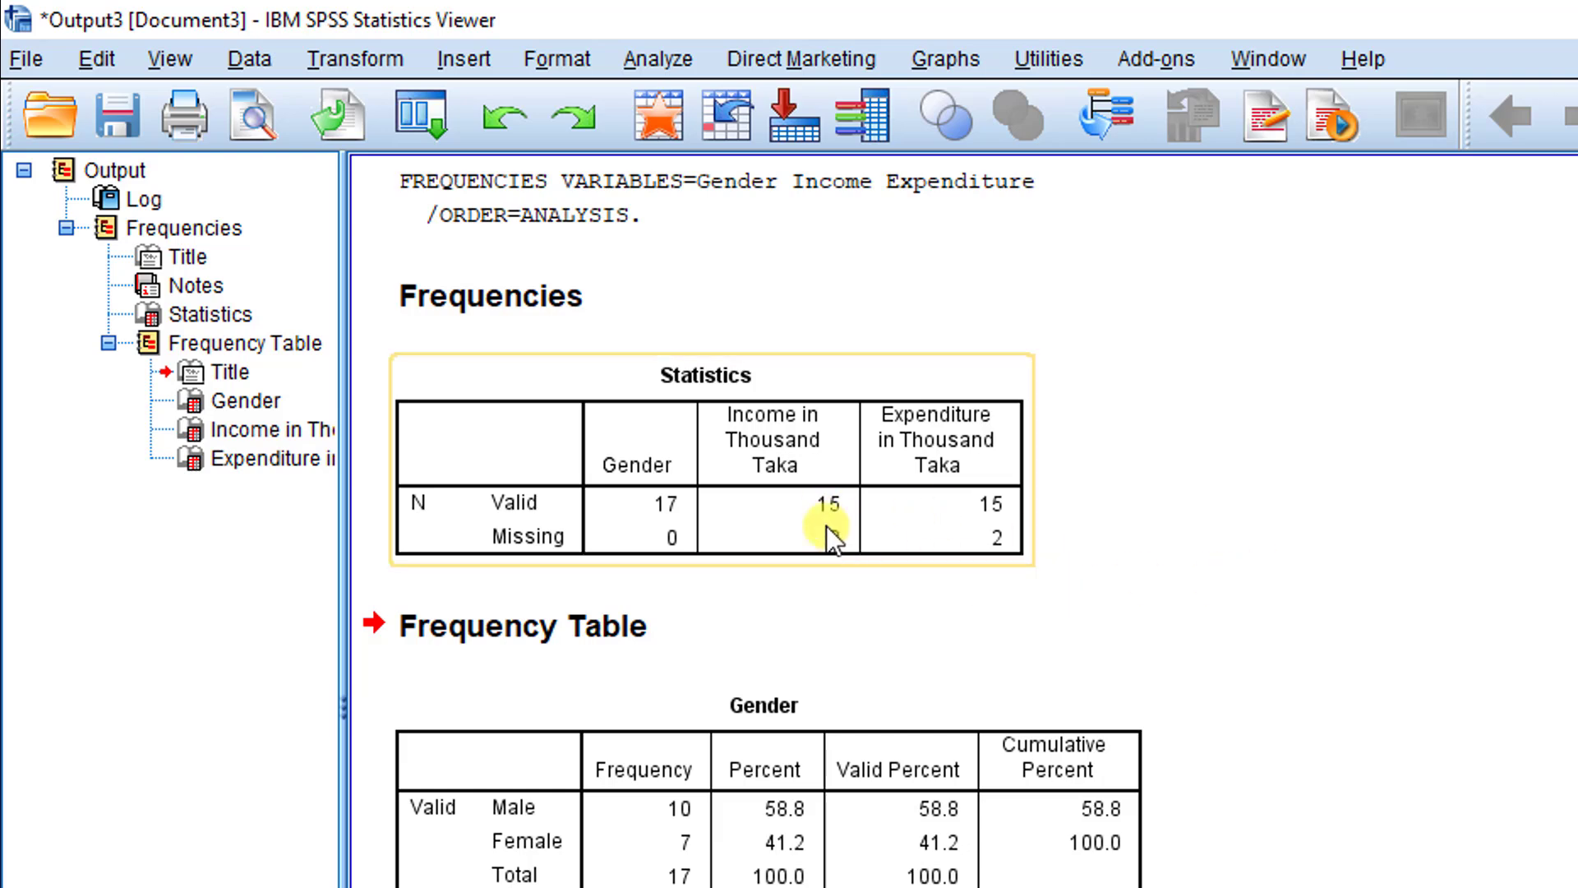
scroll(799, 629, "down", 3)
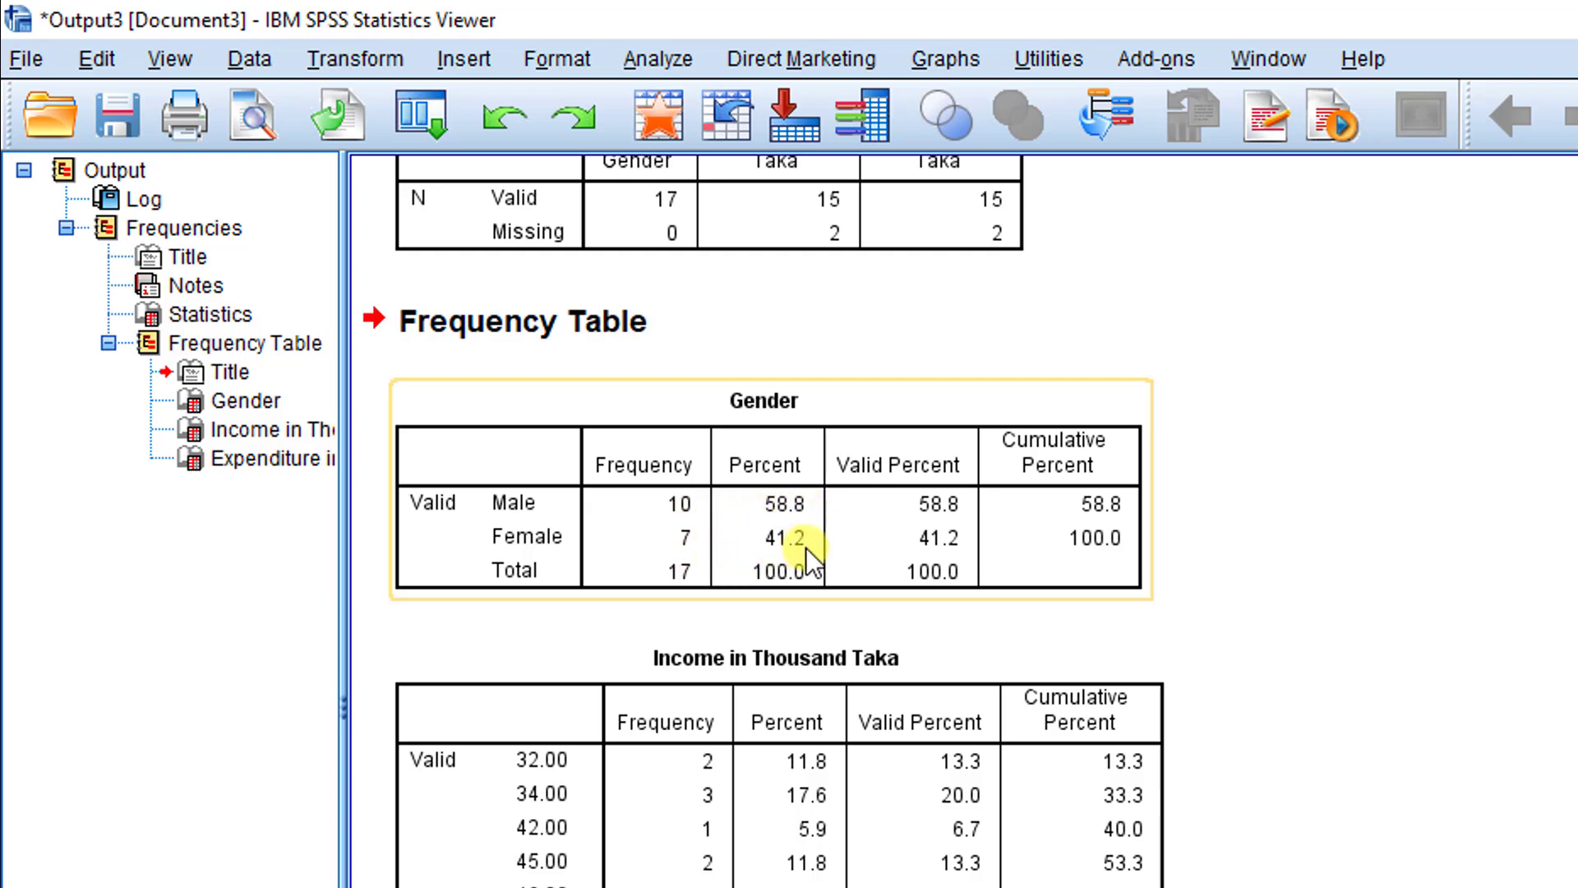
scroll(763, 559, "down", 3)
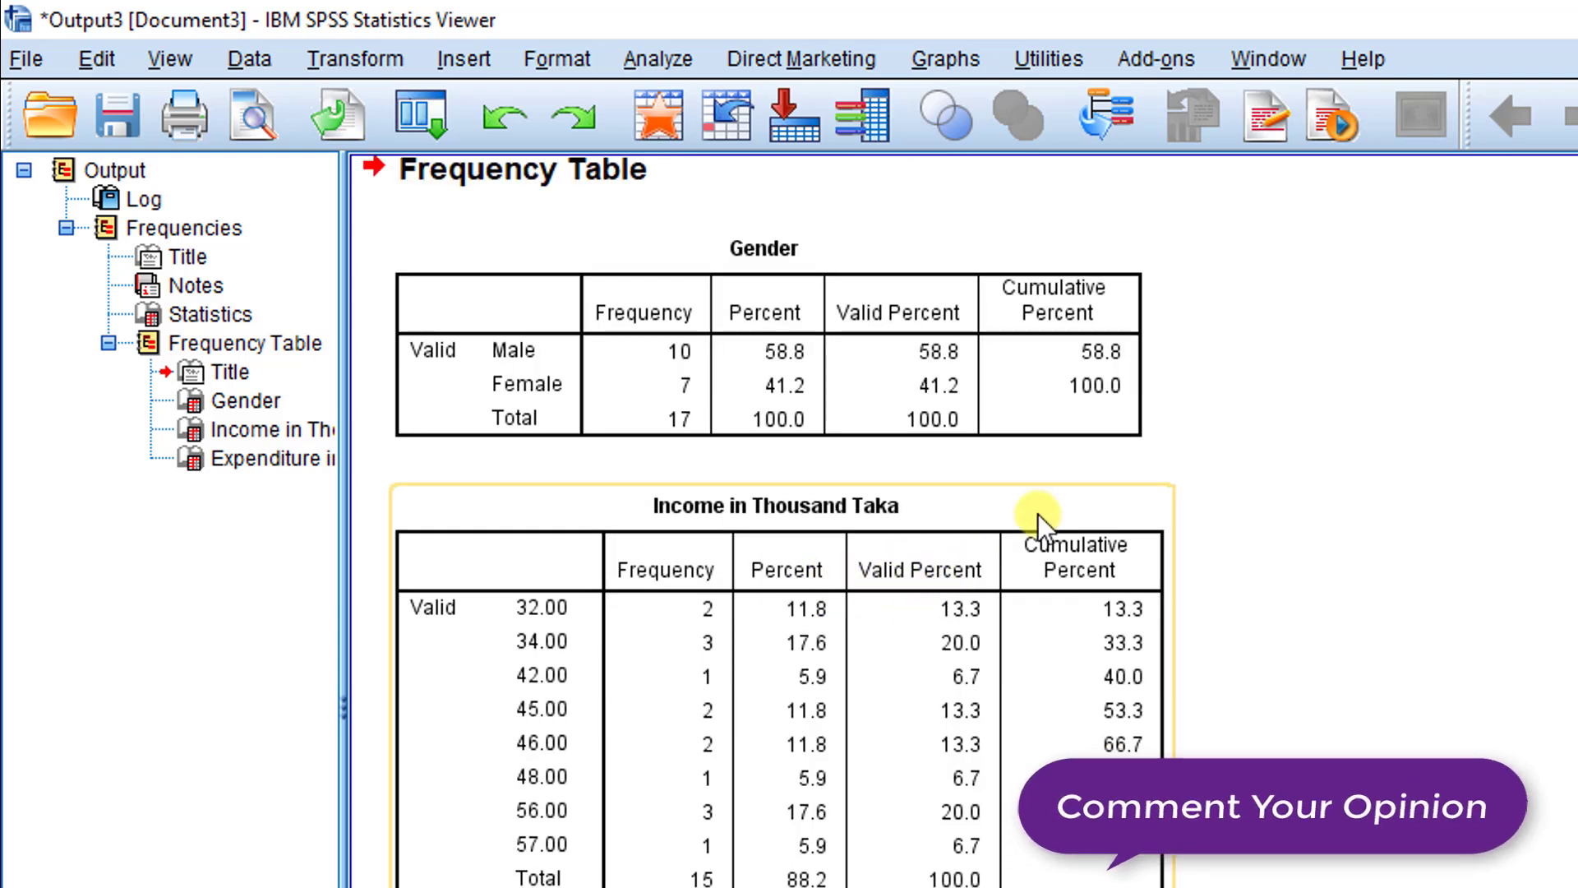
scroll(939, 711, "down", 3)
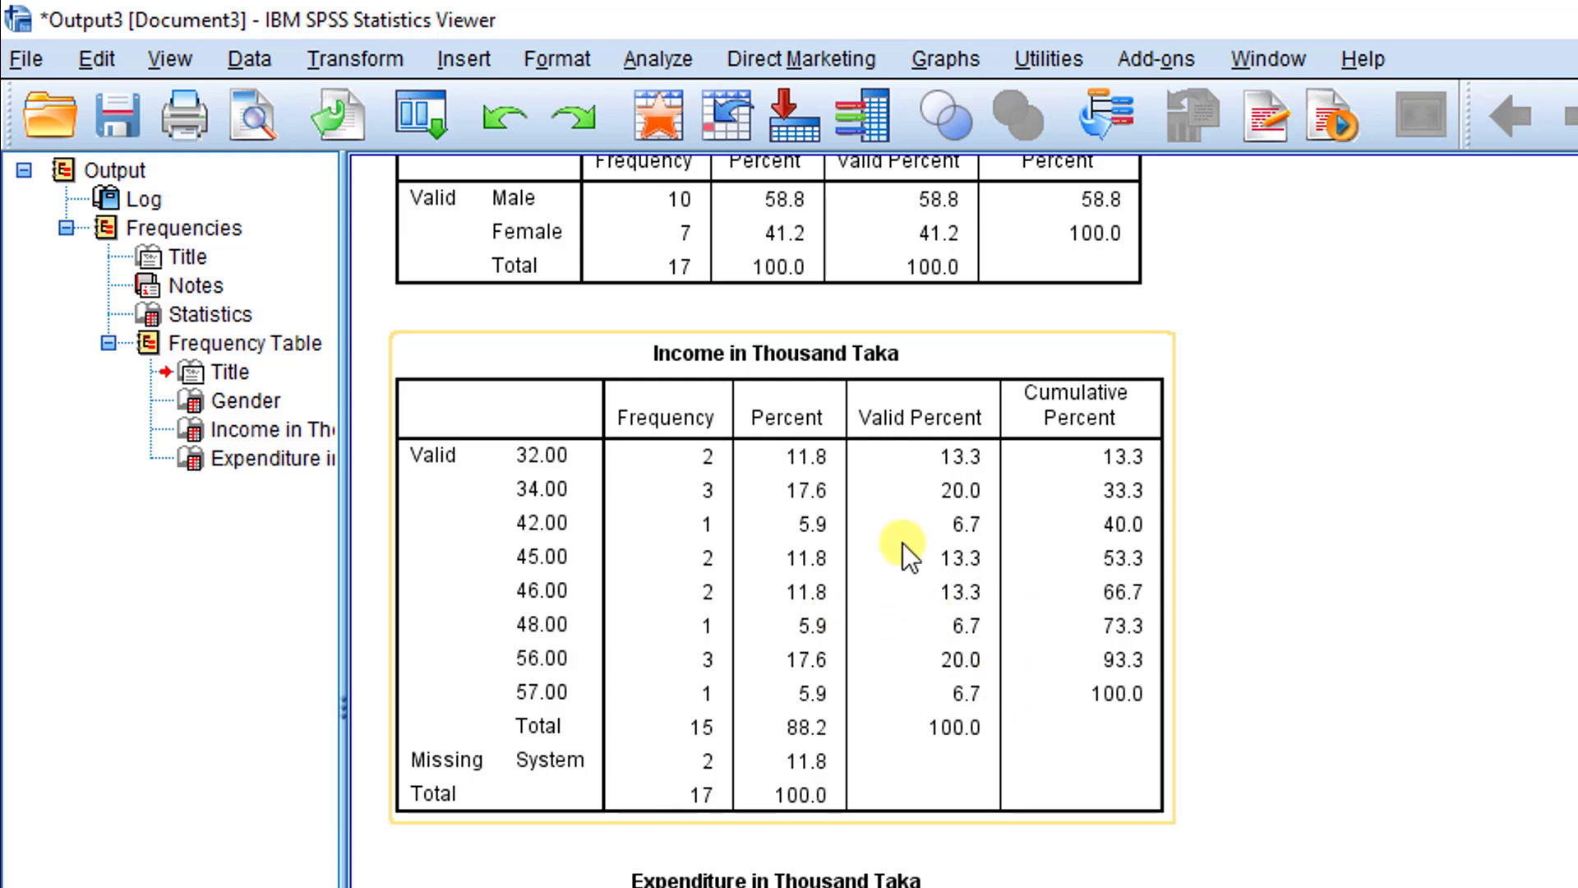
scroll(894, 678, "down", 5)
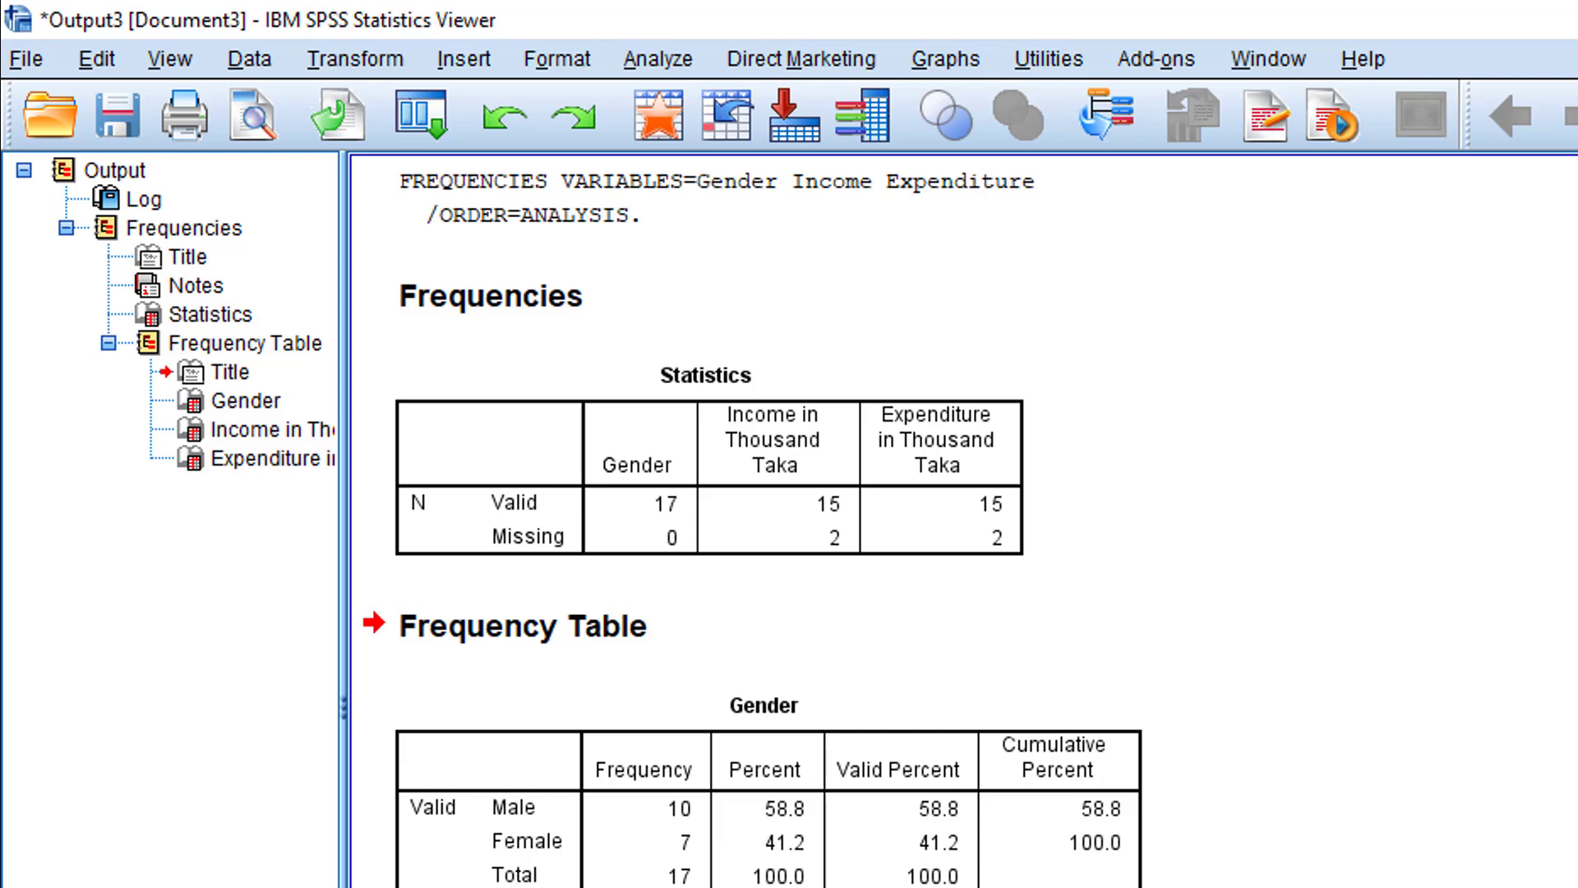
scroll(1117, 579, "down", 5)
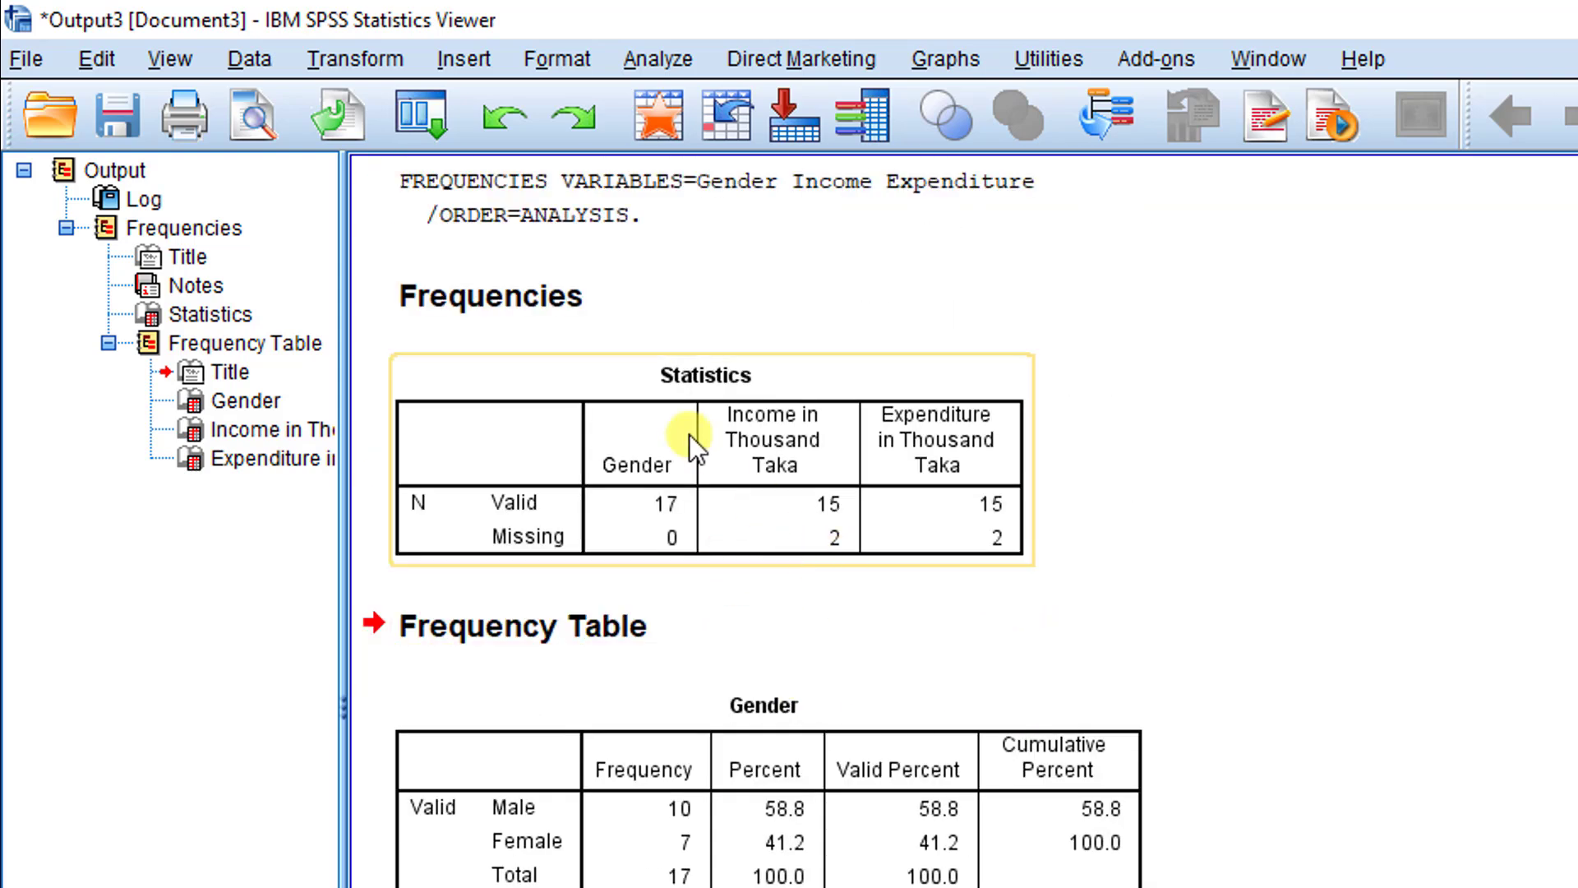
scroll(1102, 765, "down", 8)
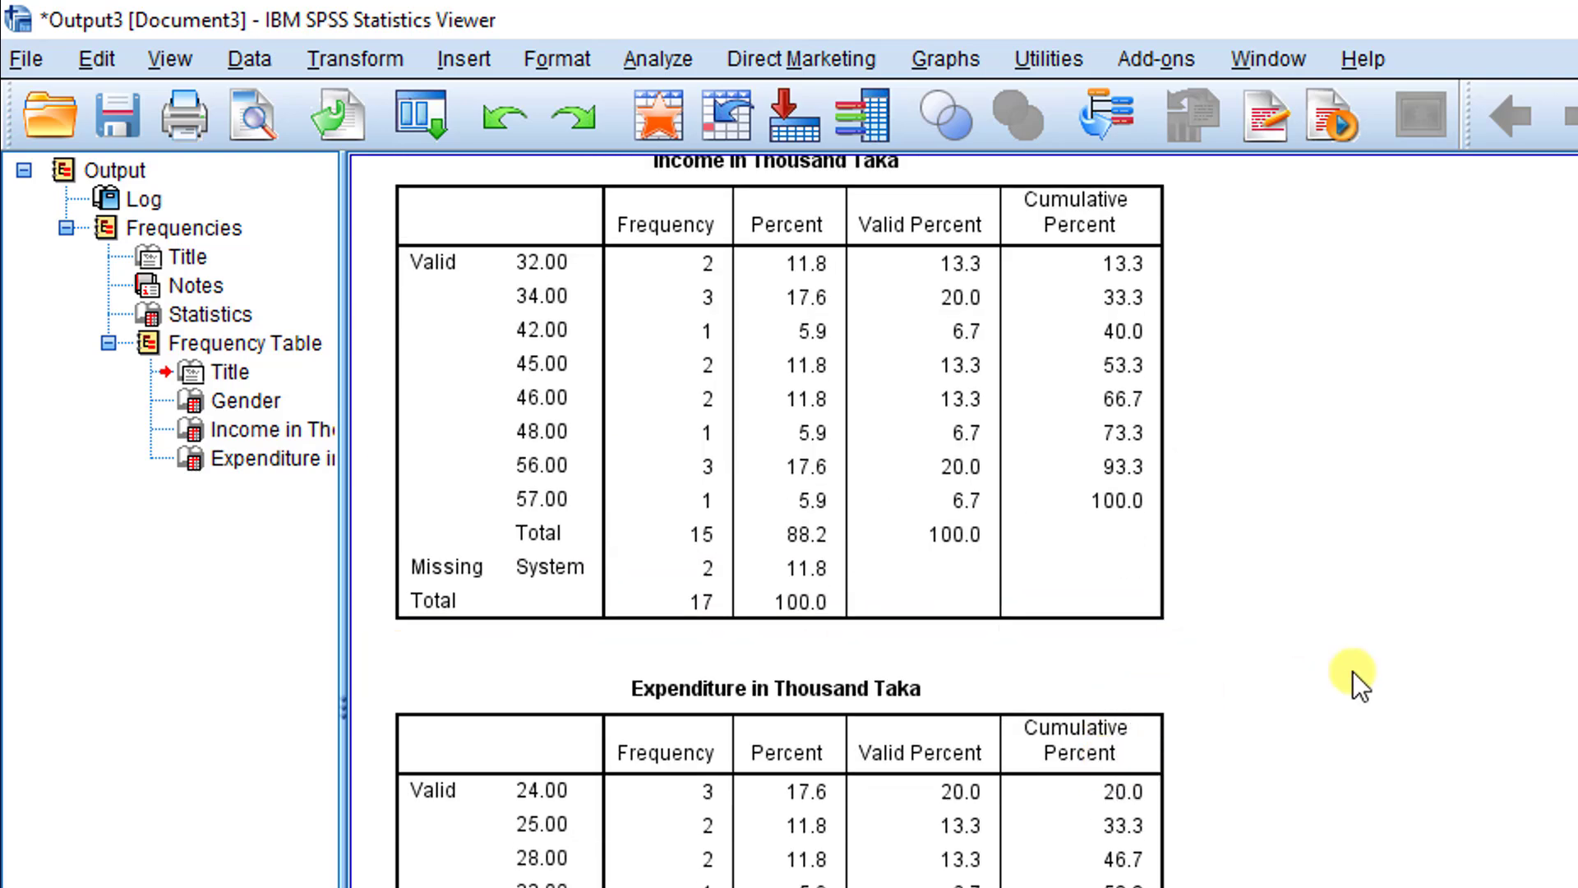
scroll(886, 605, "up", 10)
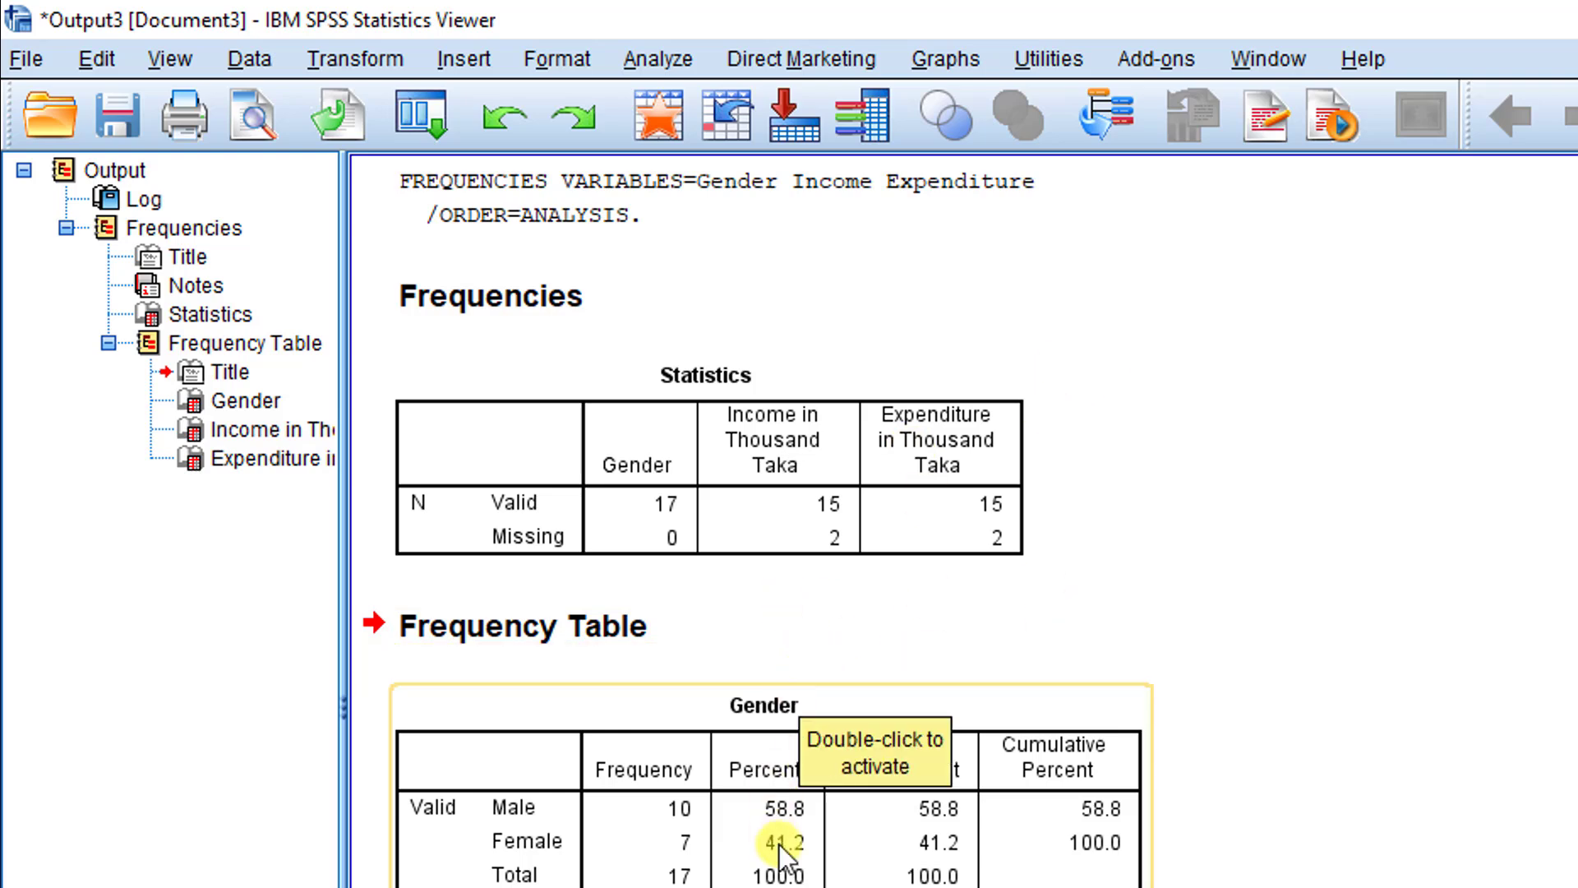
- Reopen the Frequencies analysis and request bar charts with percentages as the chart values
left_click(646, 50)
mouse_move(828, 144)
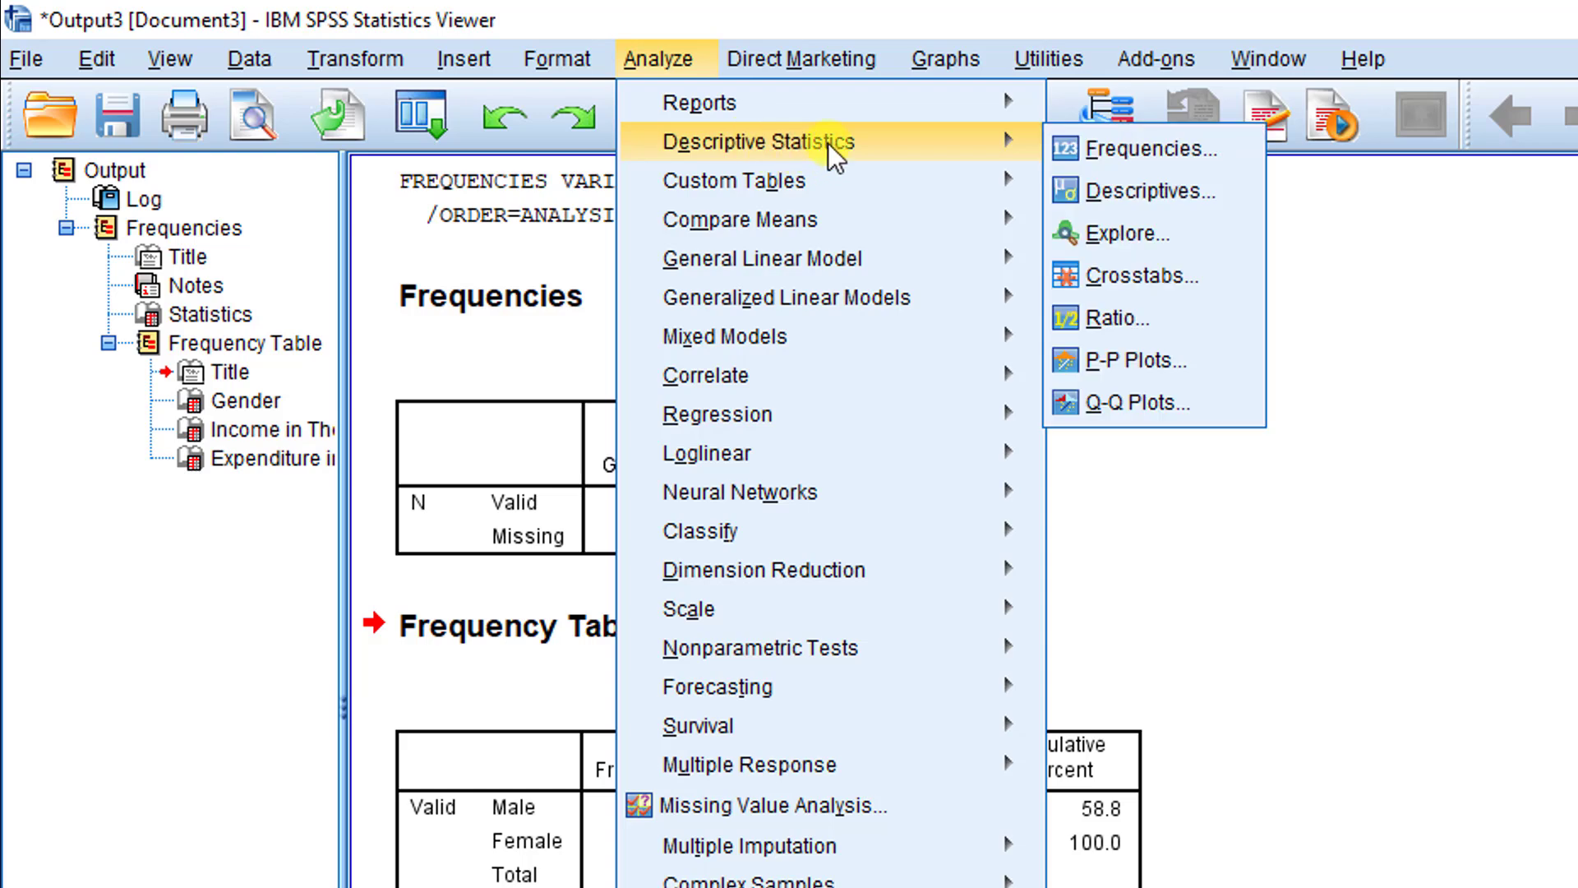
left_click(1171, 145)
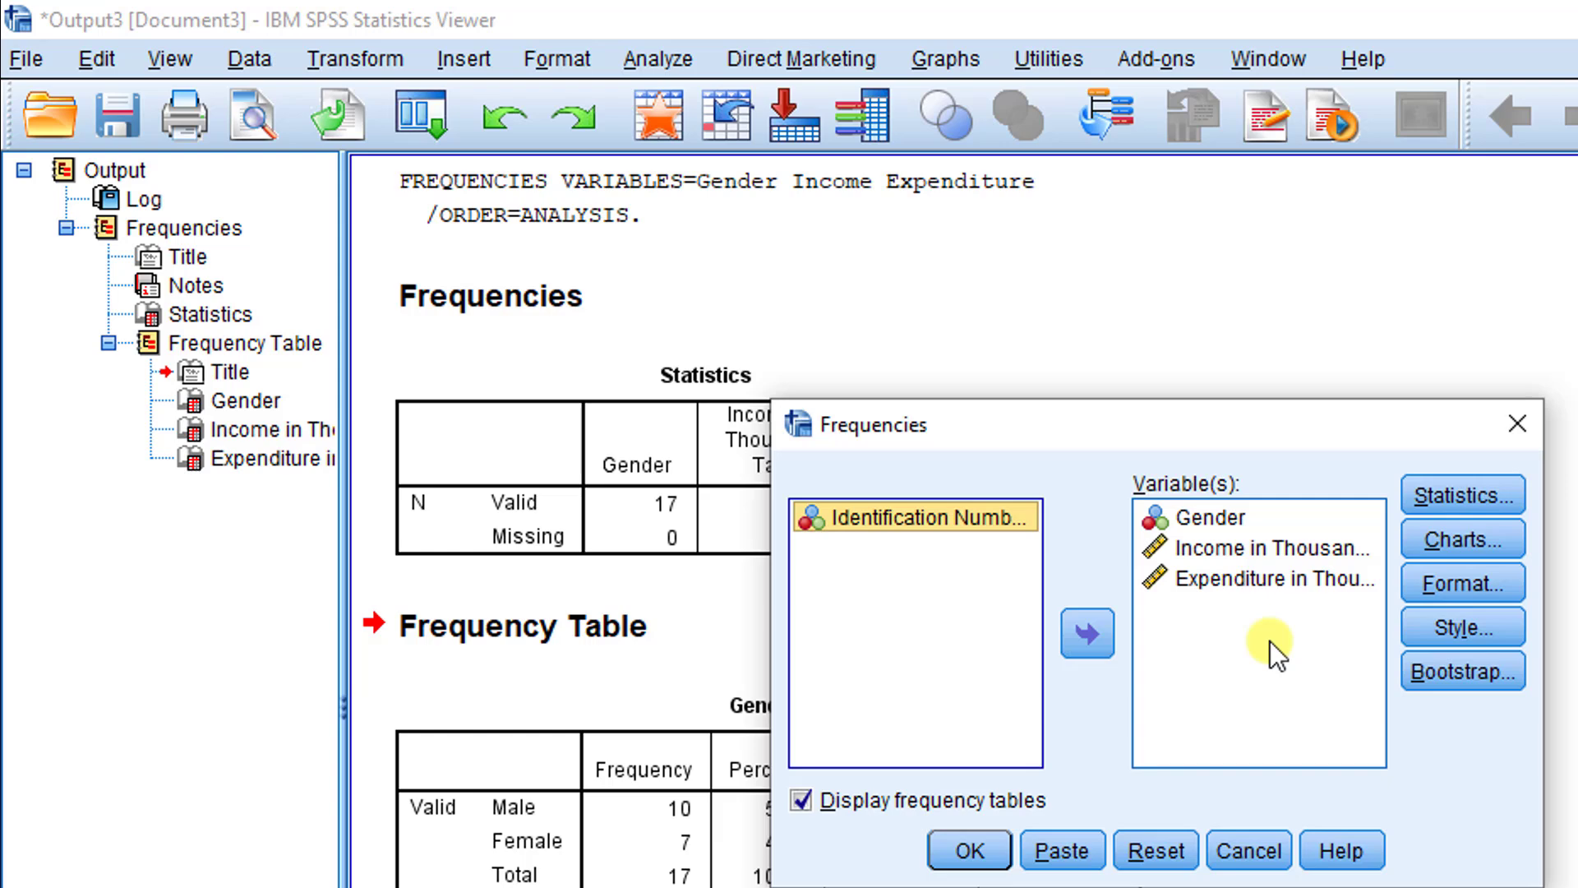
left_click(1465, 534)
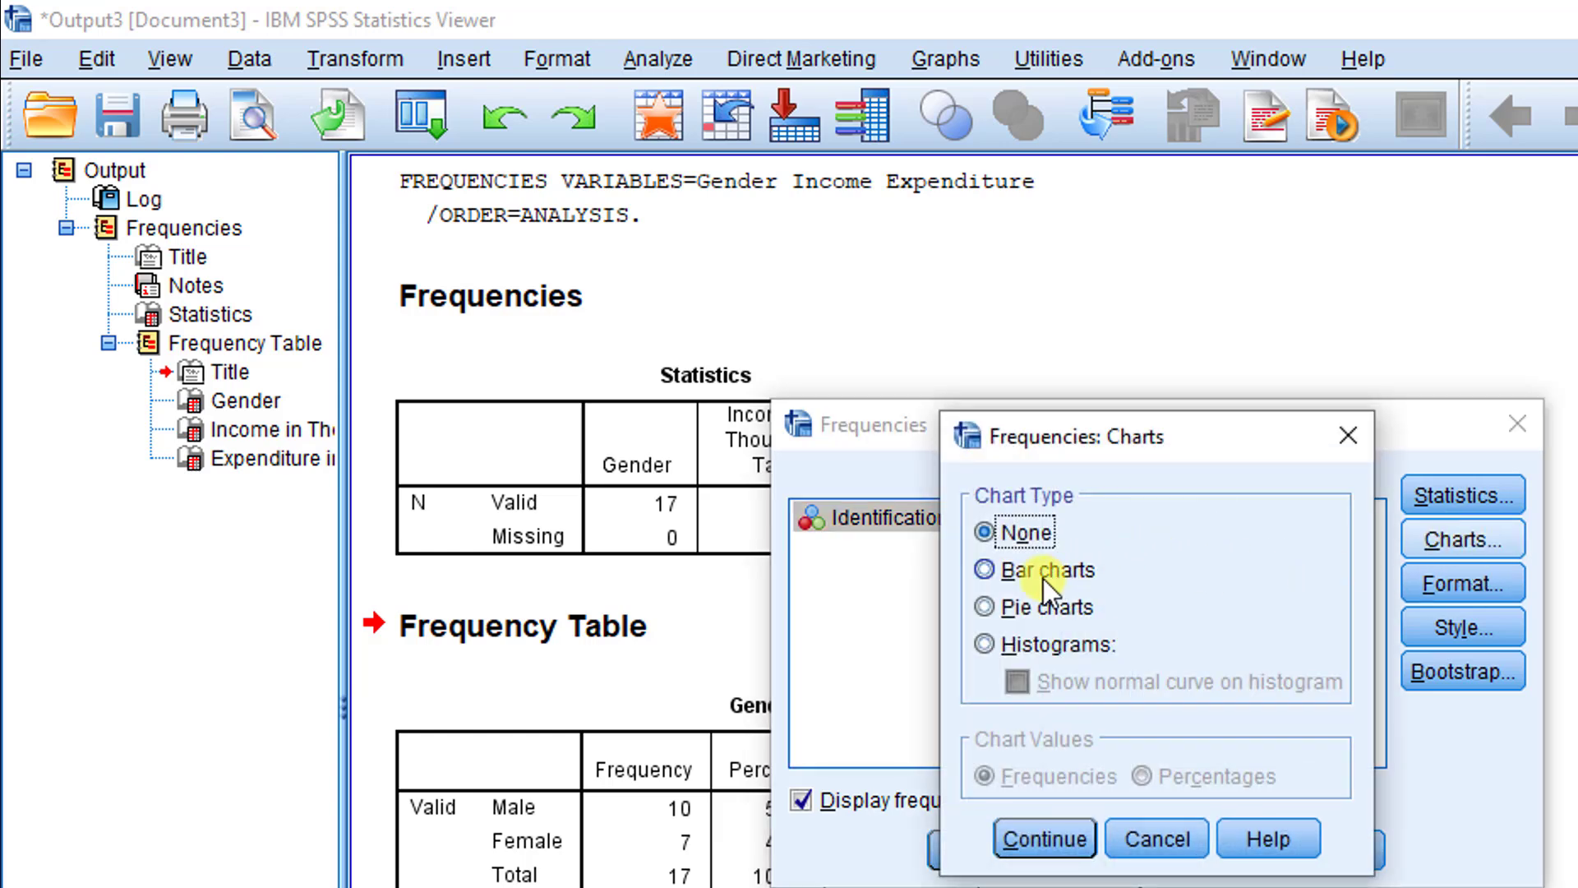
left_click(986, 570)
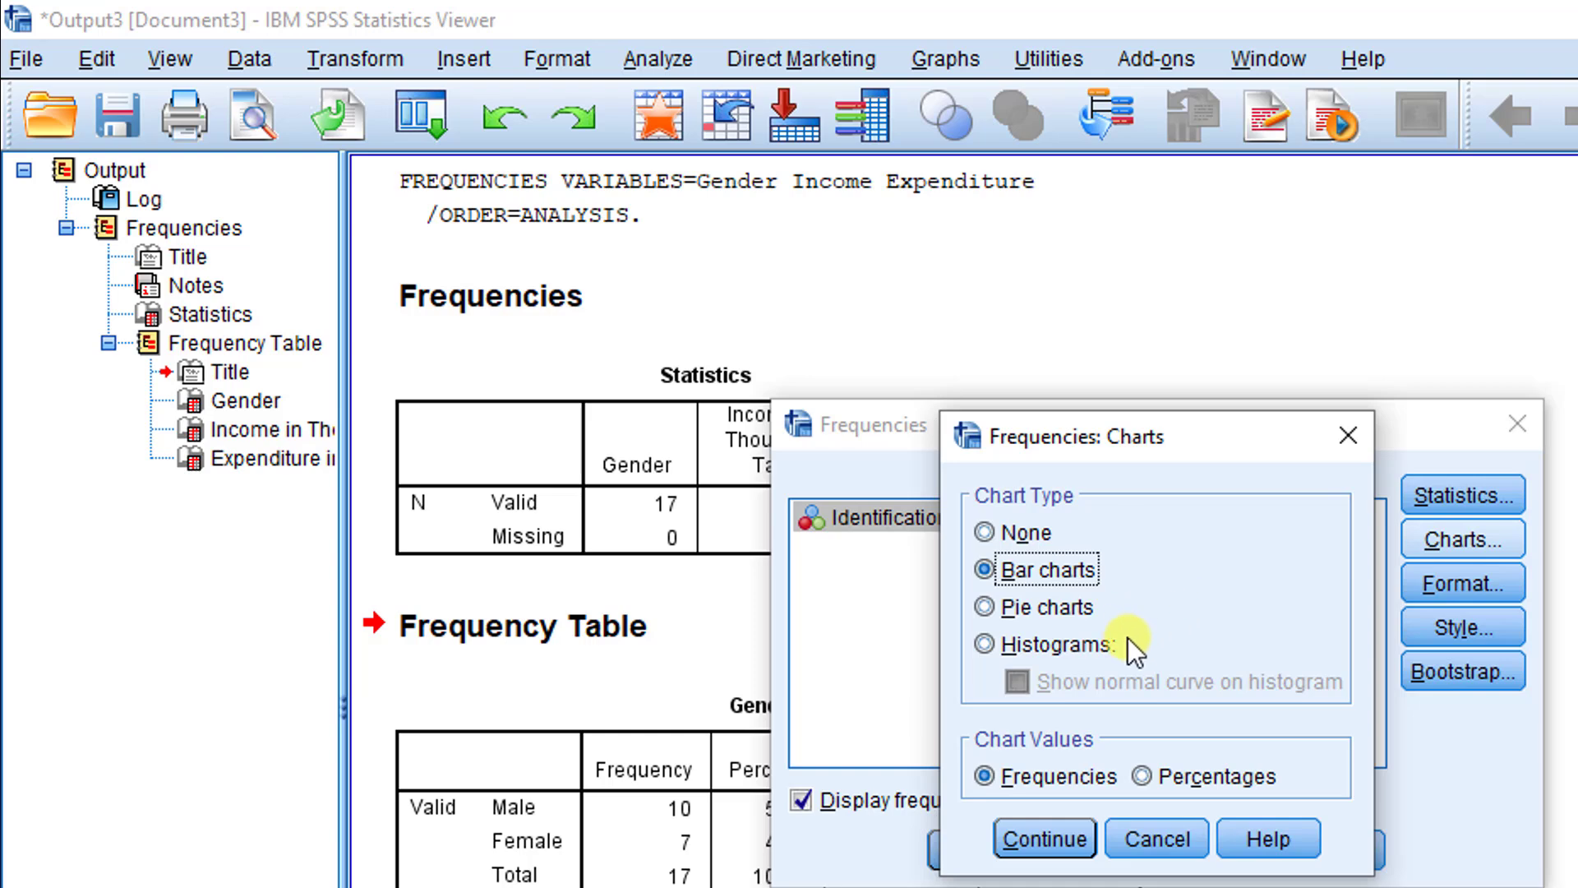
left_click(1140, 776)
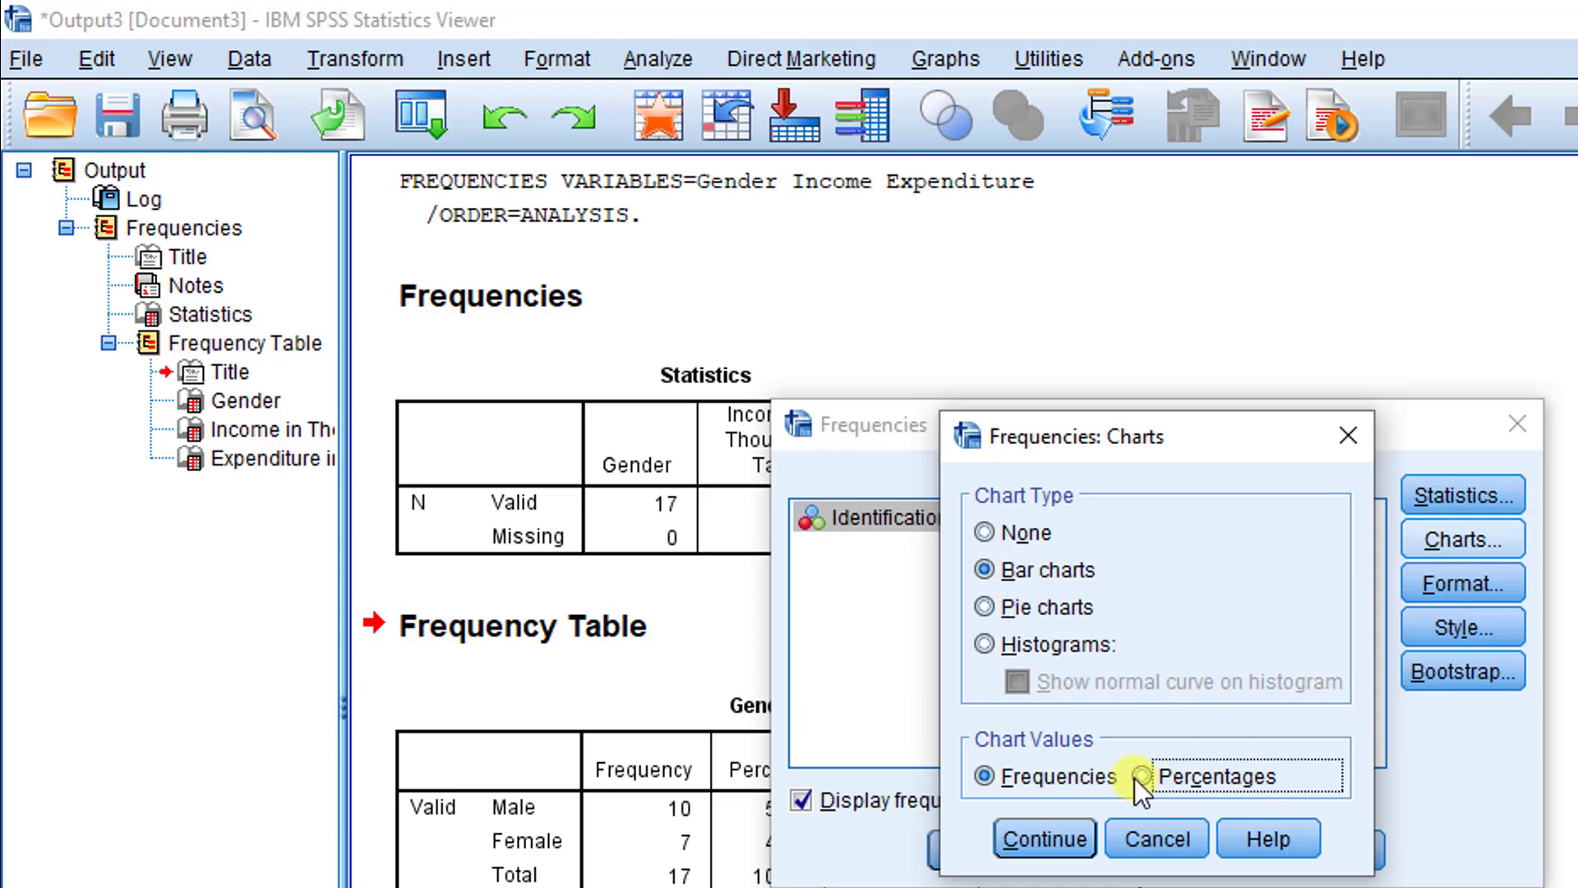
left_click(1043, 838)
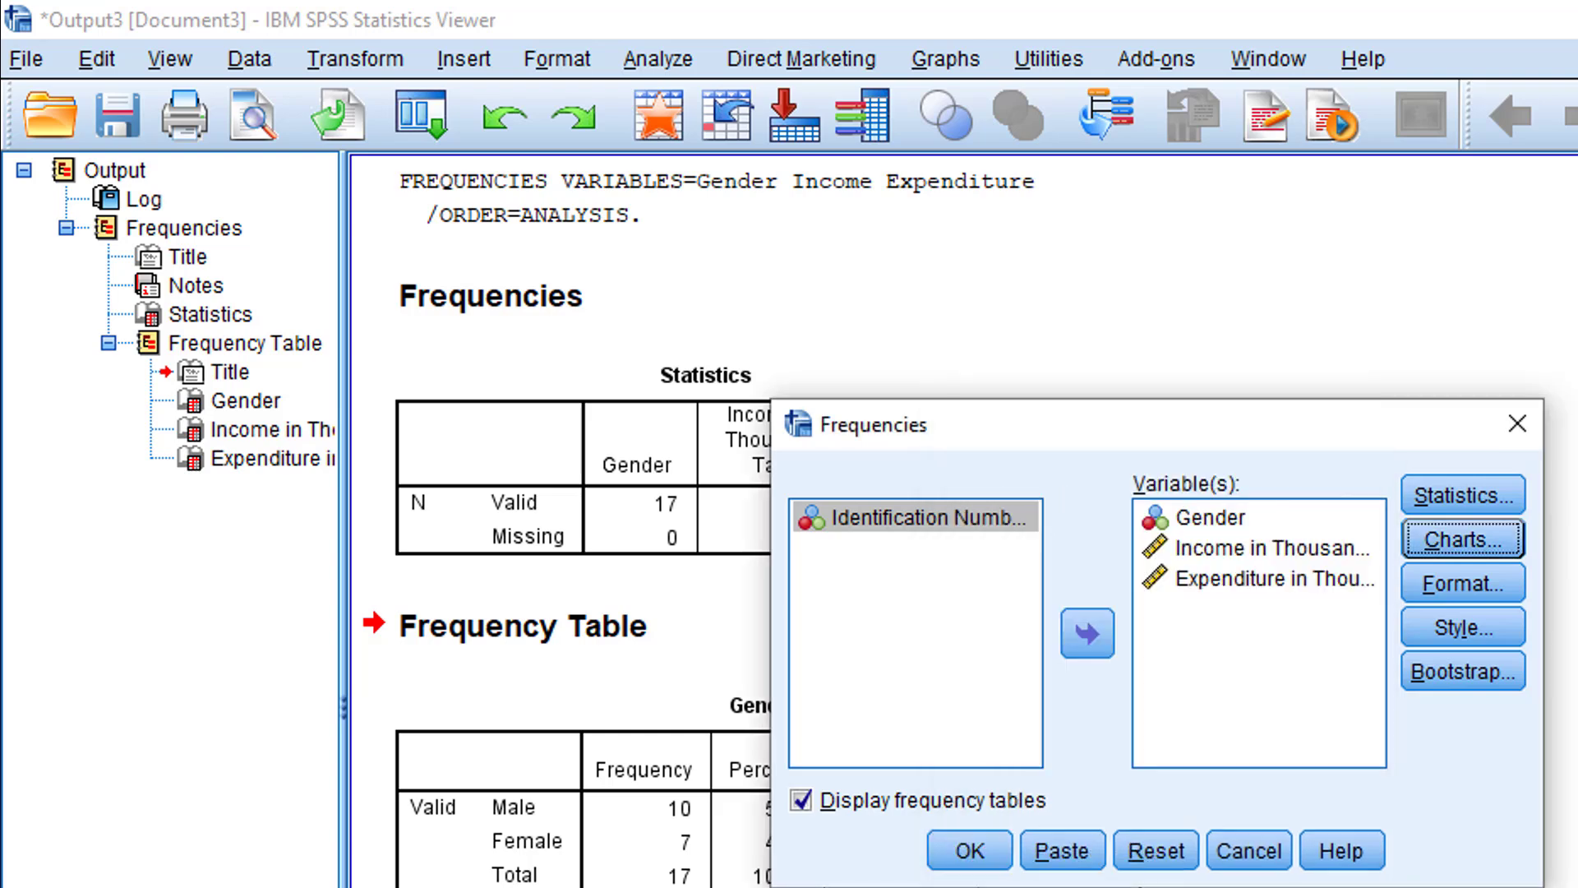
- Turn off the display of frequency tables and run the Frequencies analysis
left_click(837, 803)
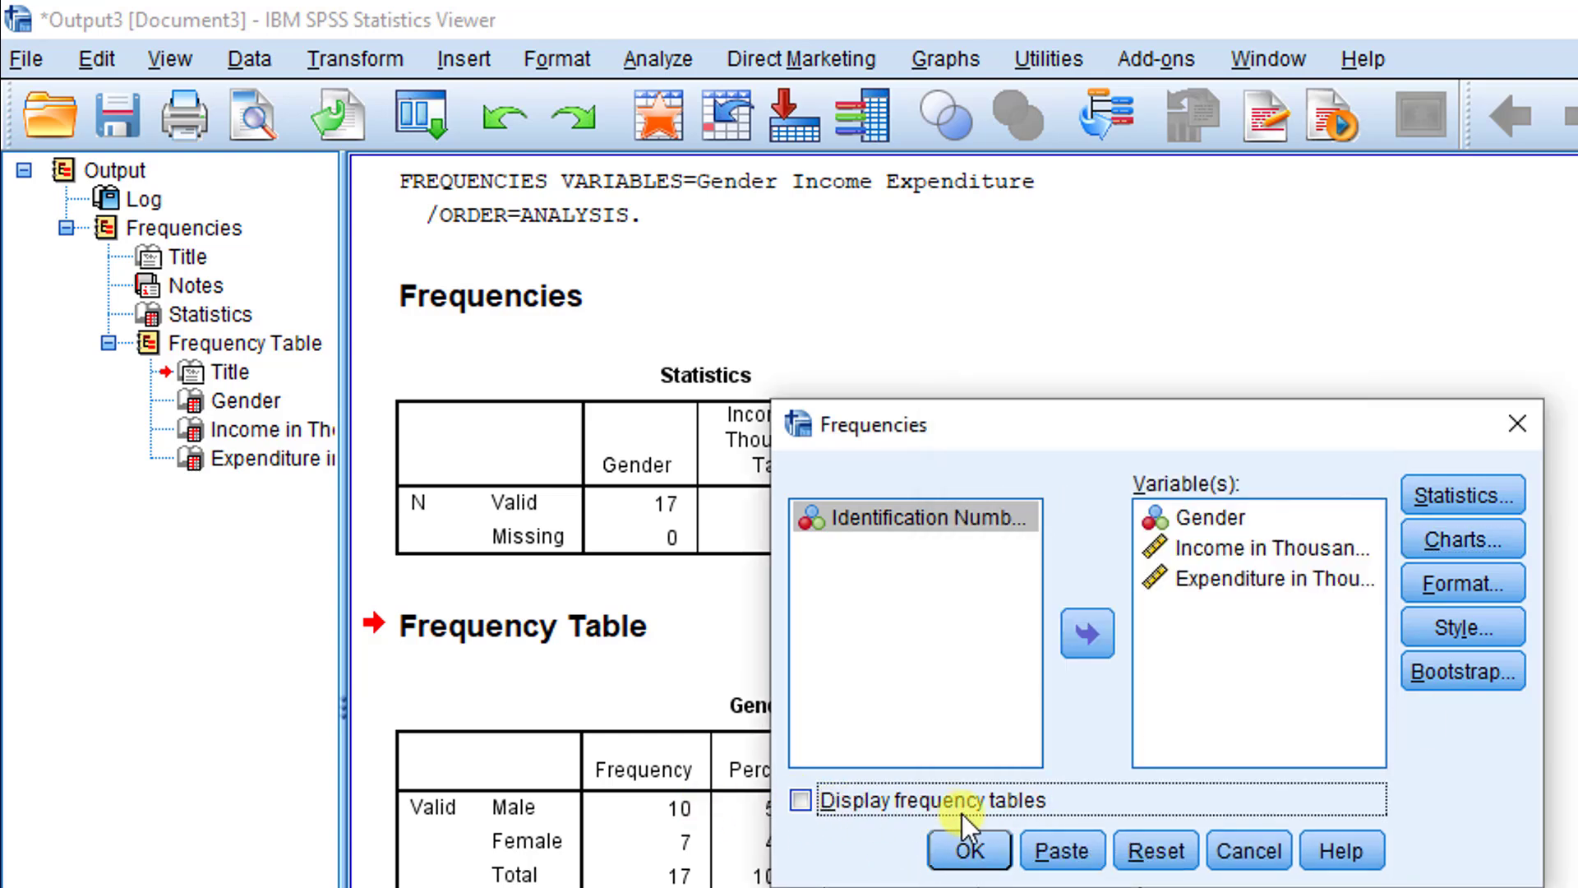
left_click(962, 853)
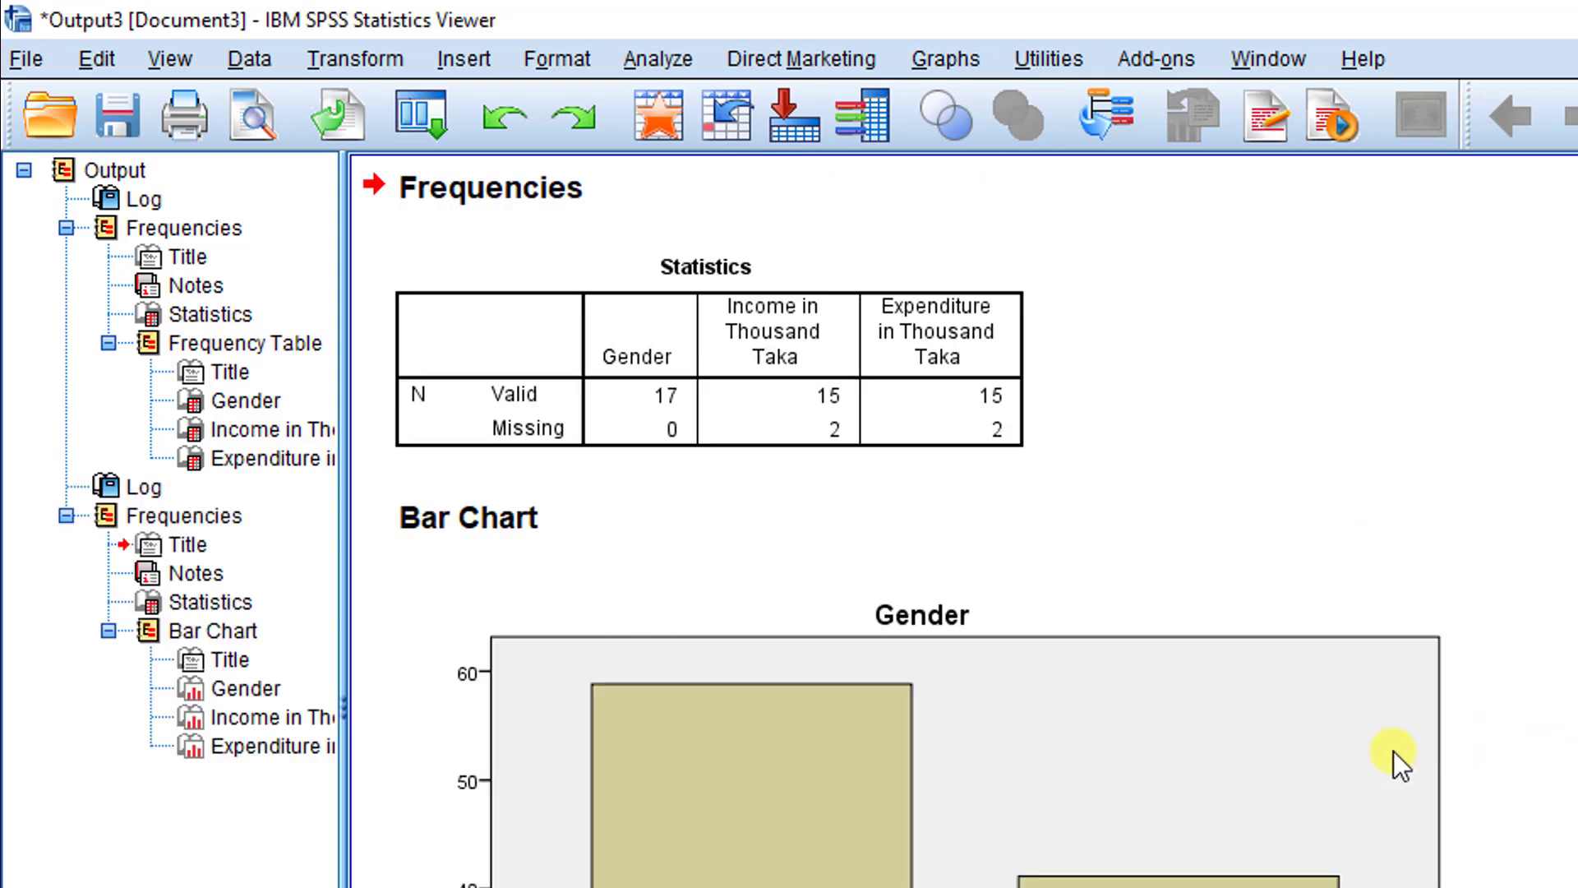
- Examine the percentage bar charts for Gender, Income and Expenditure in the new output
scroll(1241, 722, "down", 3)
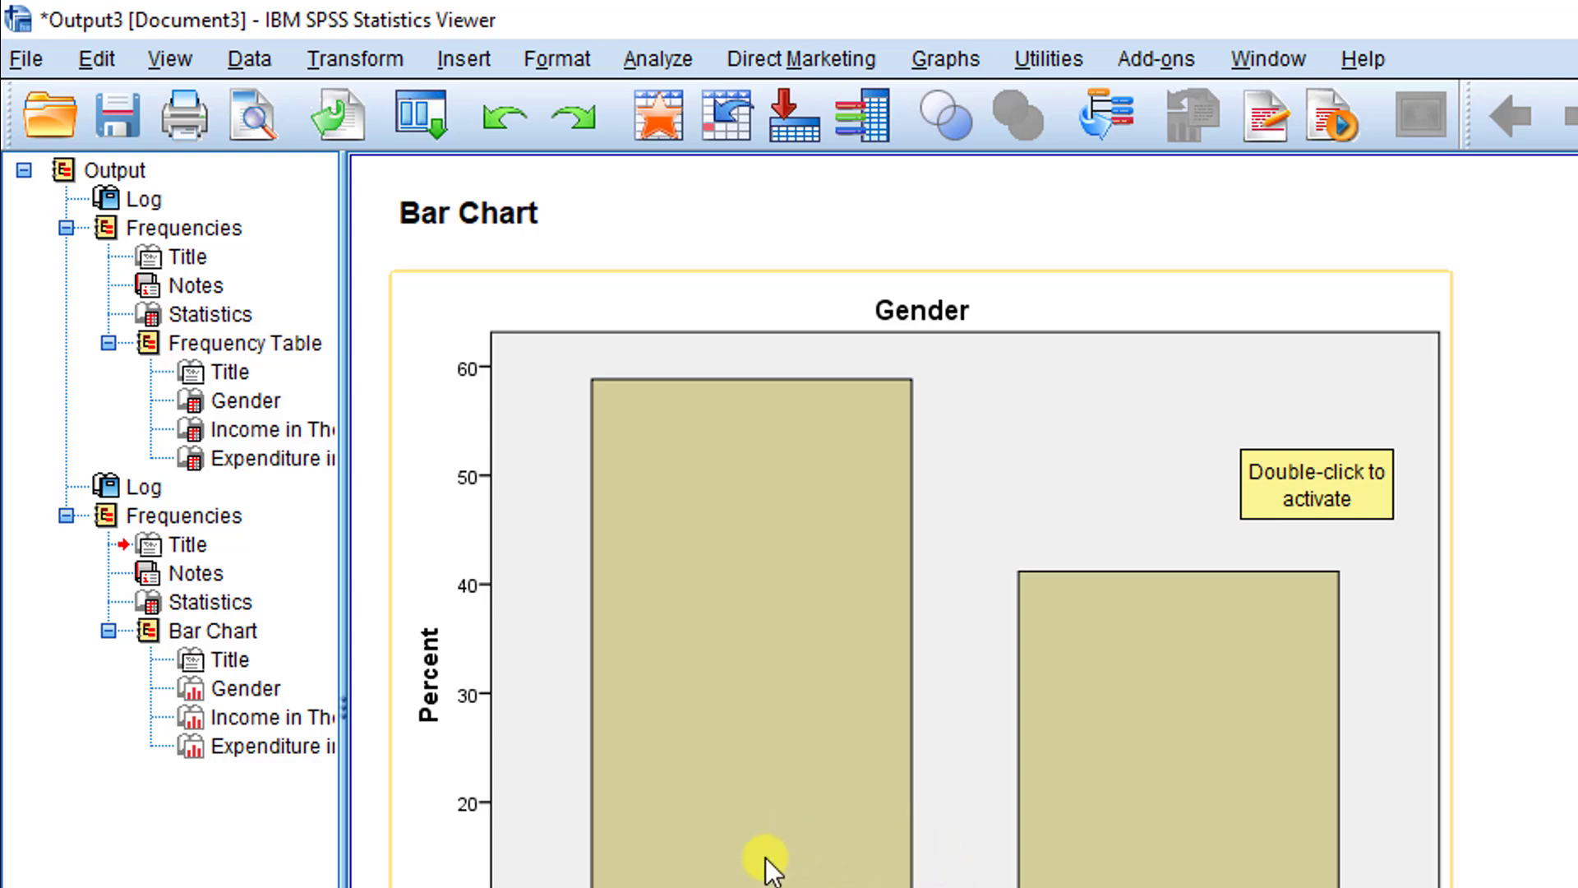
scroll(921, 521, "down", 10)
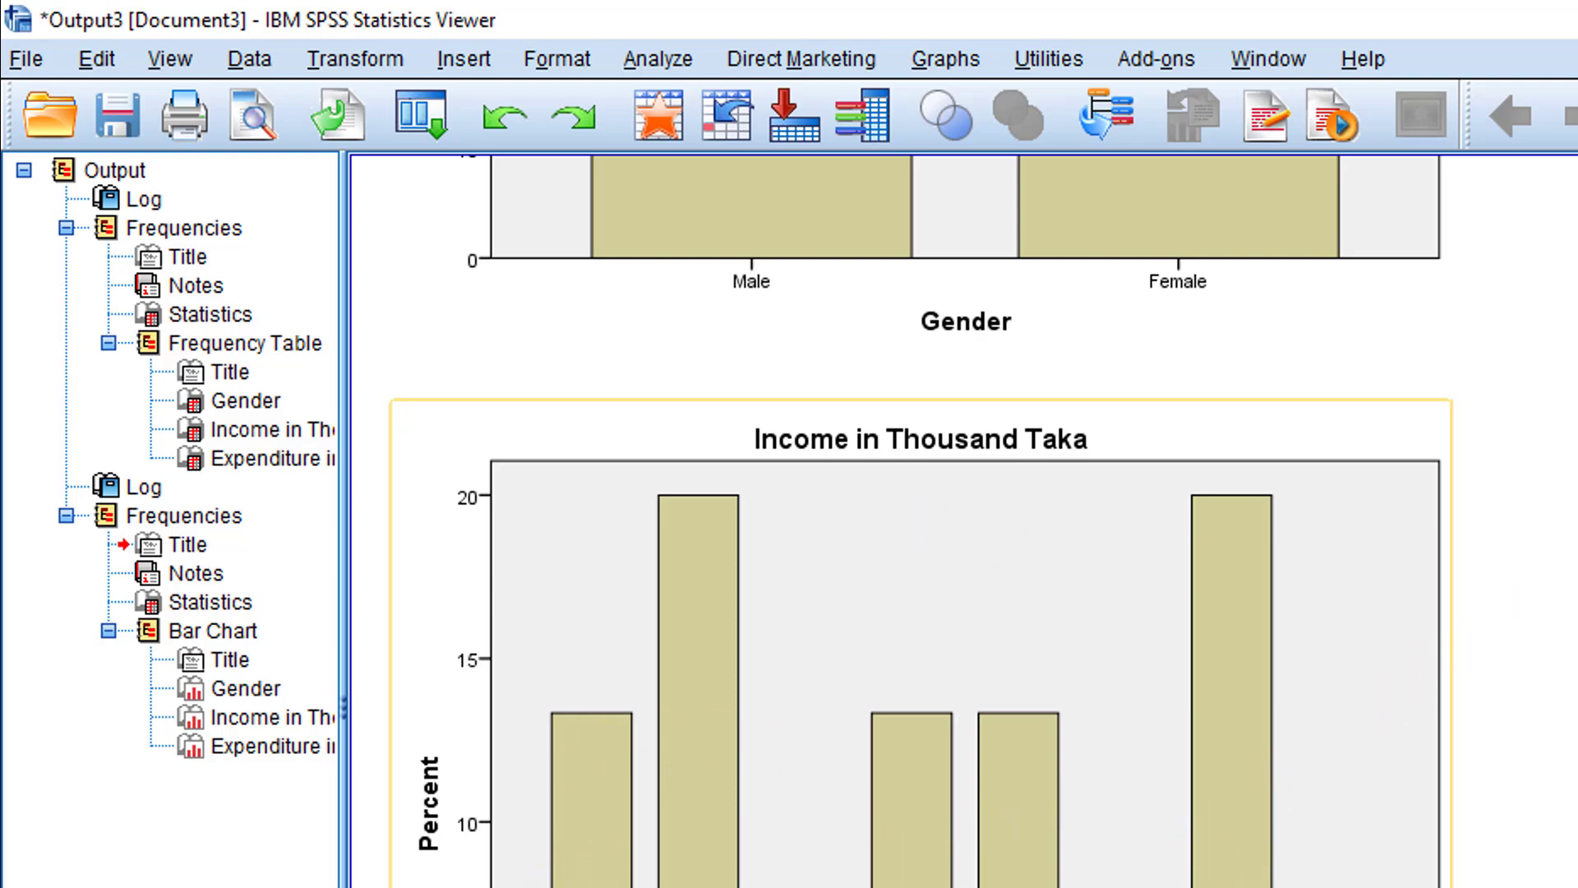
scroll(1217, 378, "down", 10)
scroll(709, 781, "up", 6)
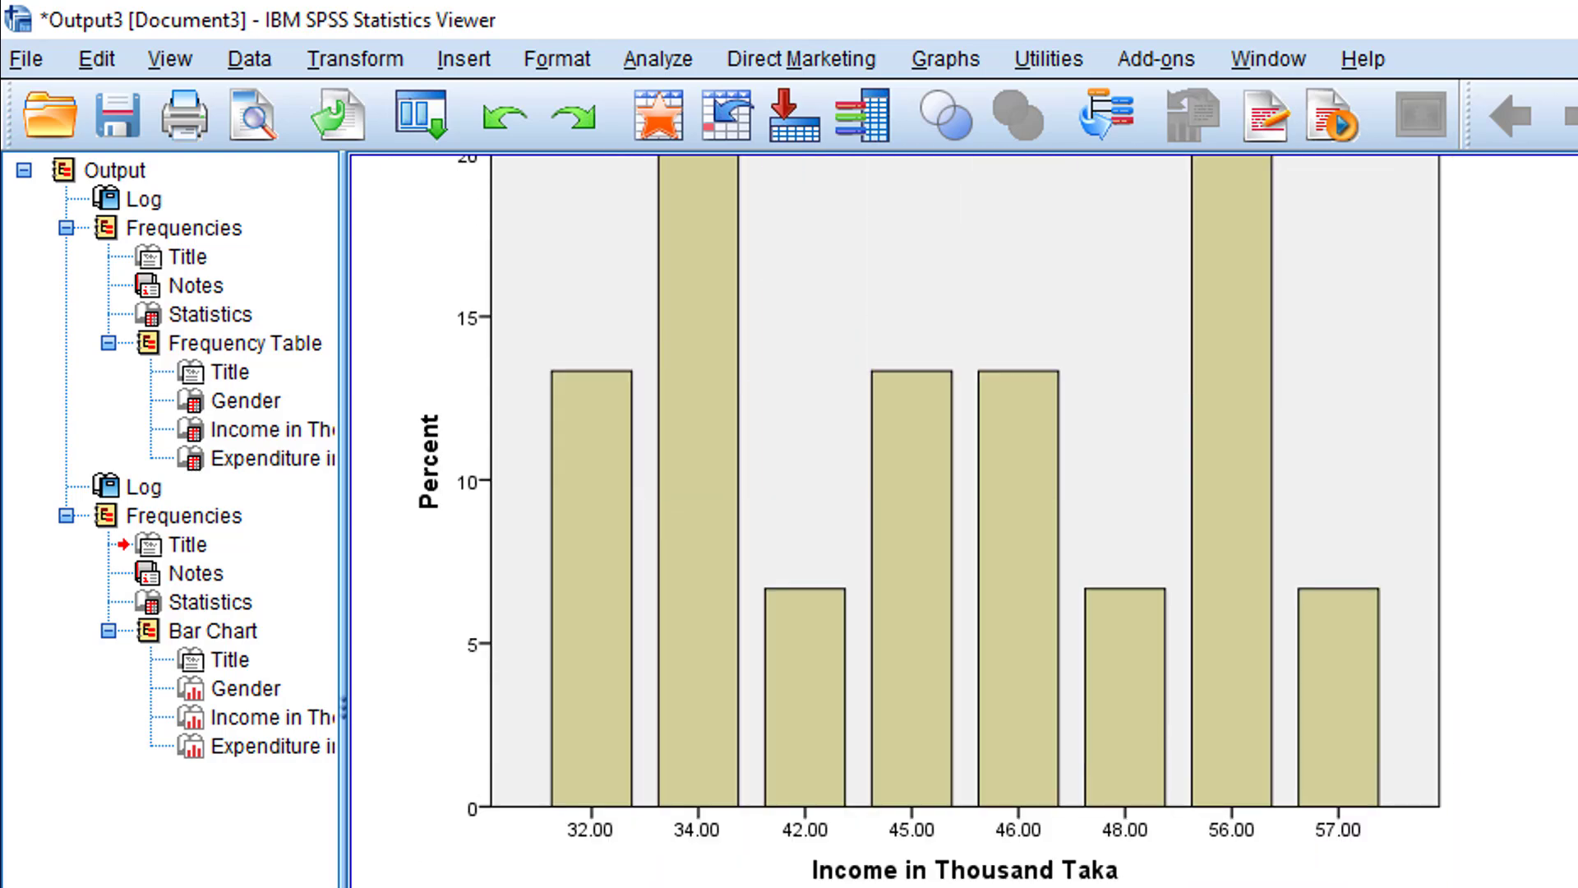
scroll(708, 781, "down", 7)
scroll(712, 781, "up", 15)
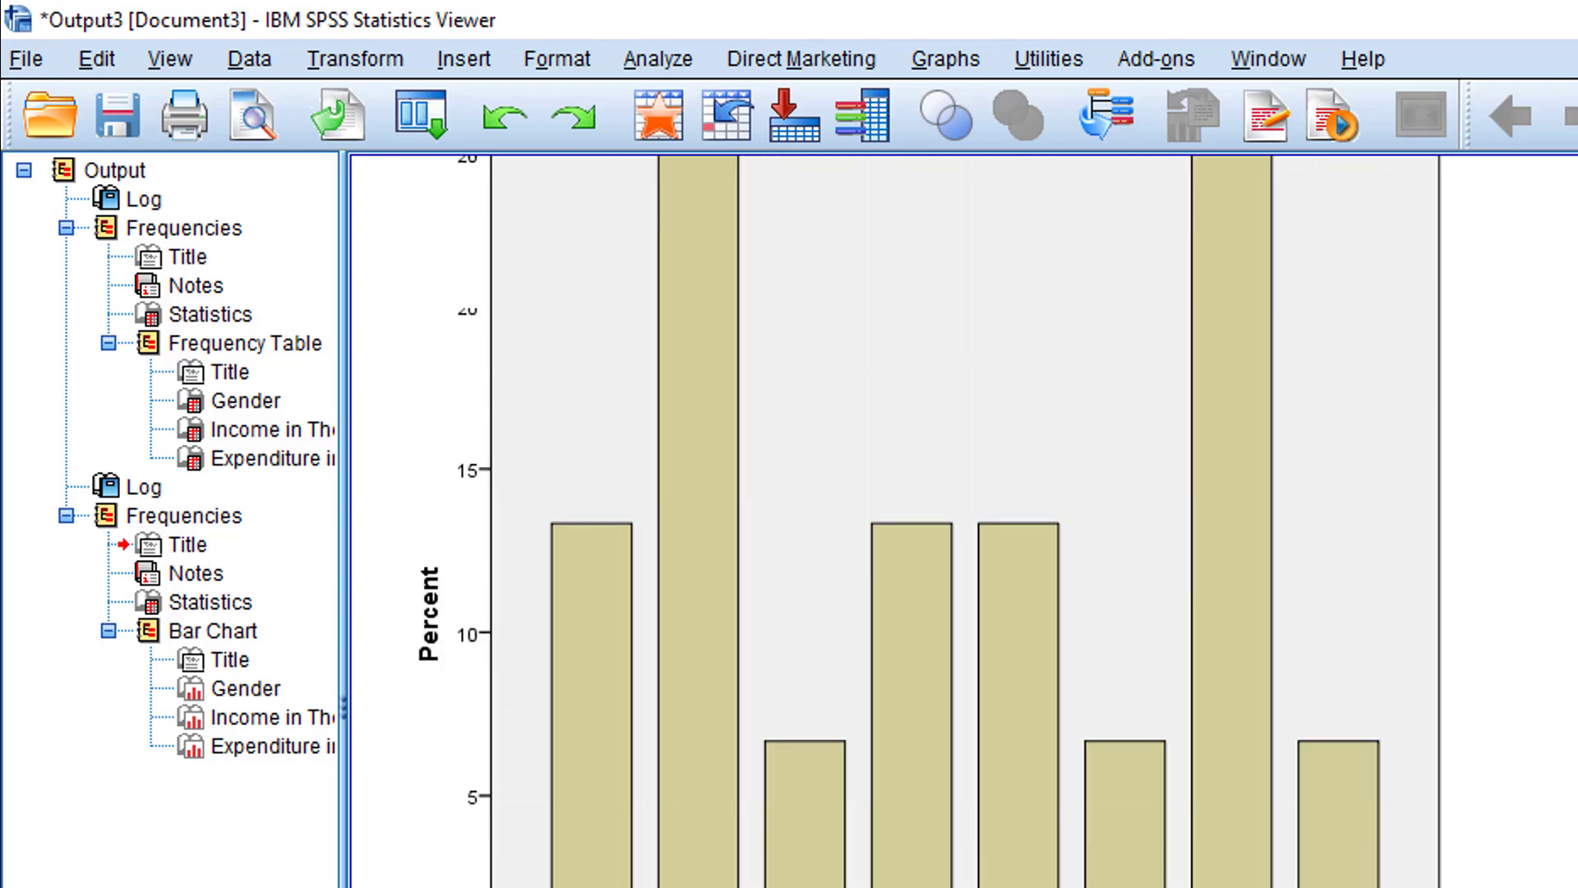
scroll(1550, 828, "down", 14)
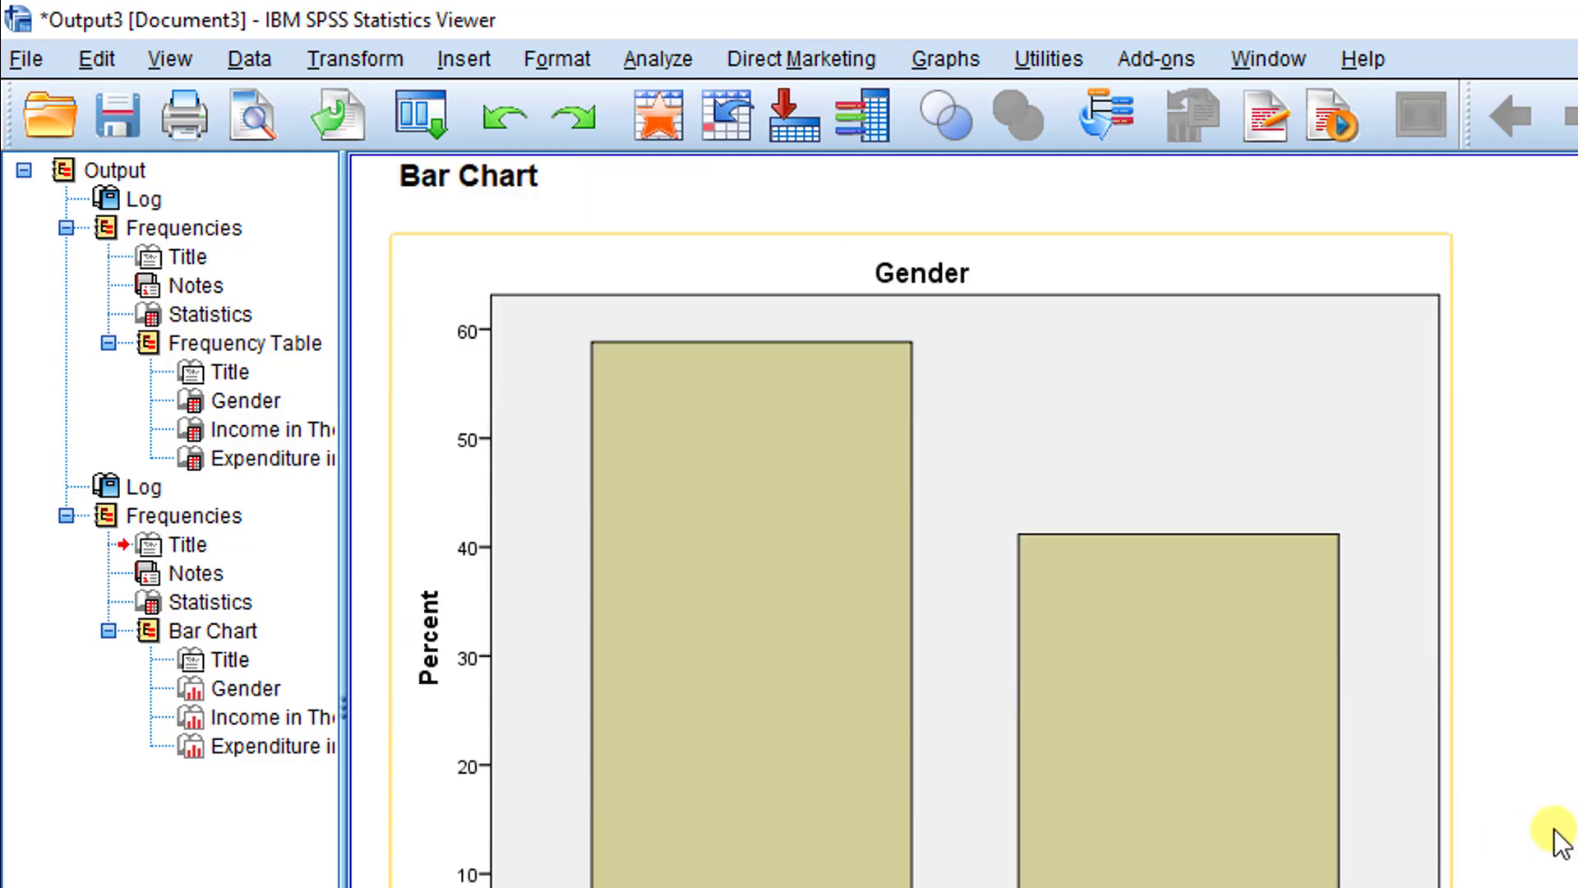
scroll(1405, 847, "up", 18)
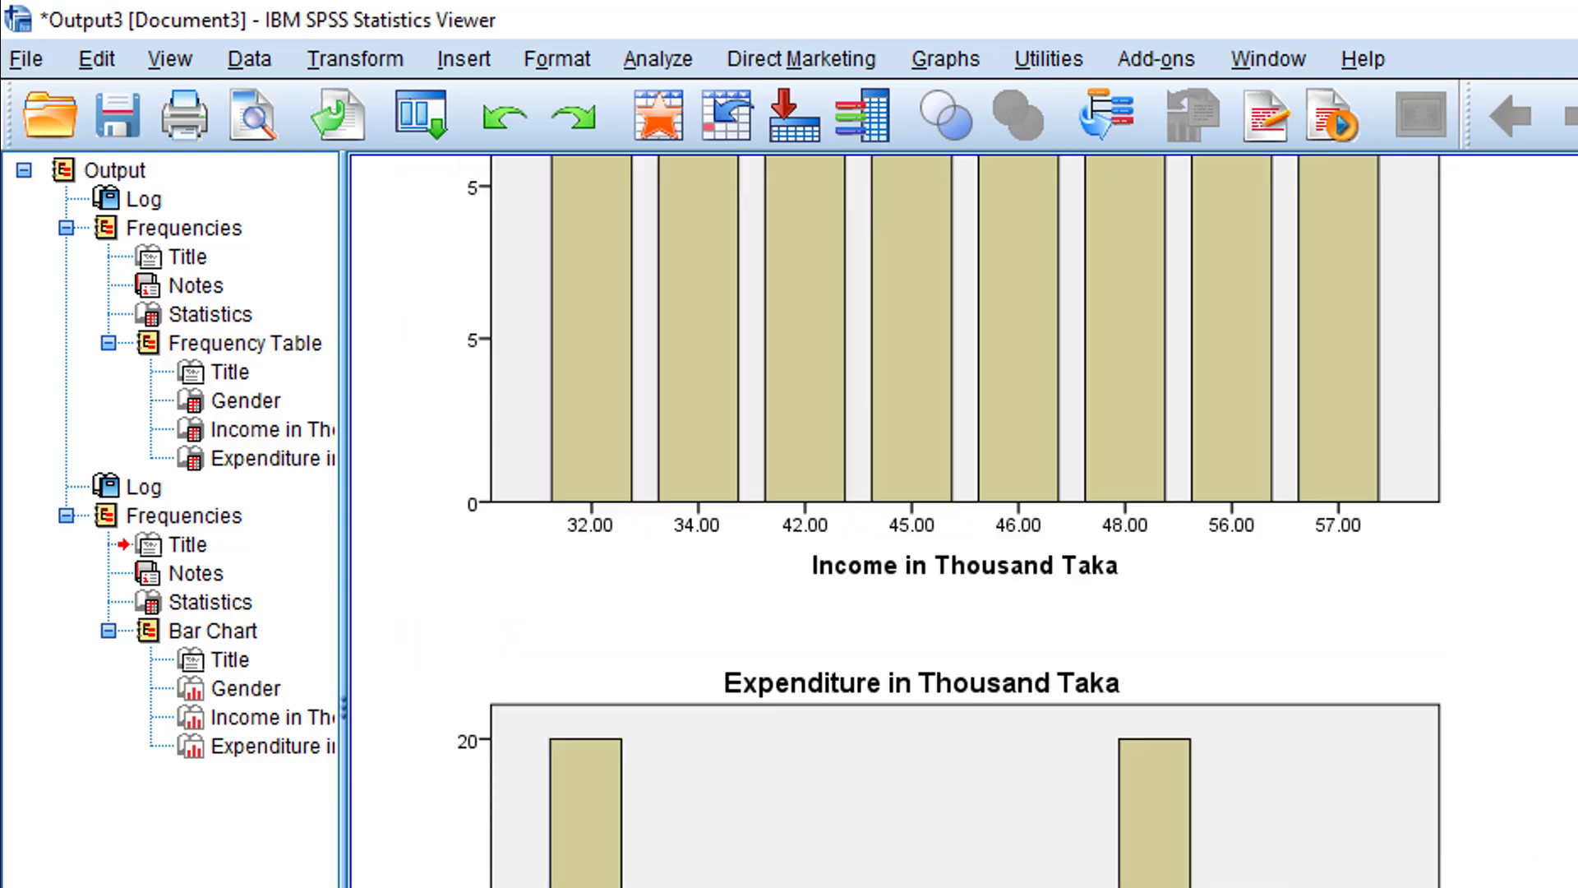
- Reopen the Frequencies analysis and change the chart type to histograms with the normal curve shown
scroll(1150, 835, "up", 6)
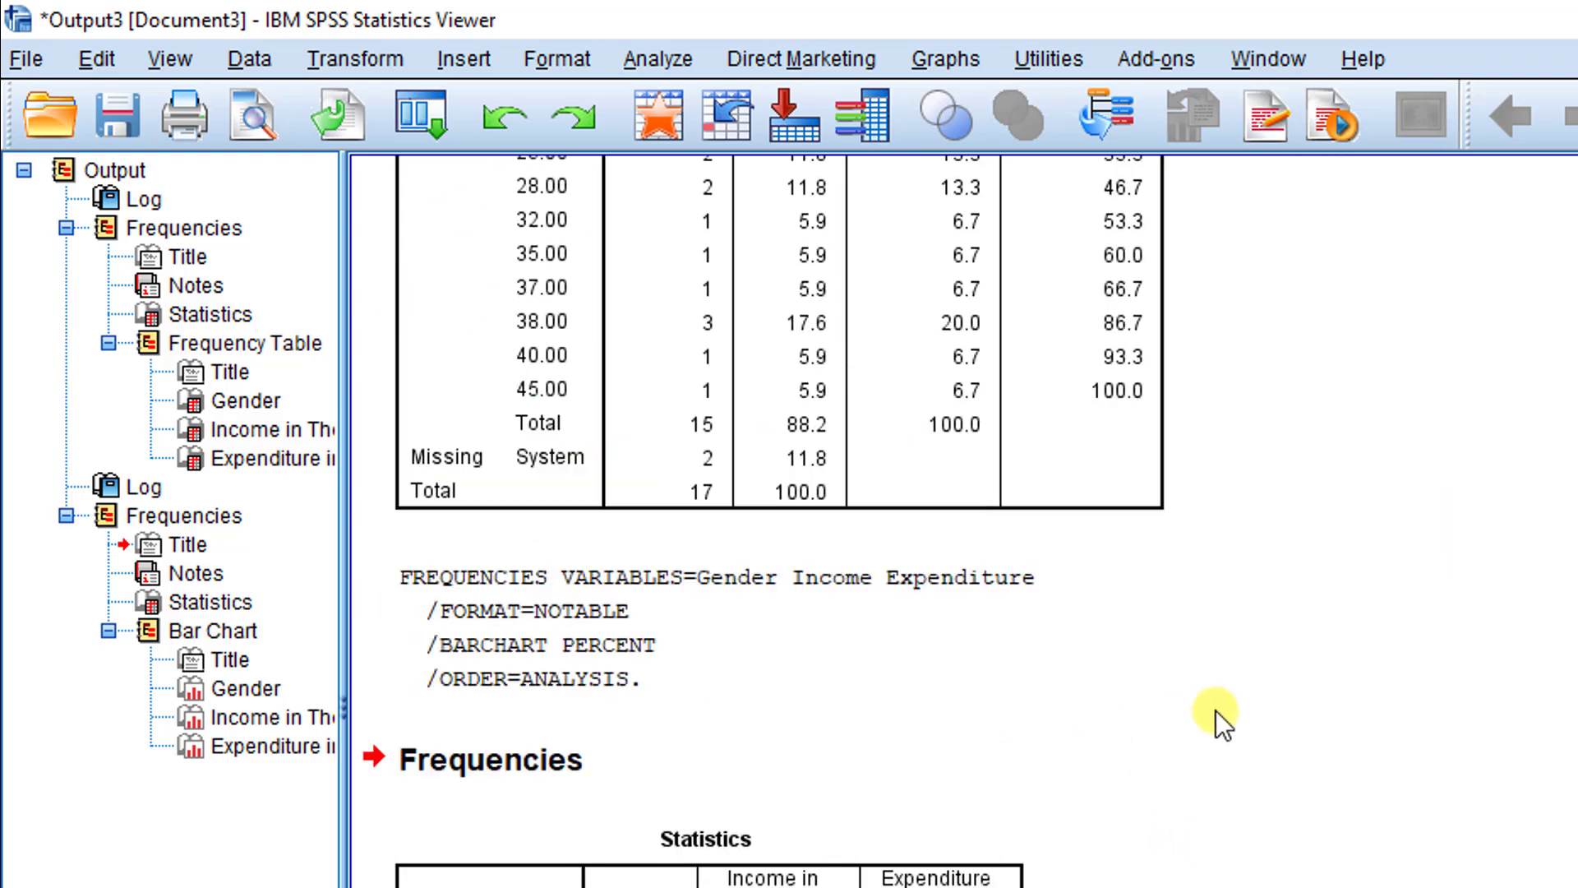
scroll(1550, 811, "down", 14)
scroll(1550, 831, "down", 10)
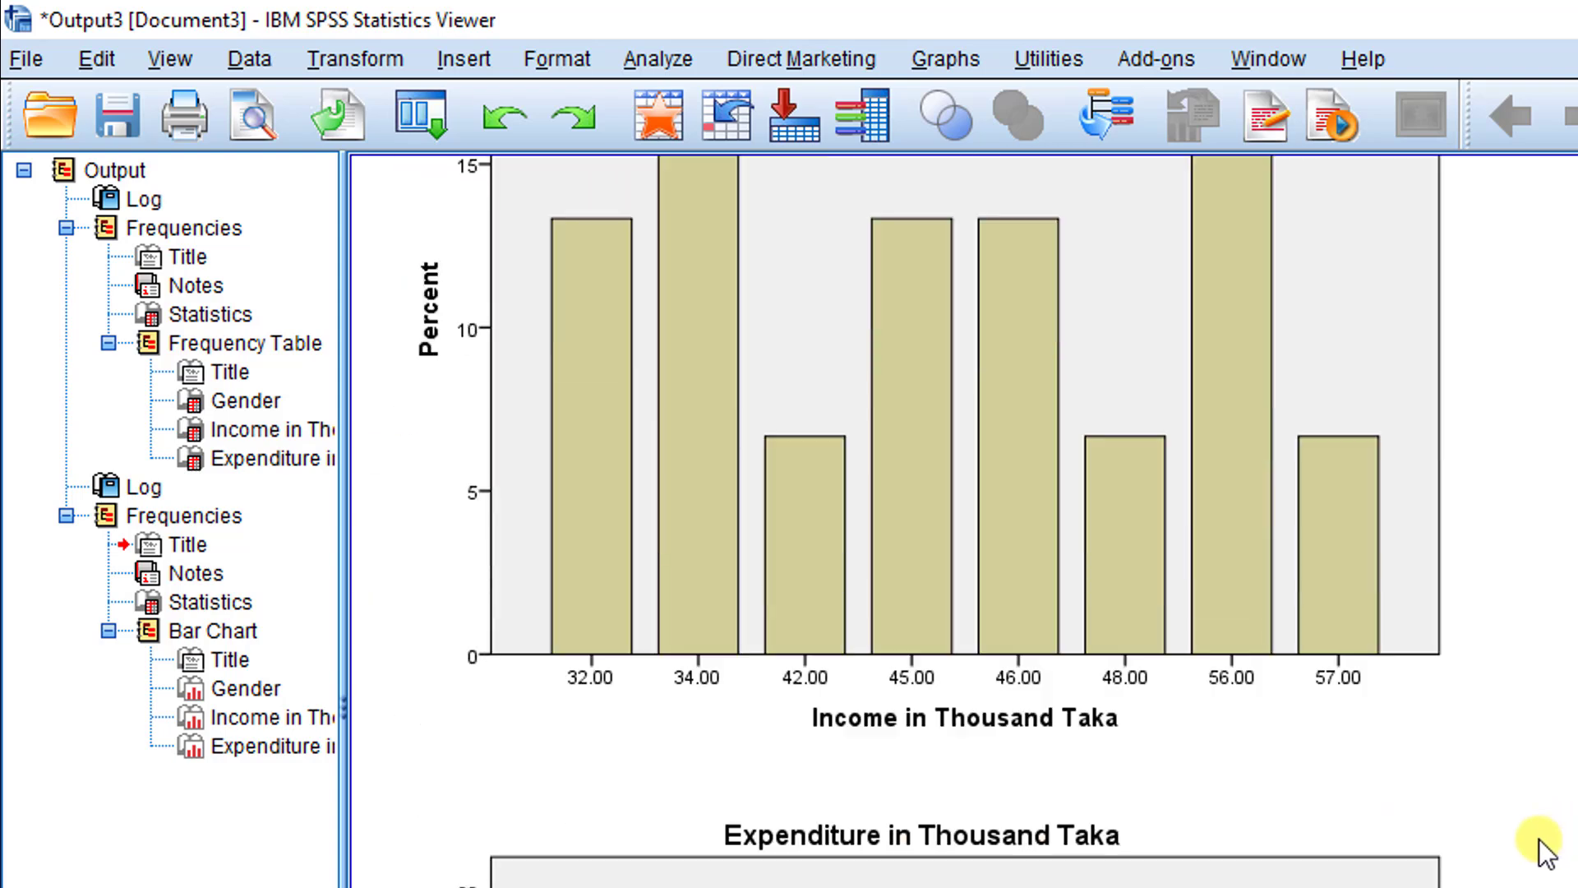
left_click(1189, 867)
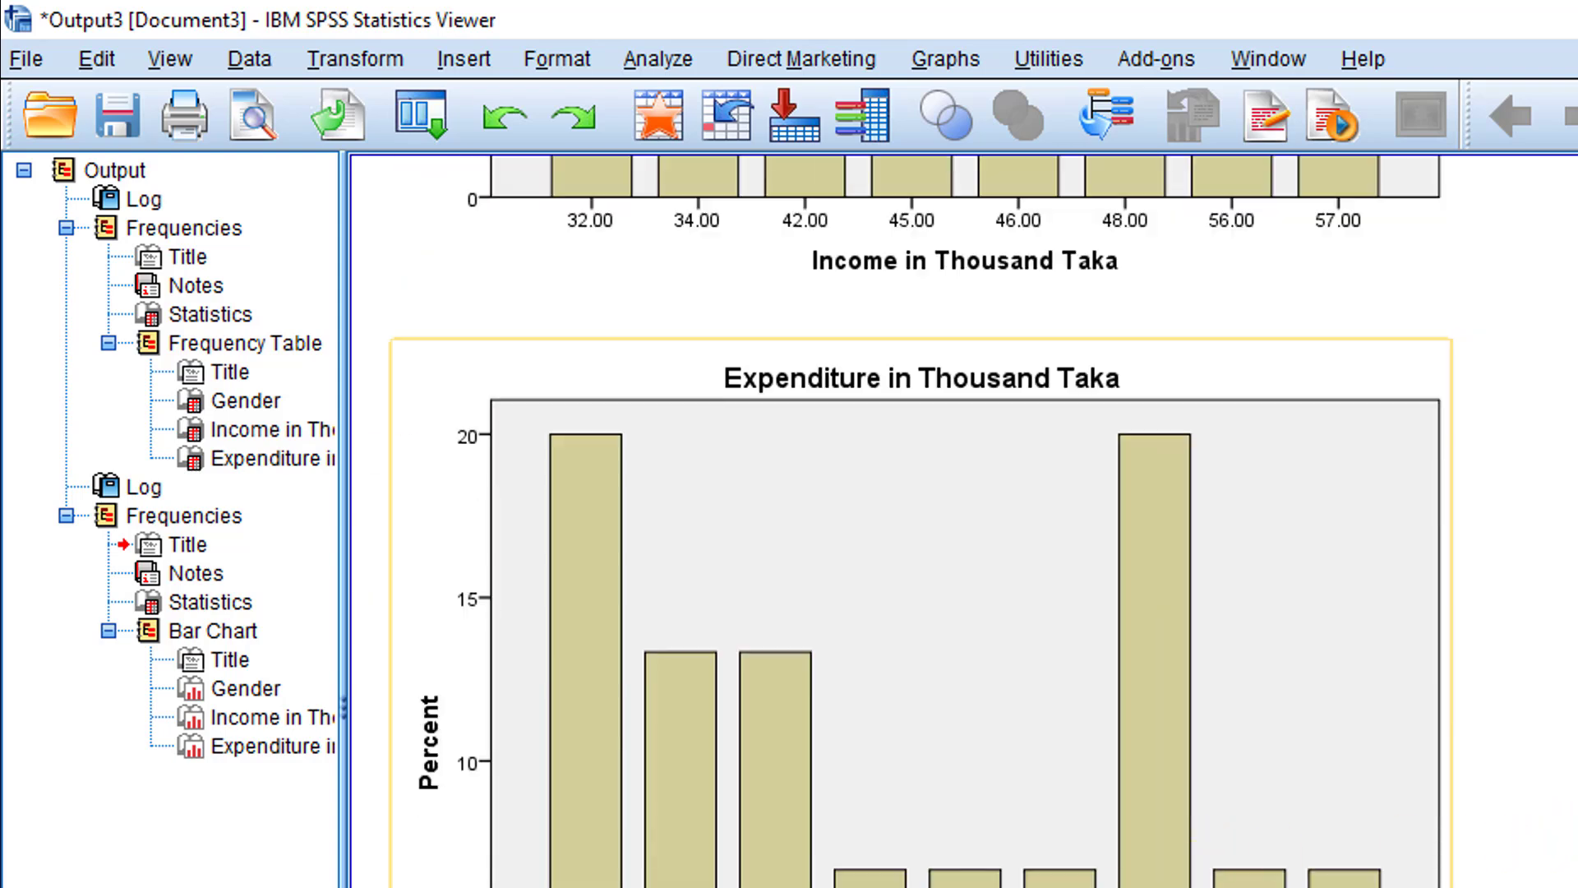
left_click(774, 316)
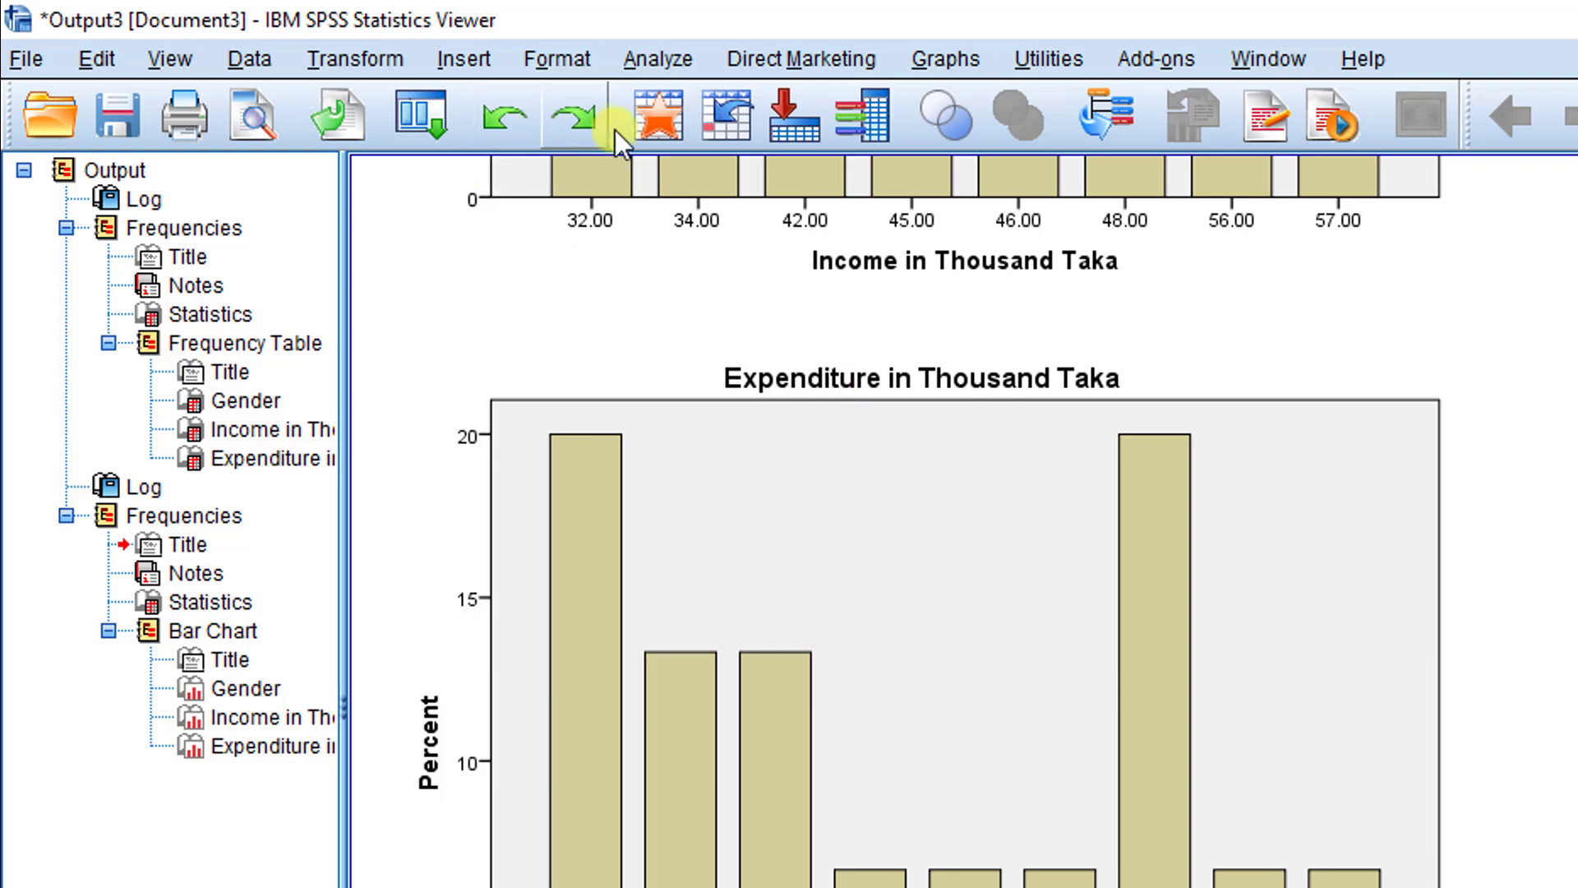
left_click(659, 57)
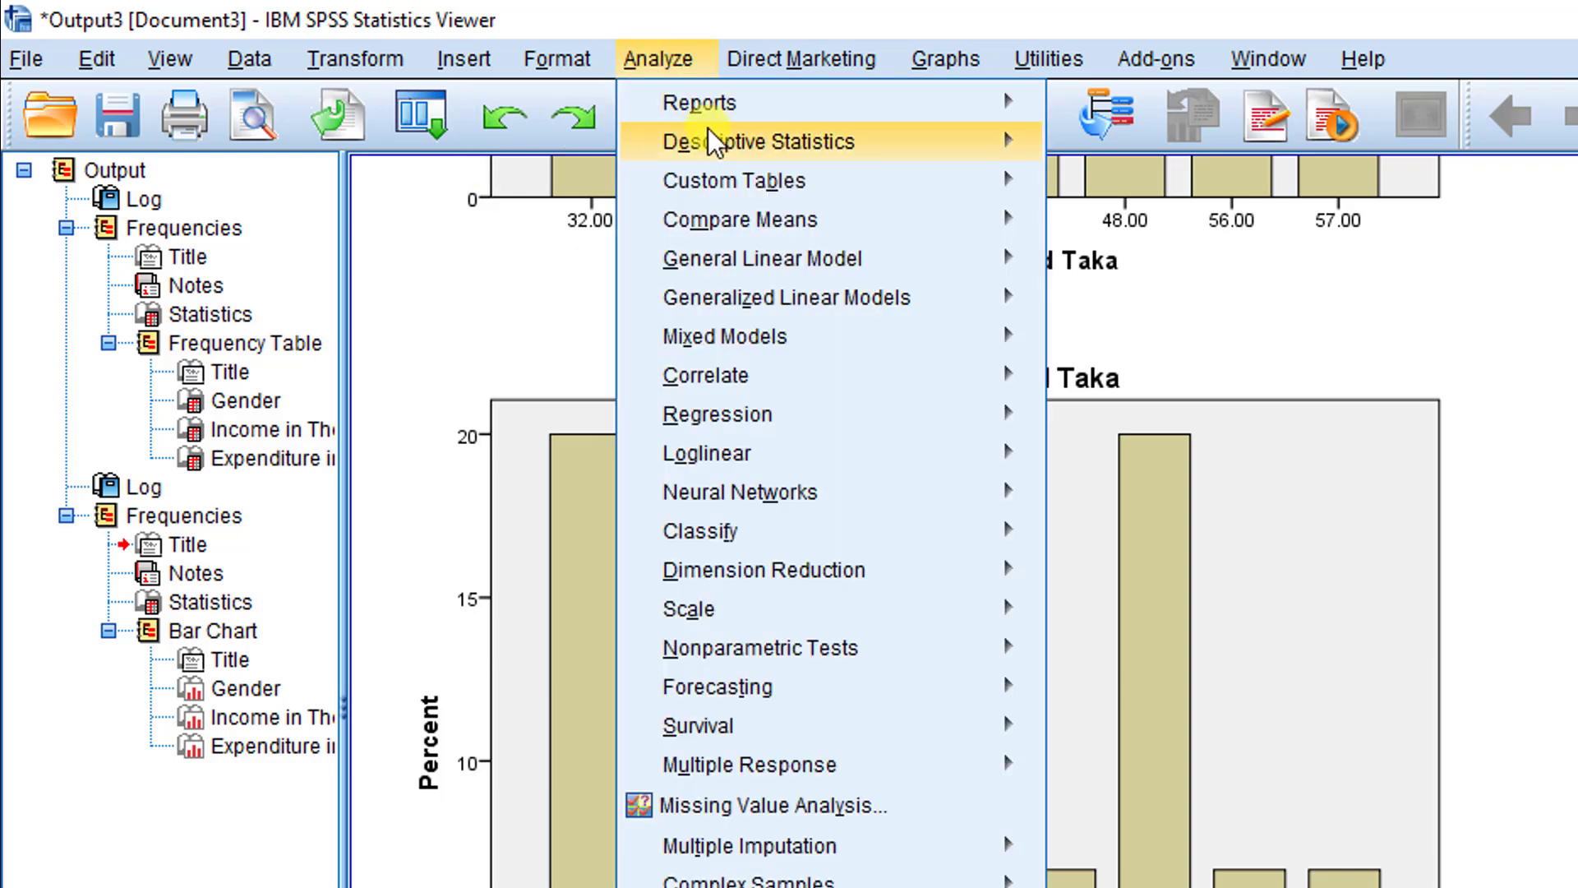
mouse_move(874, 141)
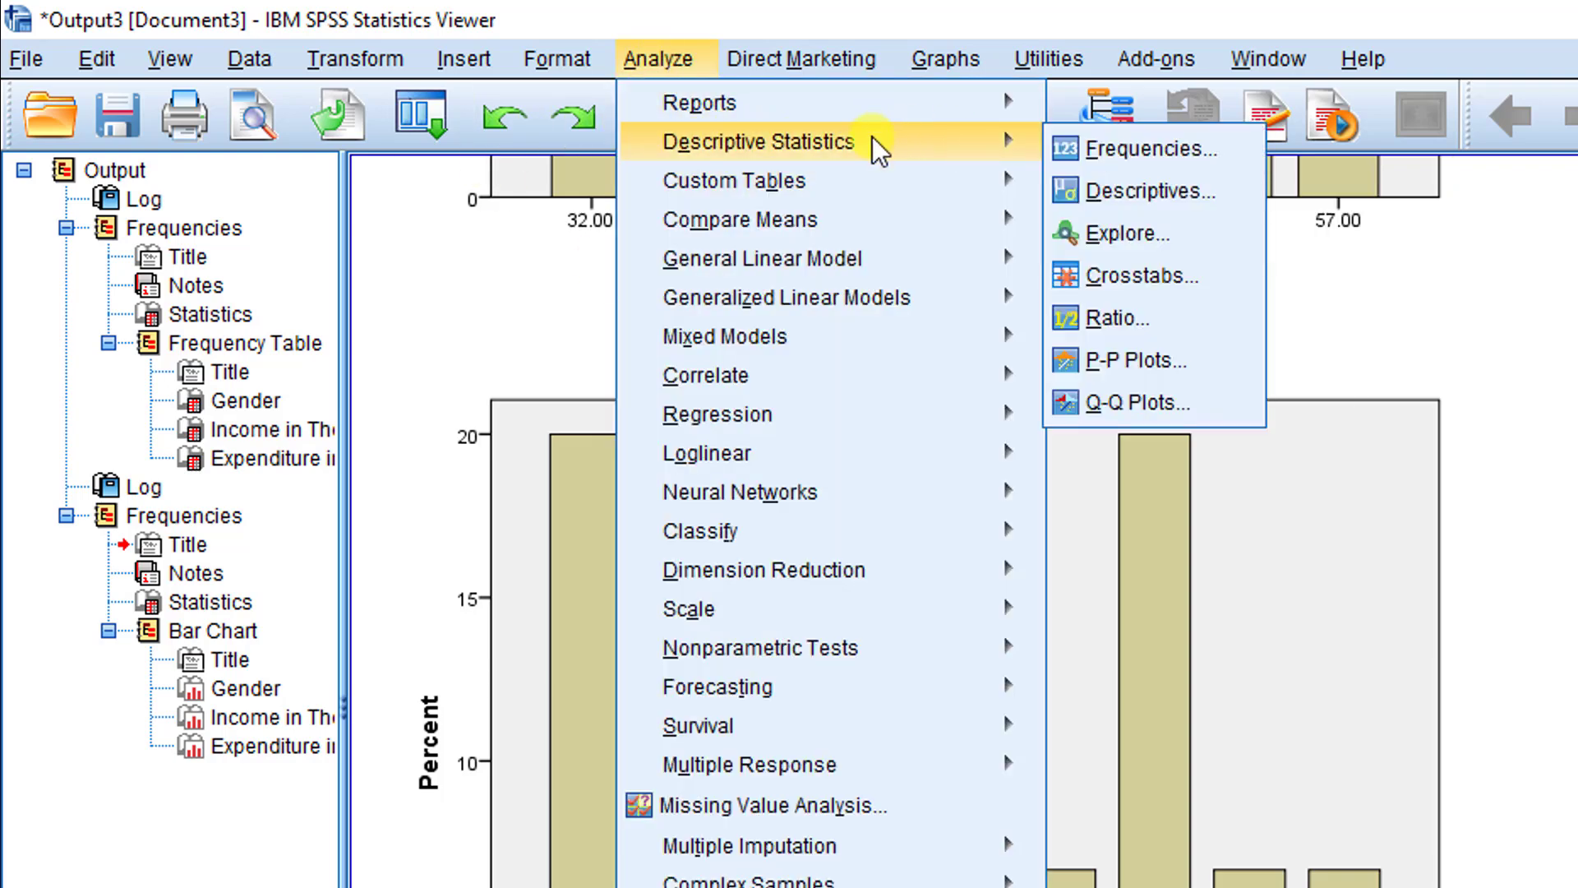
left_click(1144, 154)
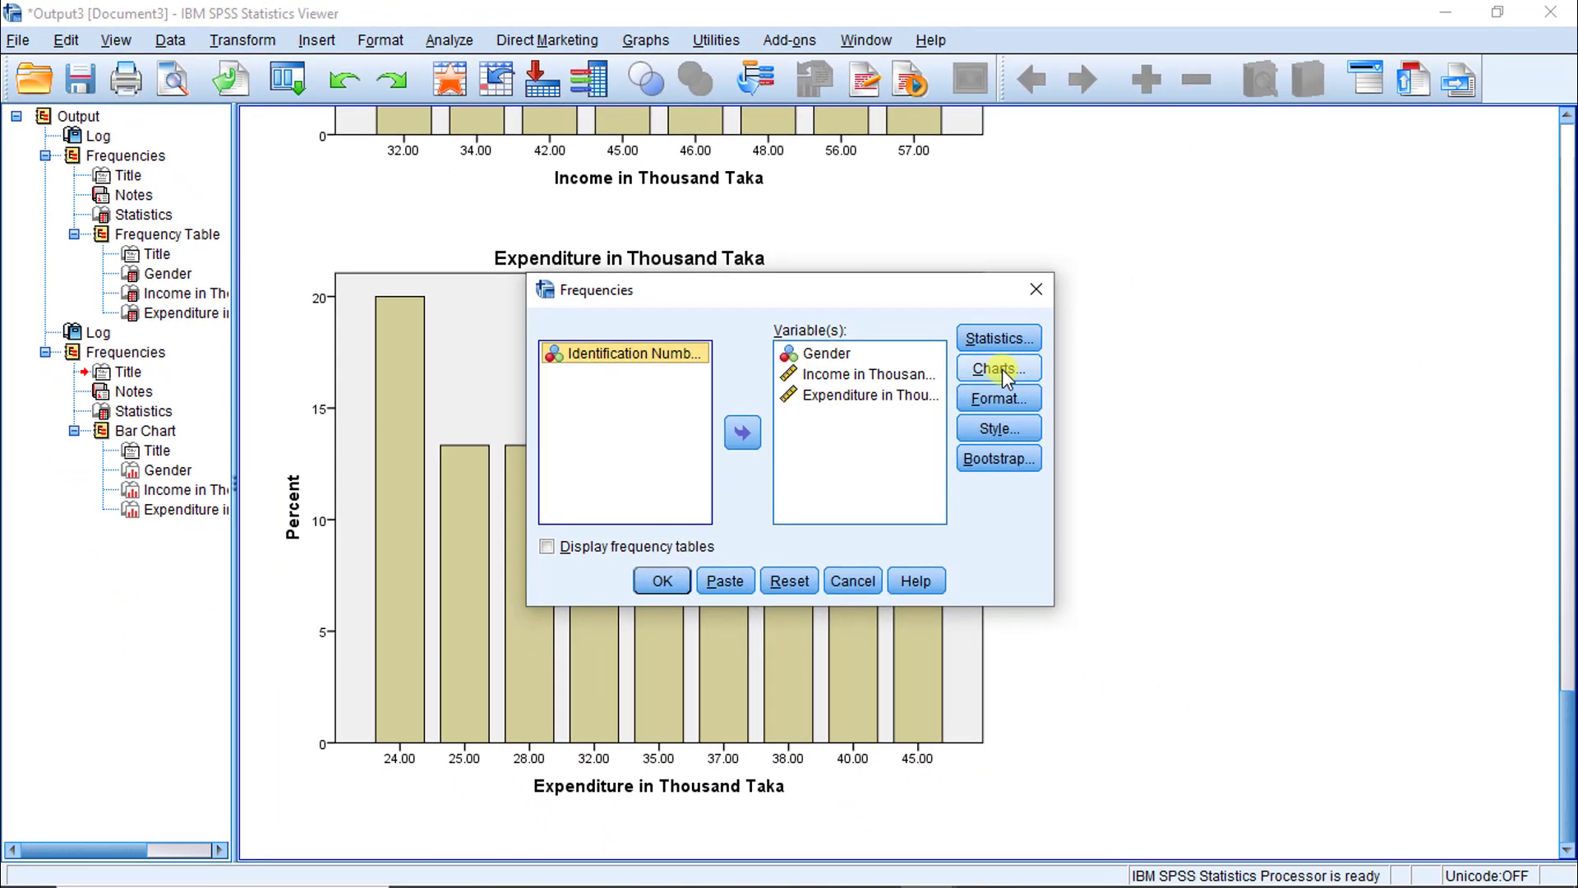
left_click(1452, 534)
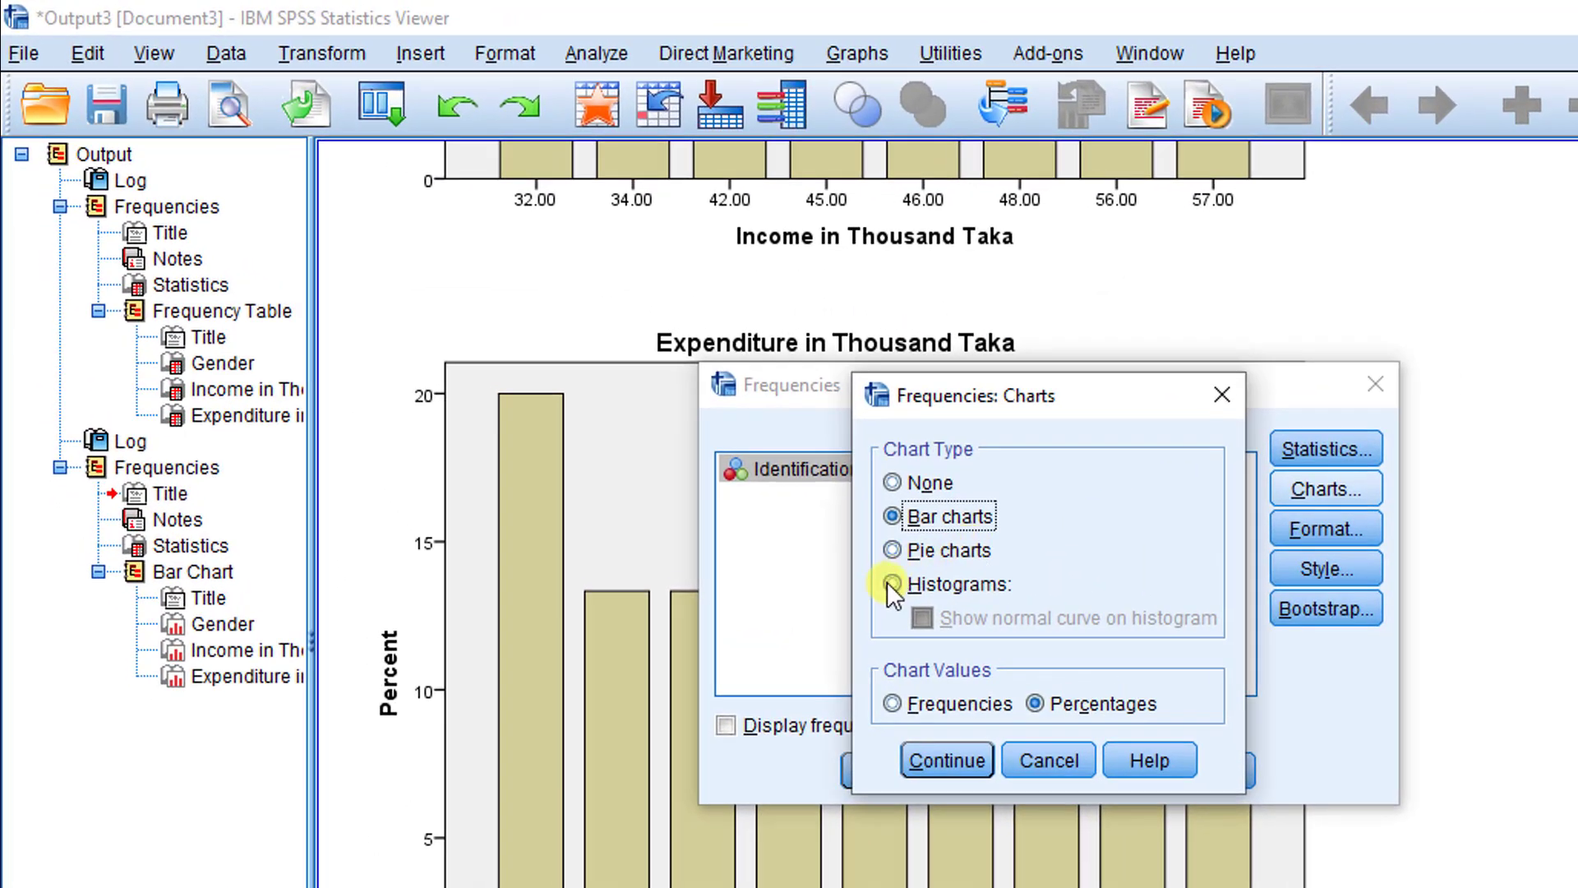
left_click(793, 520)
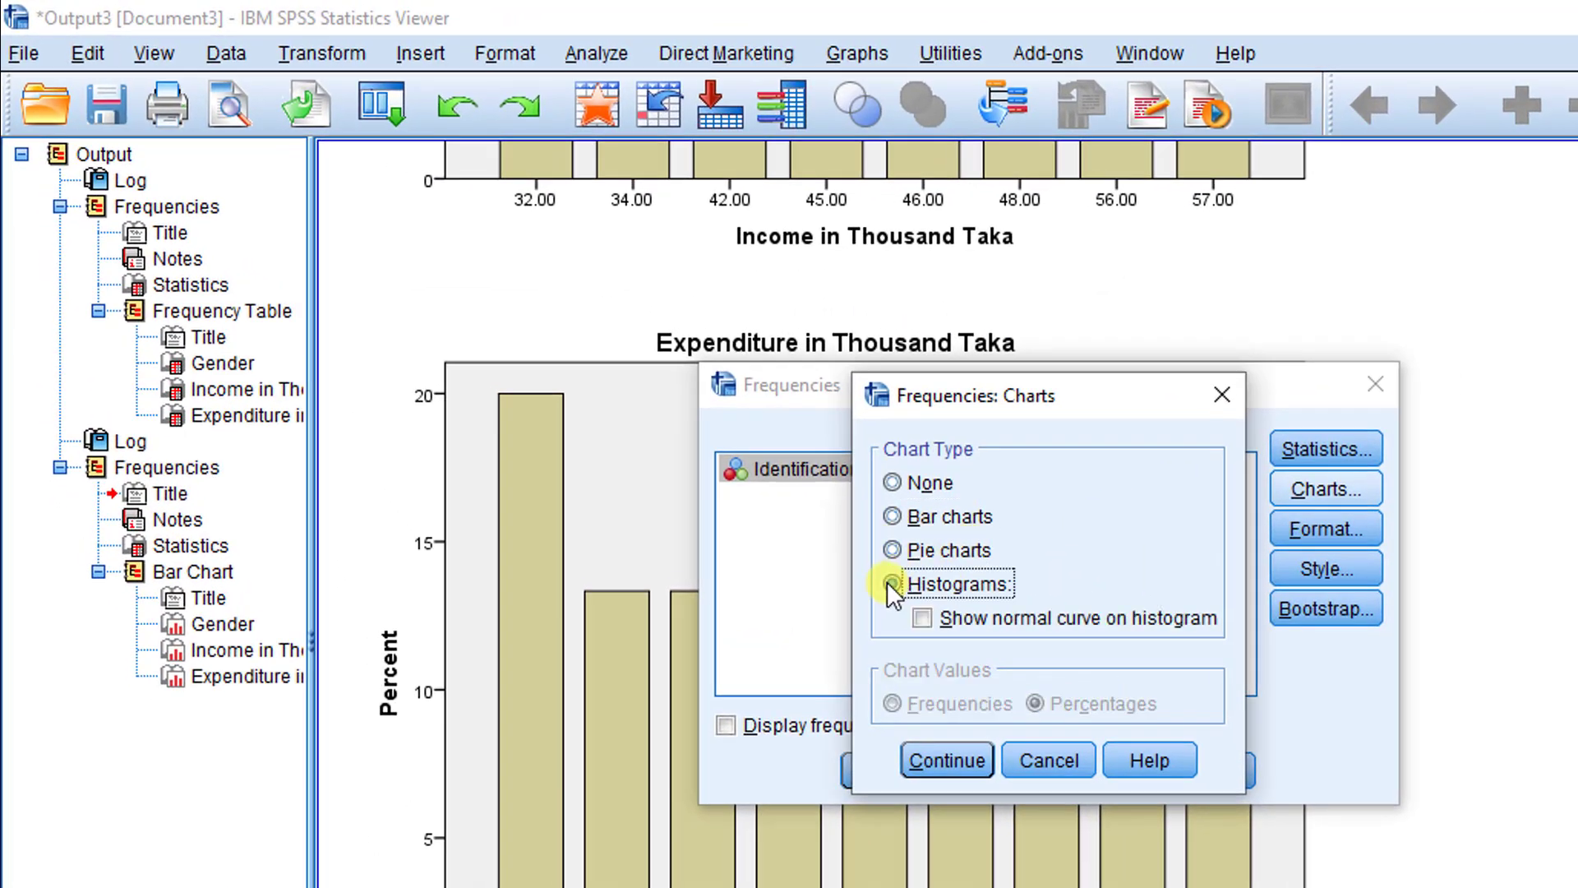
left_click(985, 622)
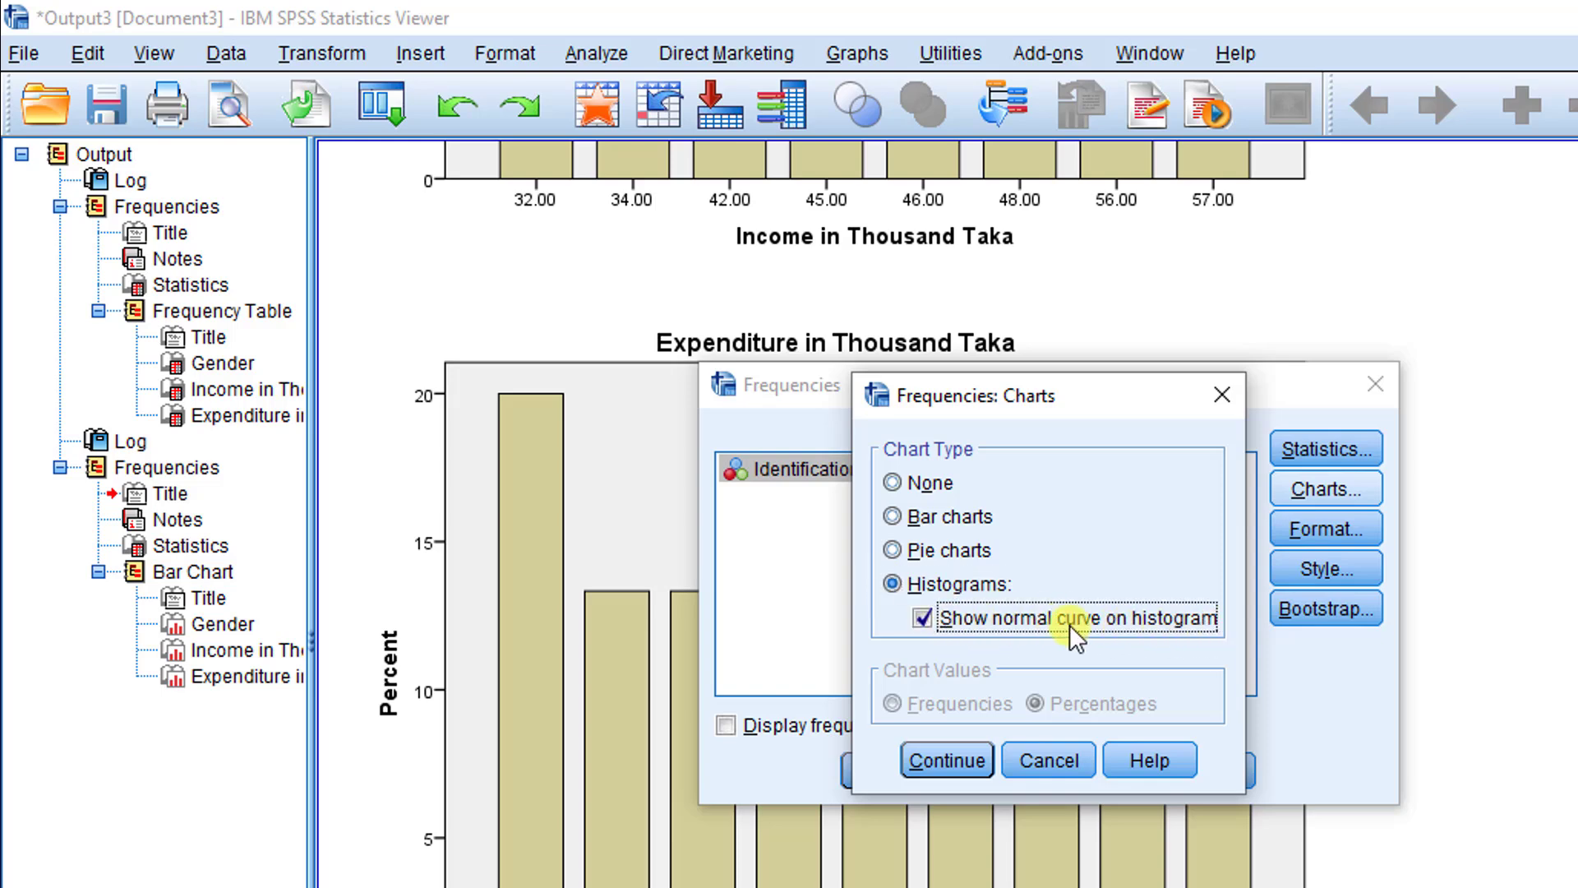
left_click(949, 764)
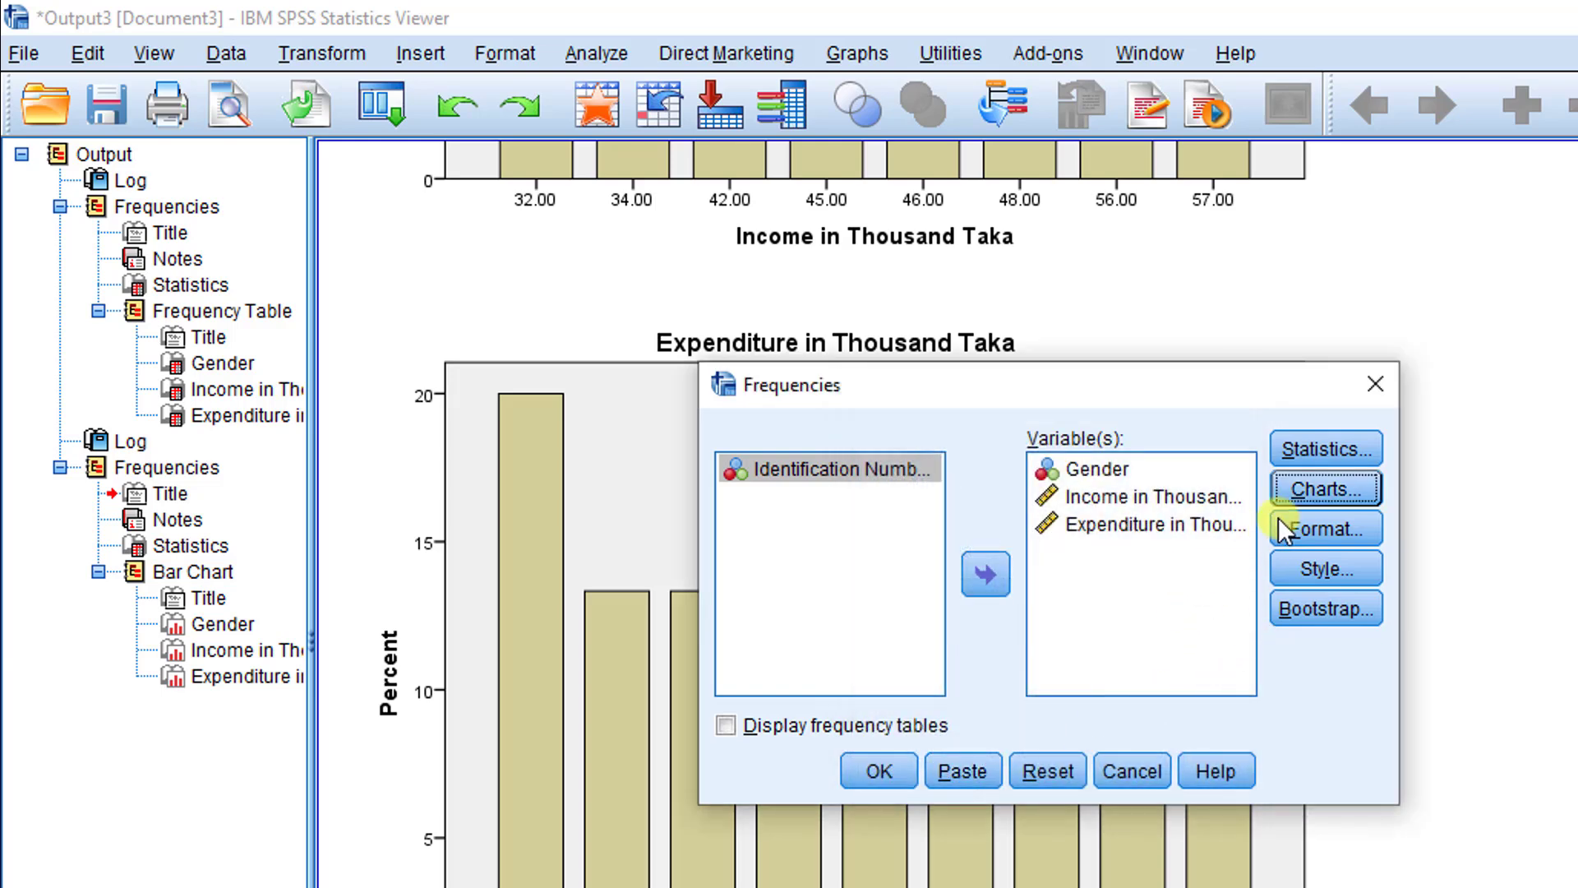
- Request the mean, sum, standard deviation, minimum, maximum and S.E. mean statistics, and run the Frequencies analysis
left_click(1327, 449)
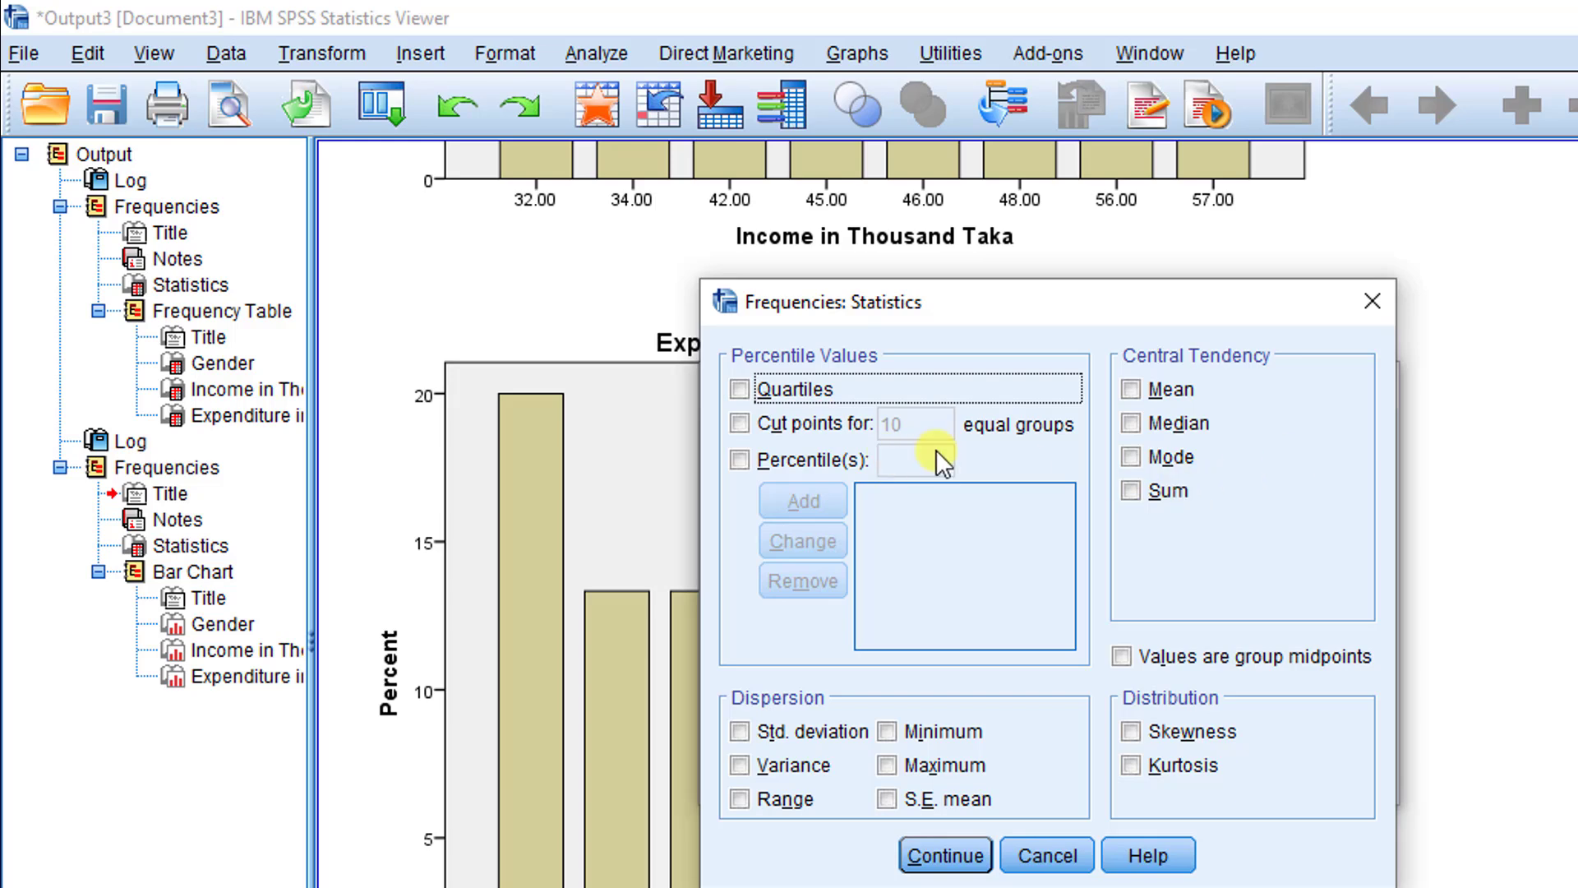
left_click(1132, 386)
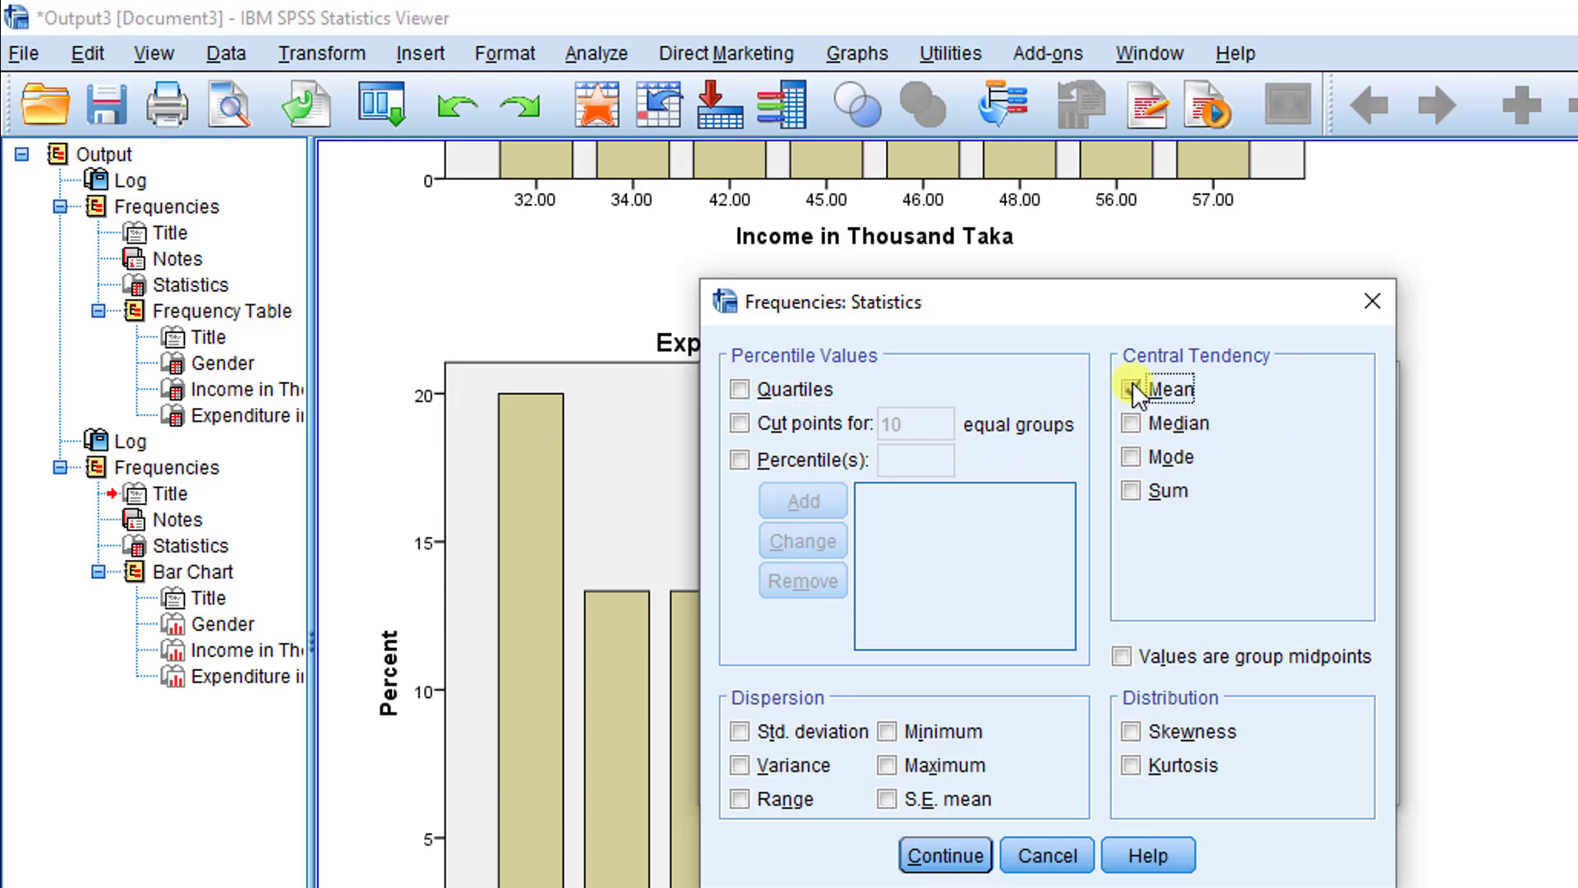
left_click(1132, 490)
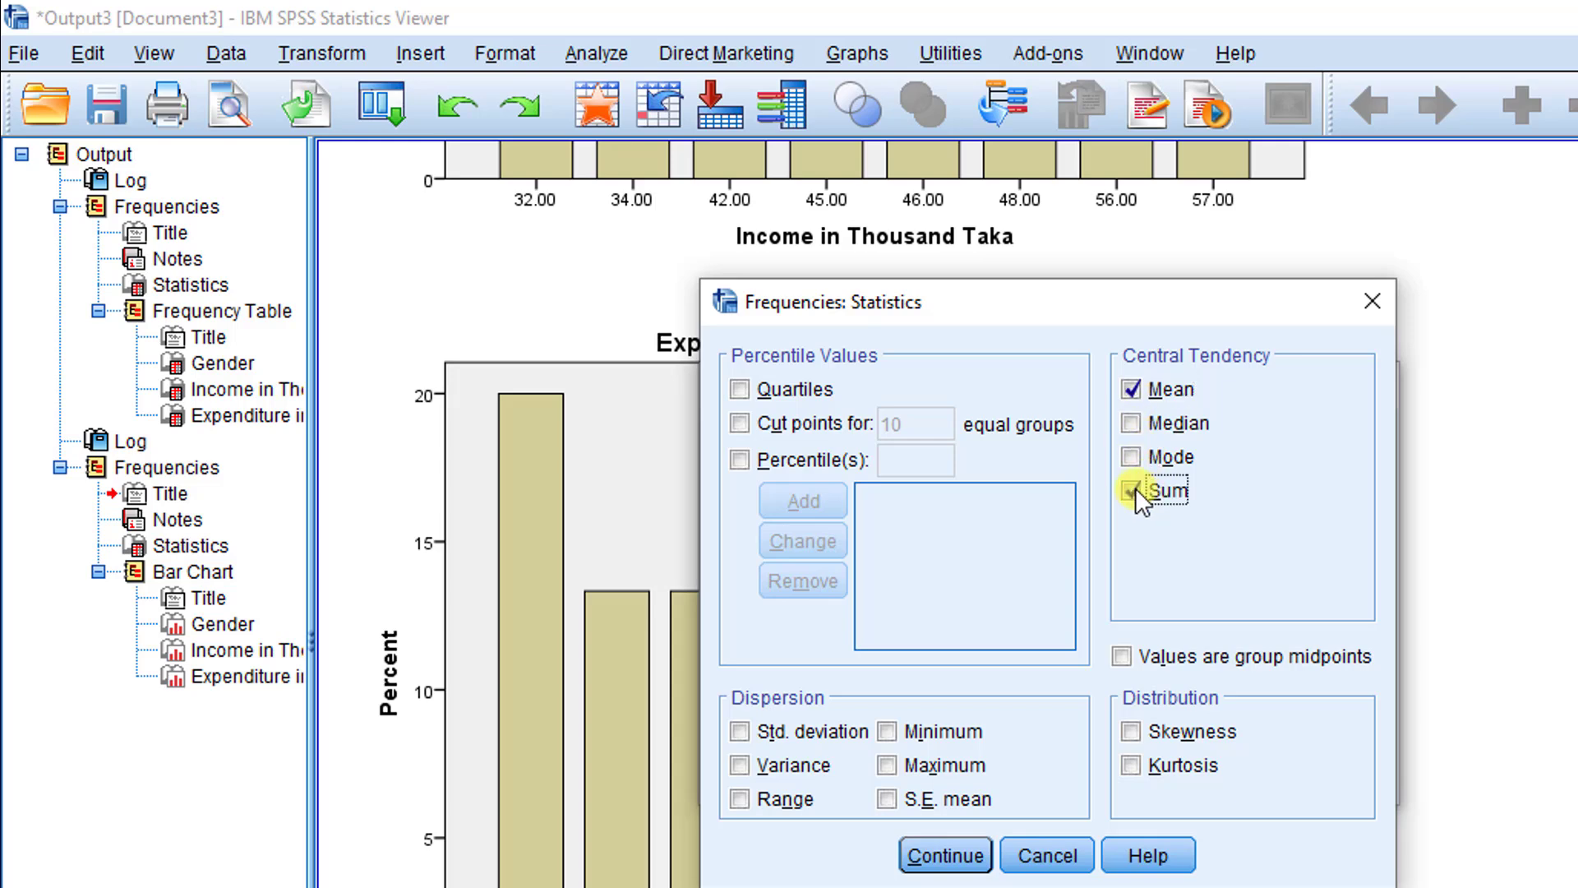
left_click(758, 730)
left_click(906, 728)
left_click(893, 767)
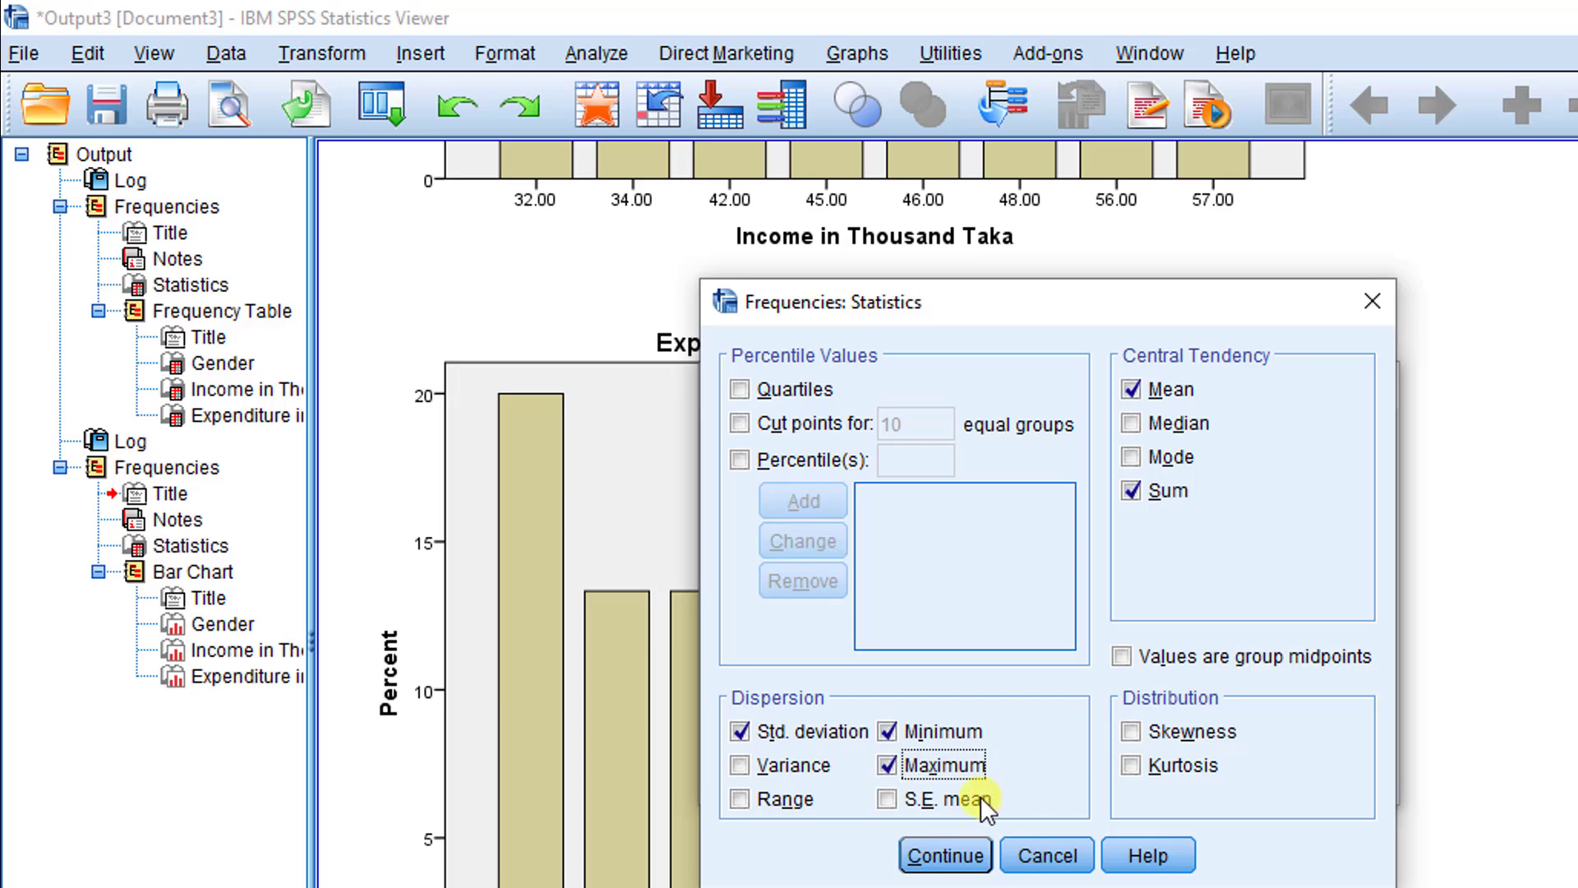
left_click(883, 794)
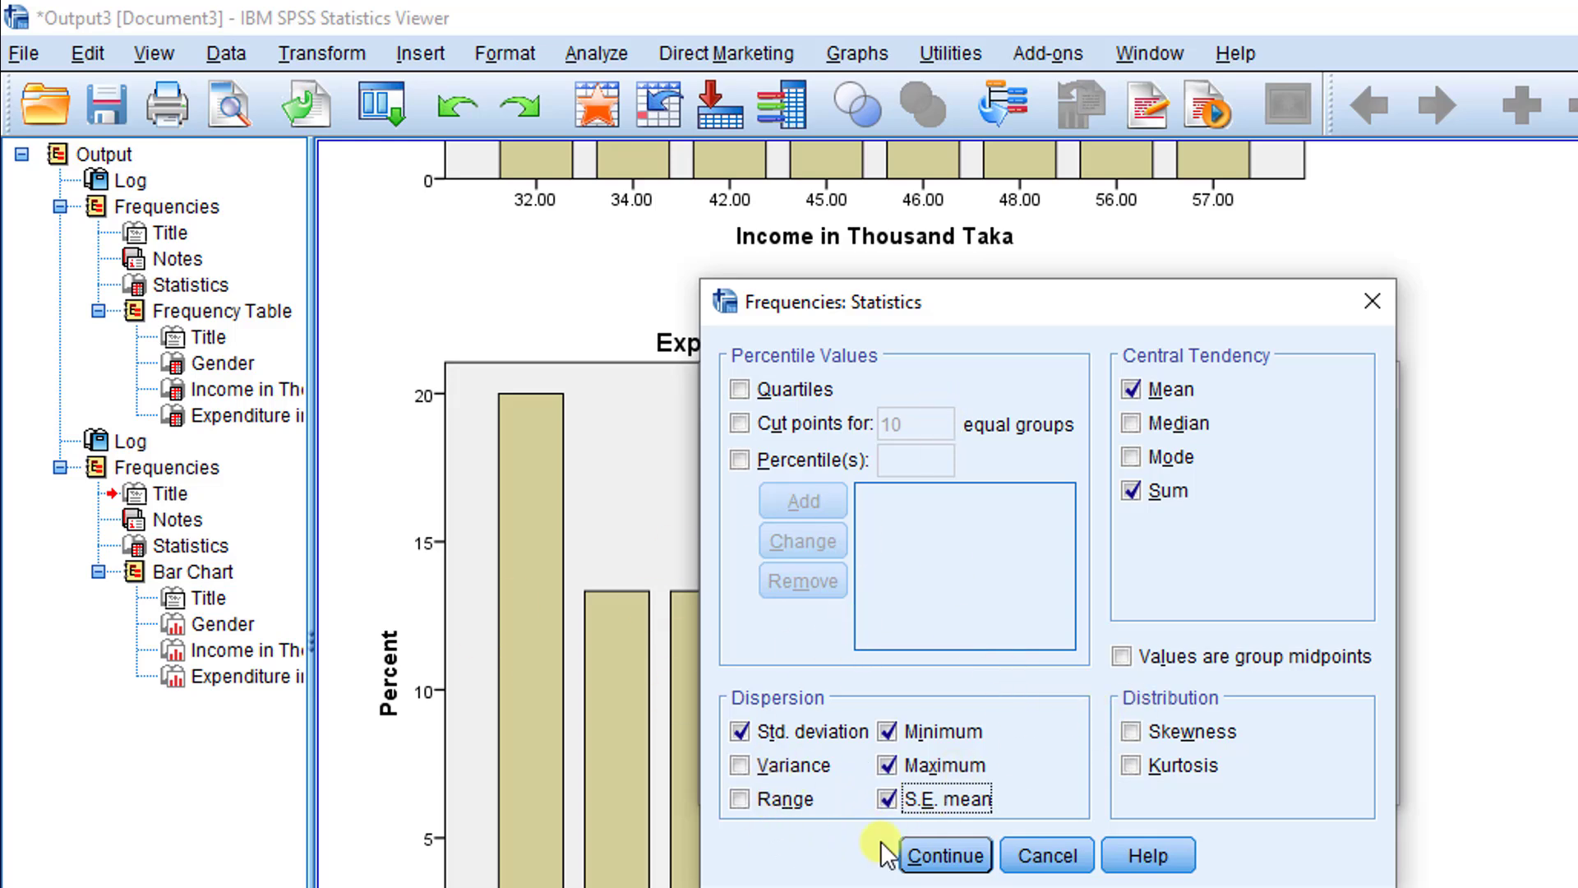
left_click(944, 858)
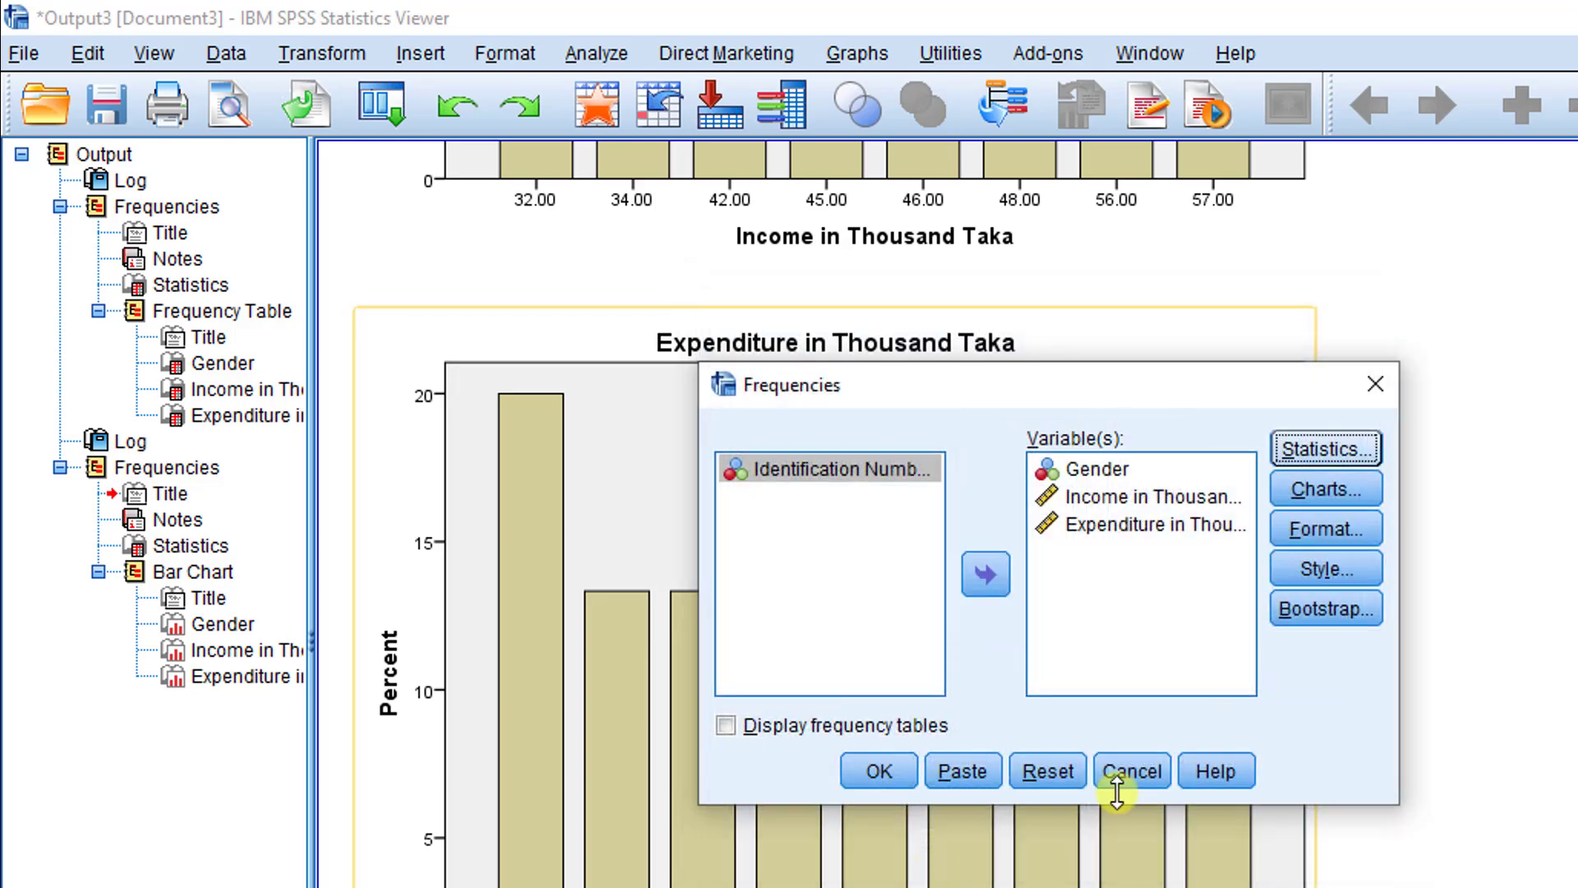
left_click(878, 770)
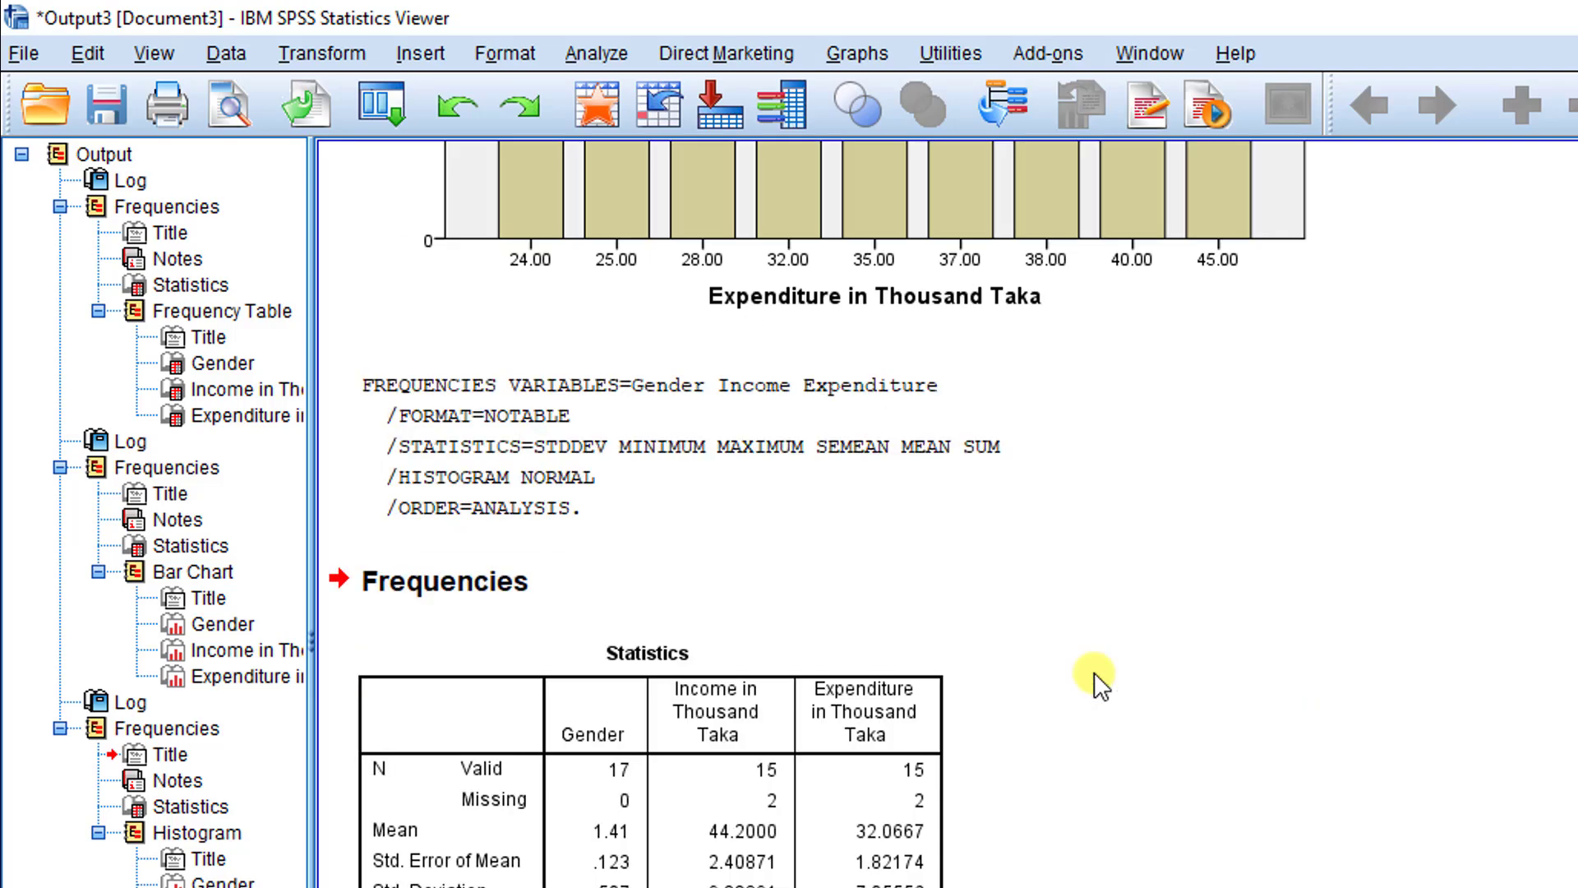
- Return to the SPSS output from the web browser and examine the descriptive statistics for Gender, Income and Expenditure in the new Statistics table
scroll(846, 722, "down", 3)
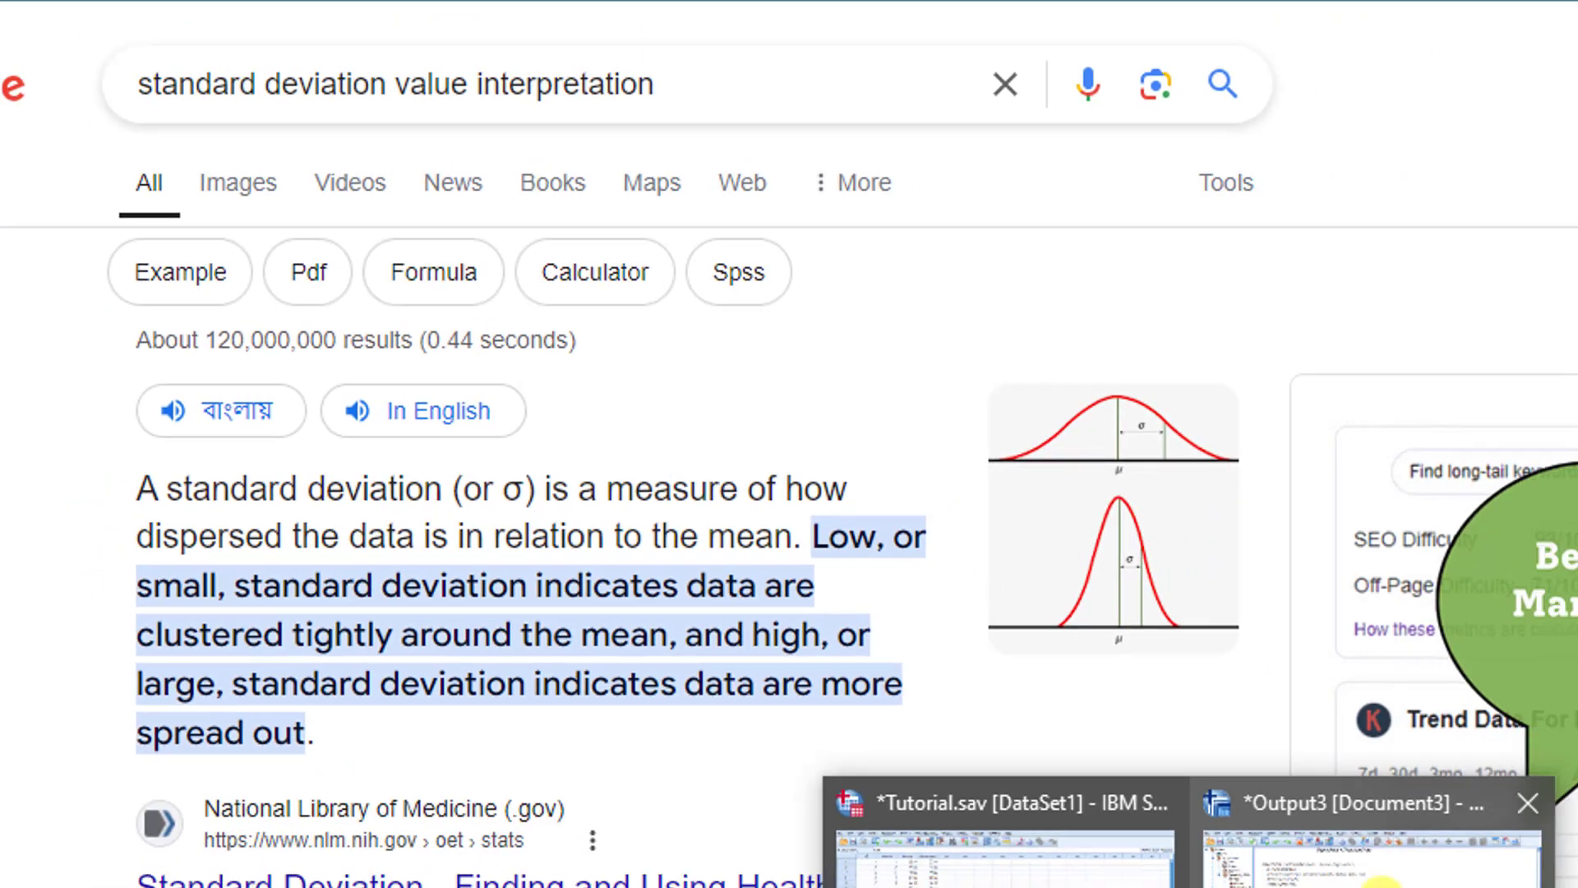
left_click(1365, 822)
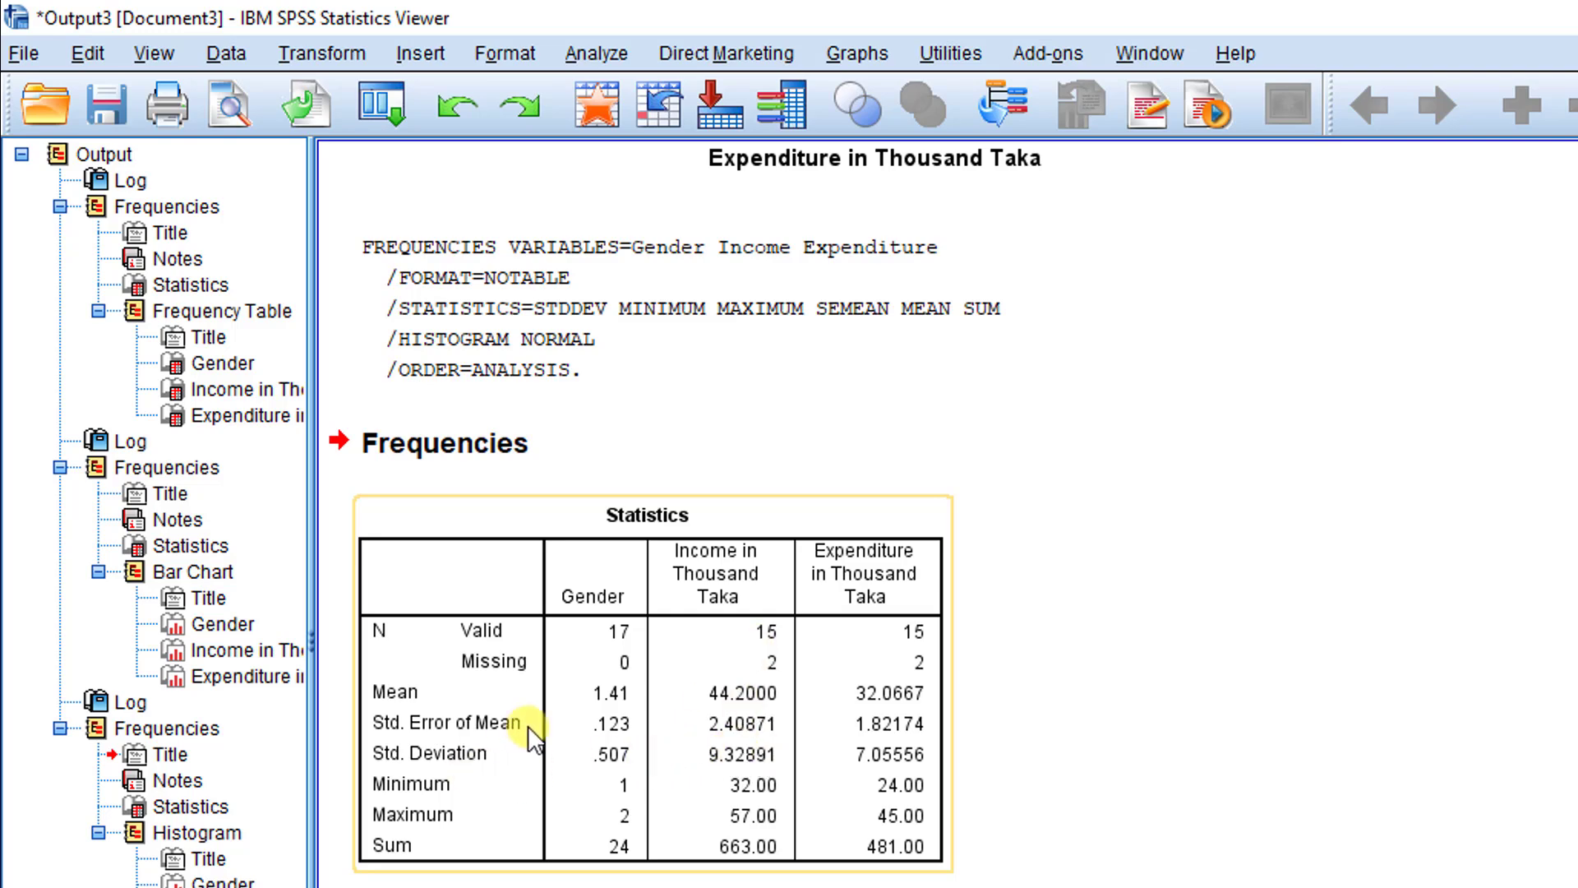
scroll(791, 758, "down", 3)
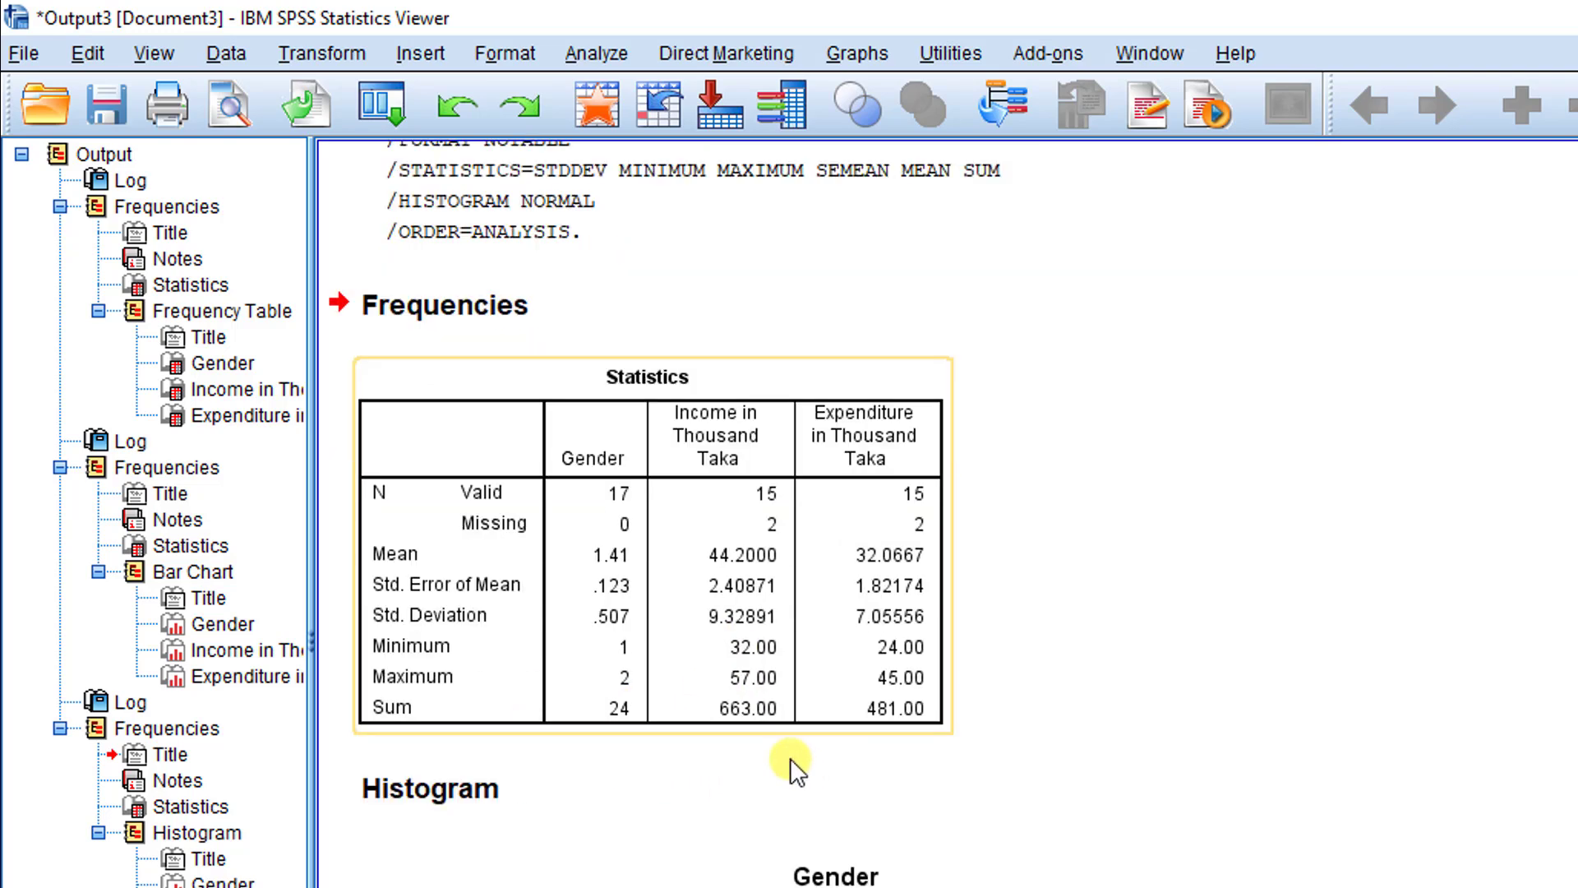
scroll(850, 648, "down", 6)
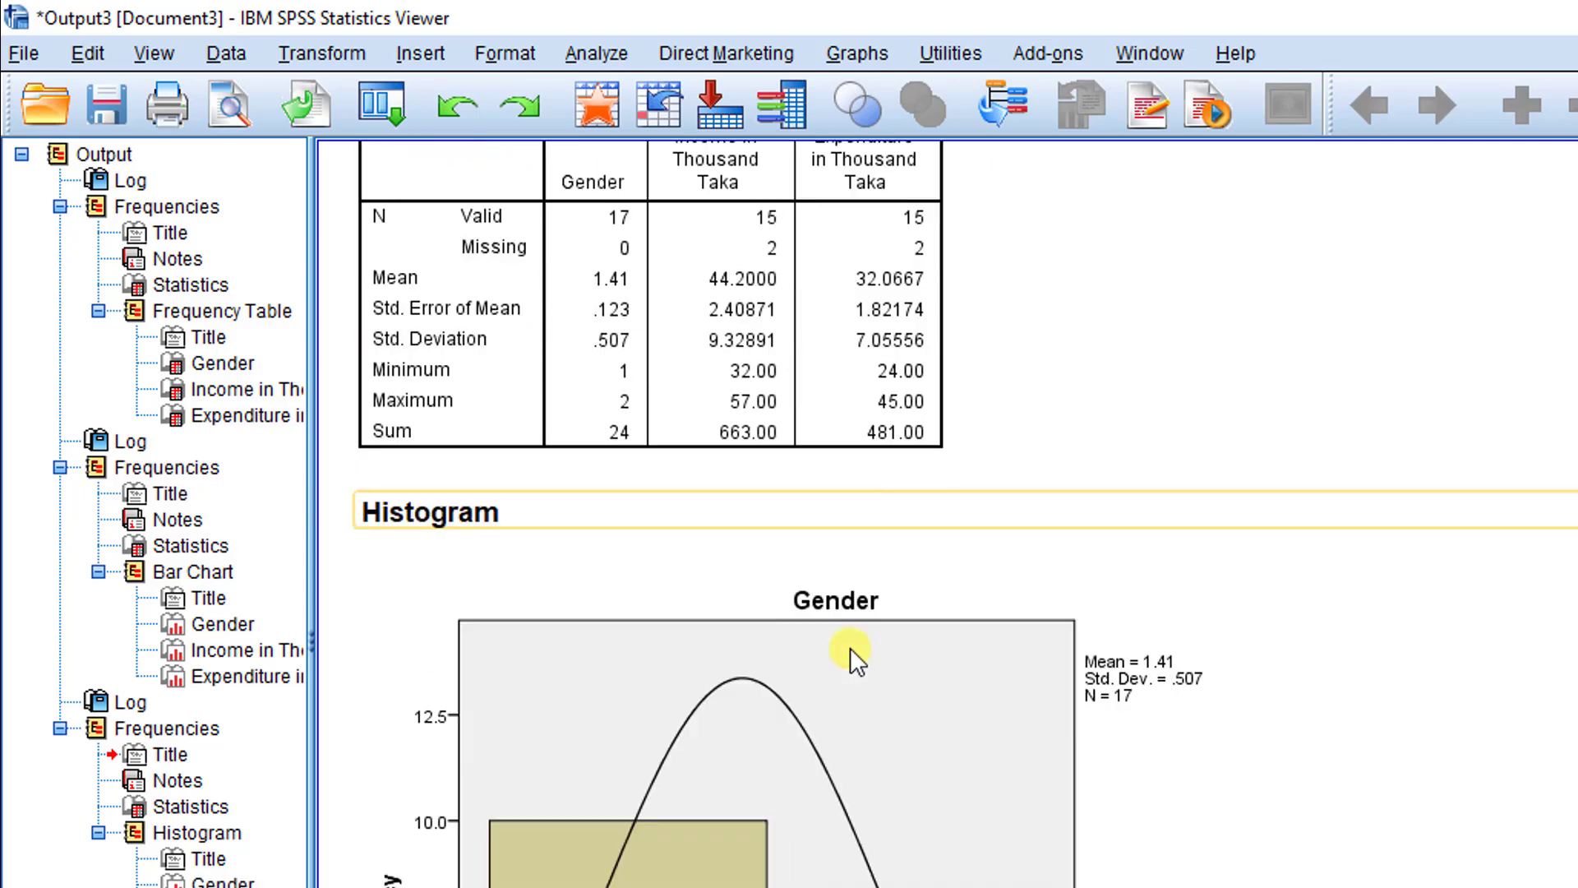
scroll(859, 493, "up", 9)
scroll(829, 603, "up", 3)
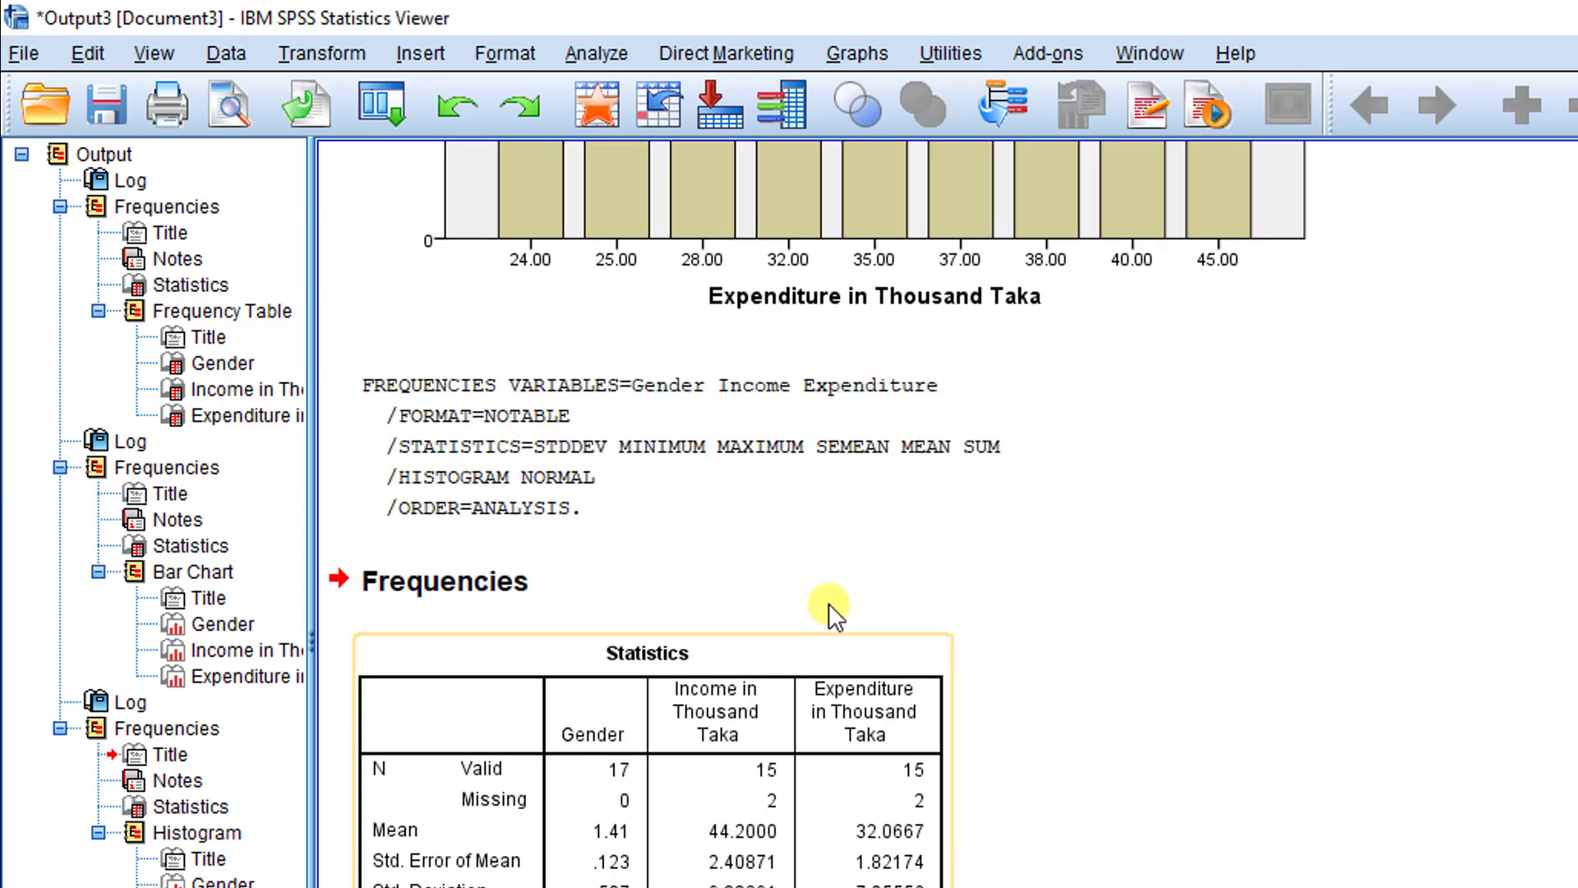
scroll(829, 604, "down", 15)
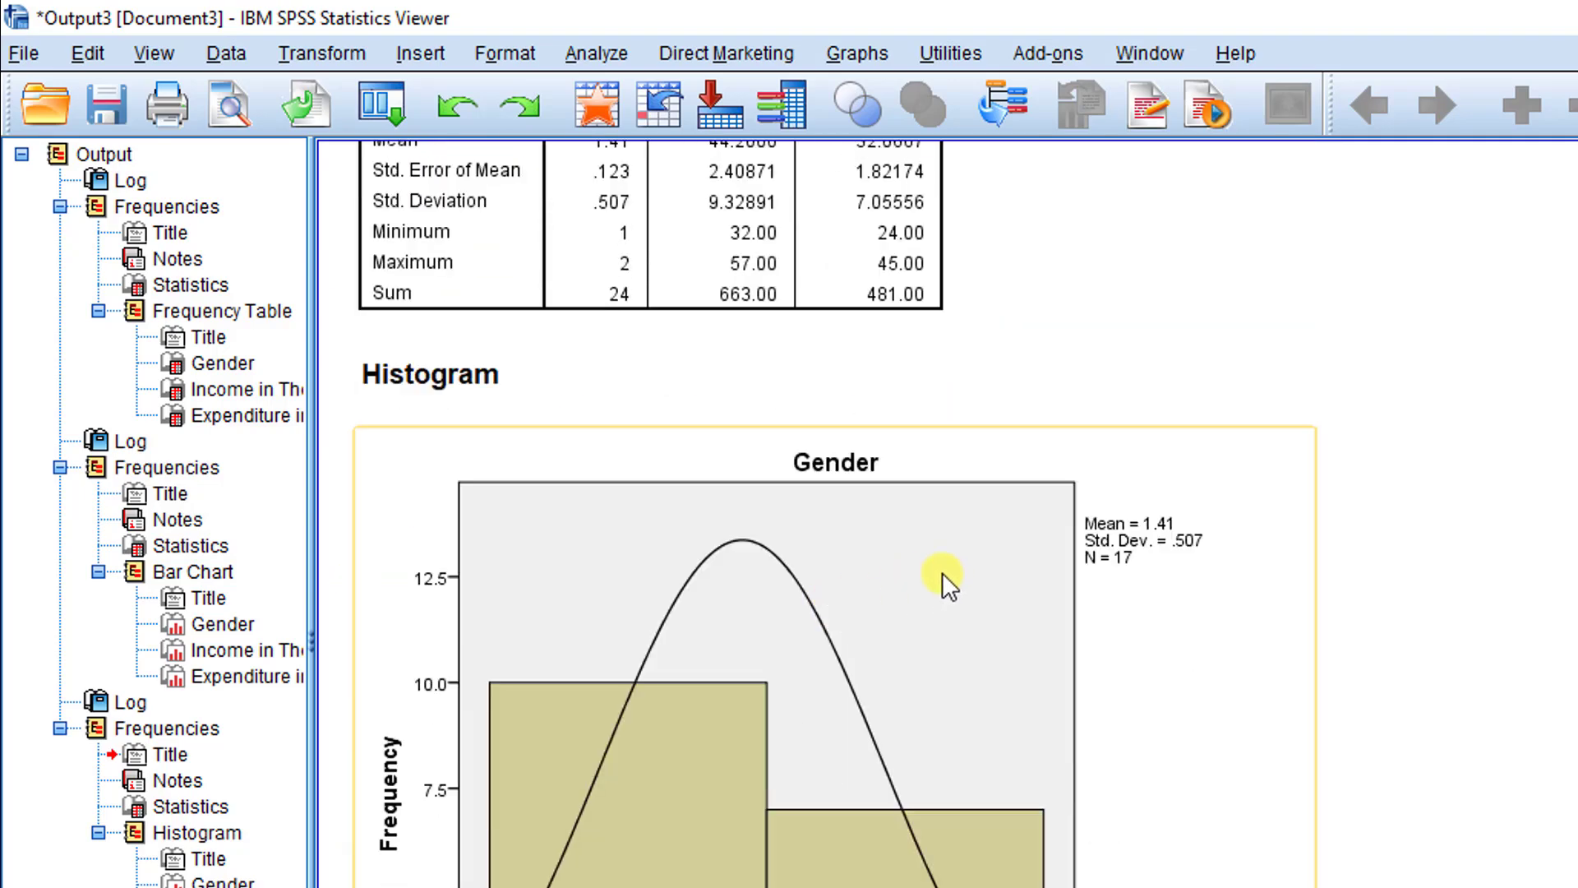
scroll(942, 572, "down", 3)
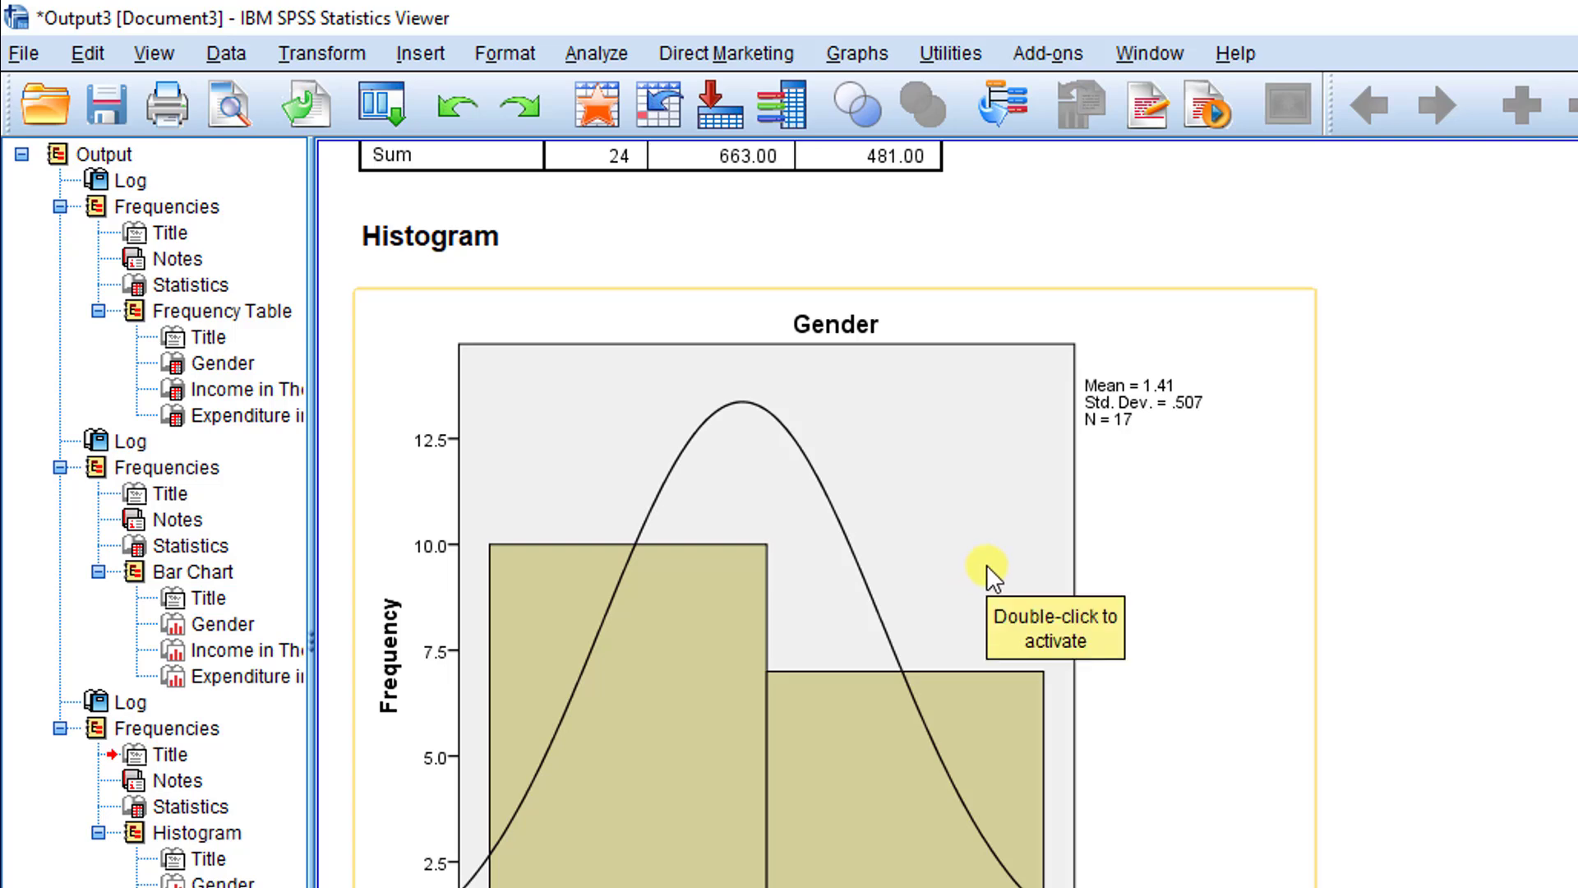
scroll(1016, 556, "up", 9)
scroll(1008, 536, "up", 3)
left_click(817, 606)
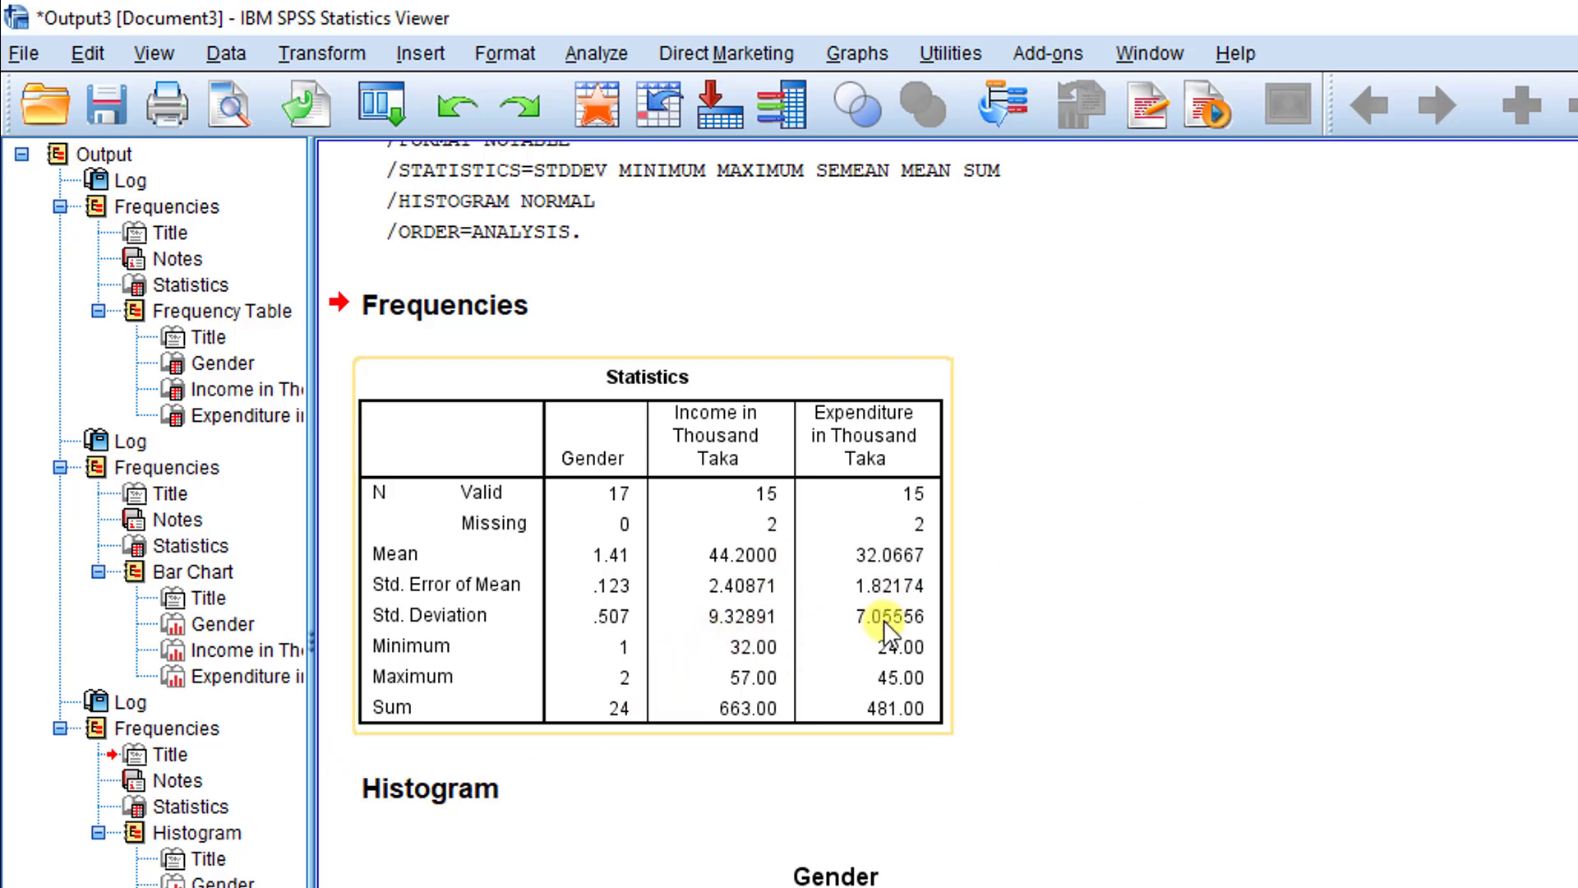
left_click(942, 724)
left_click(847, 704)
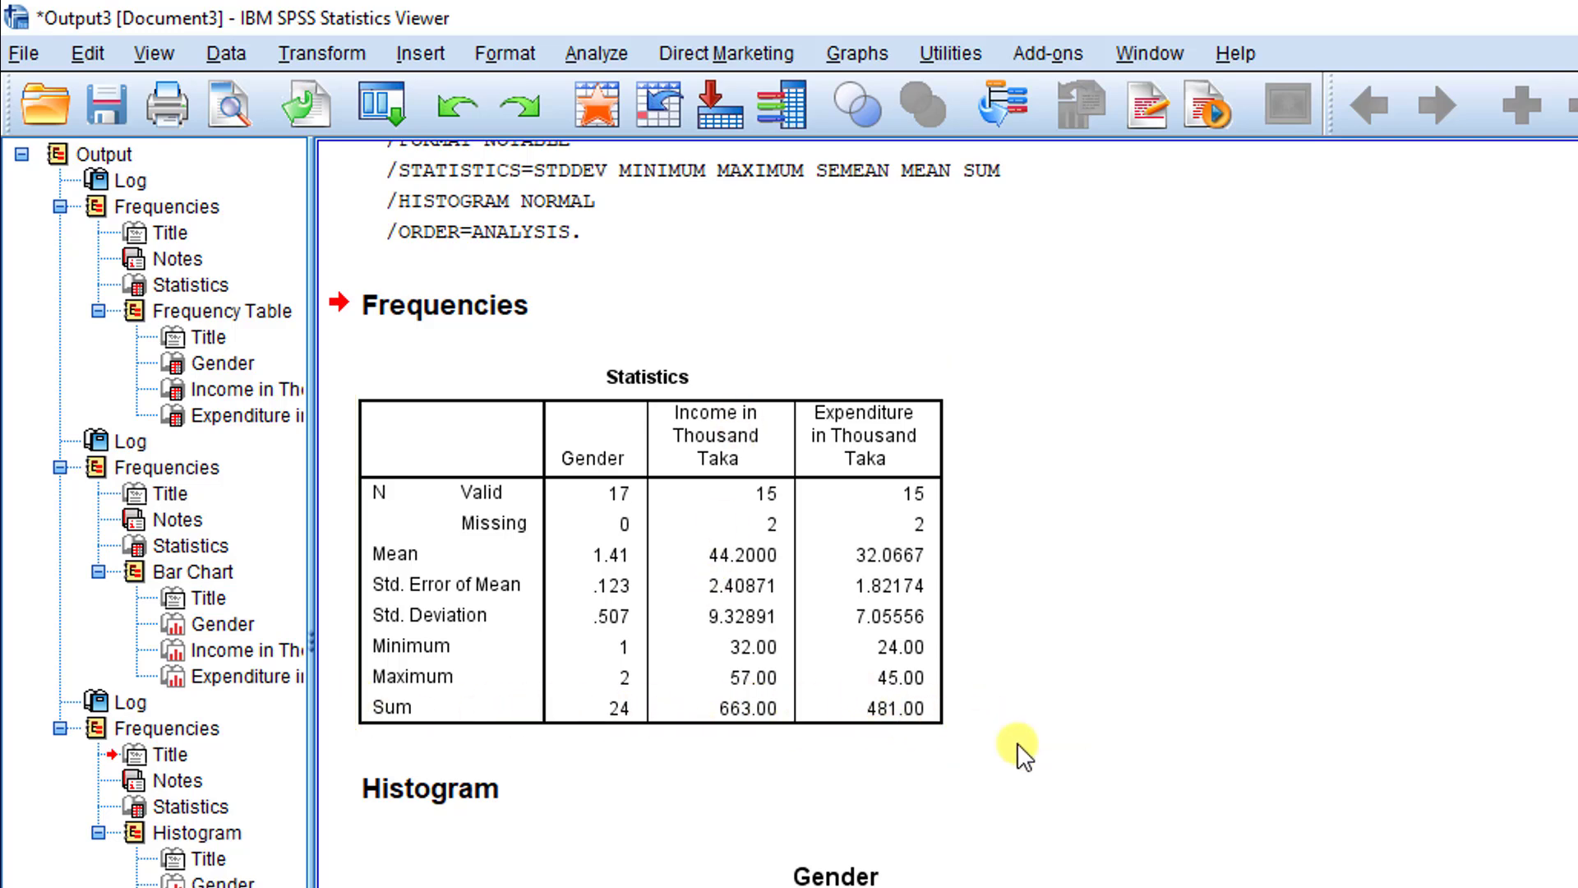
- Examine the histograms and their normal curves for Gender, Income and Expenditure in the new output
scroll(846, 693, "down", 5)
scroll(1101, 704, "down", 3)
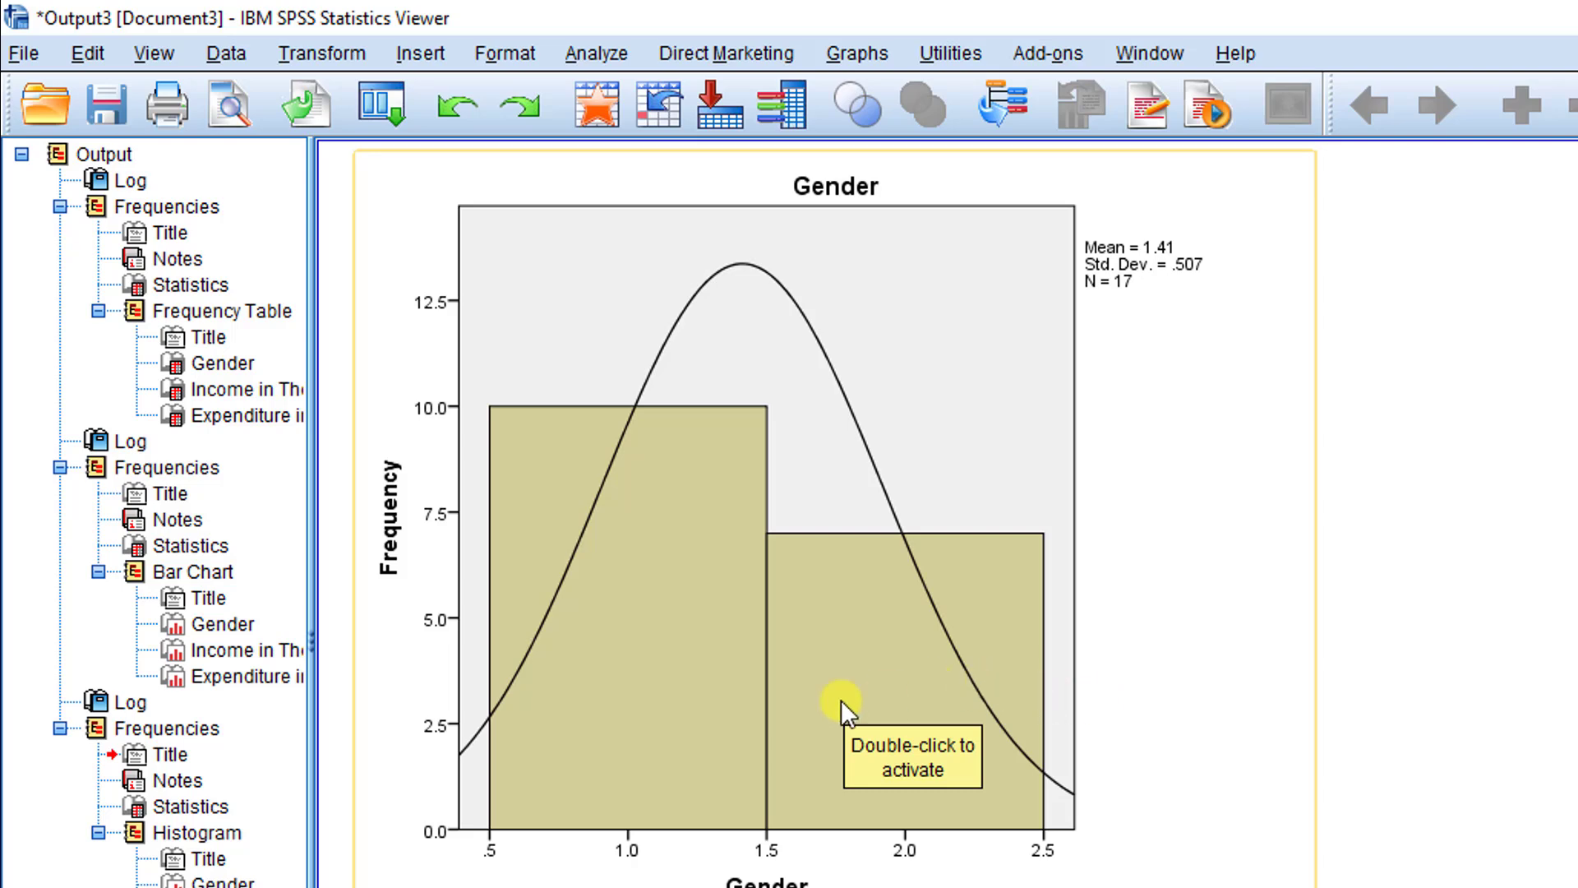
scroll(1052, 792, "up", 3)
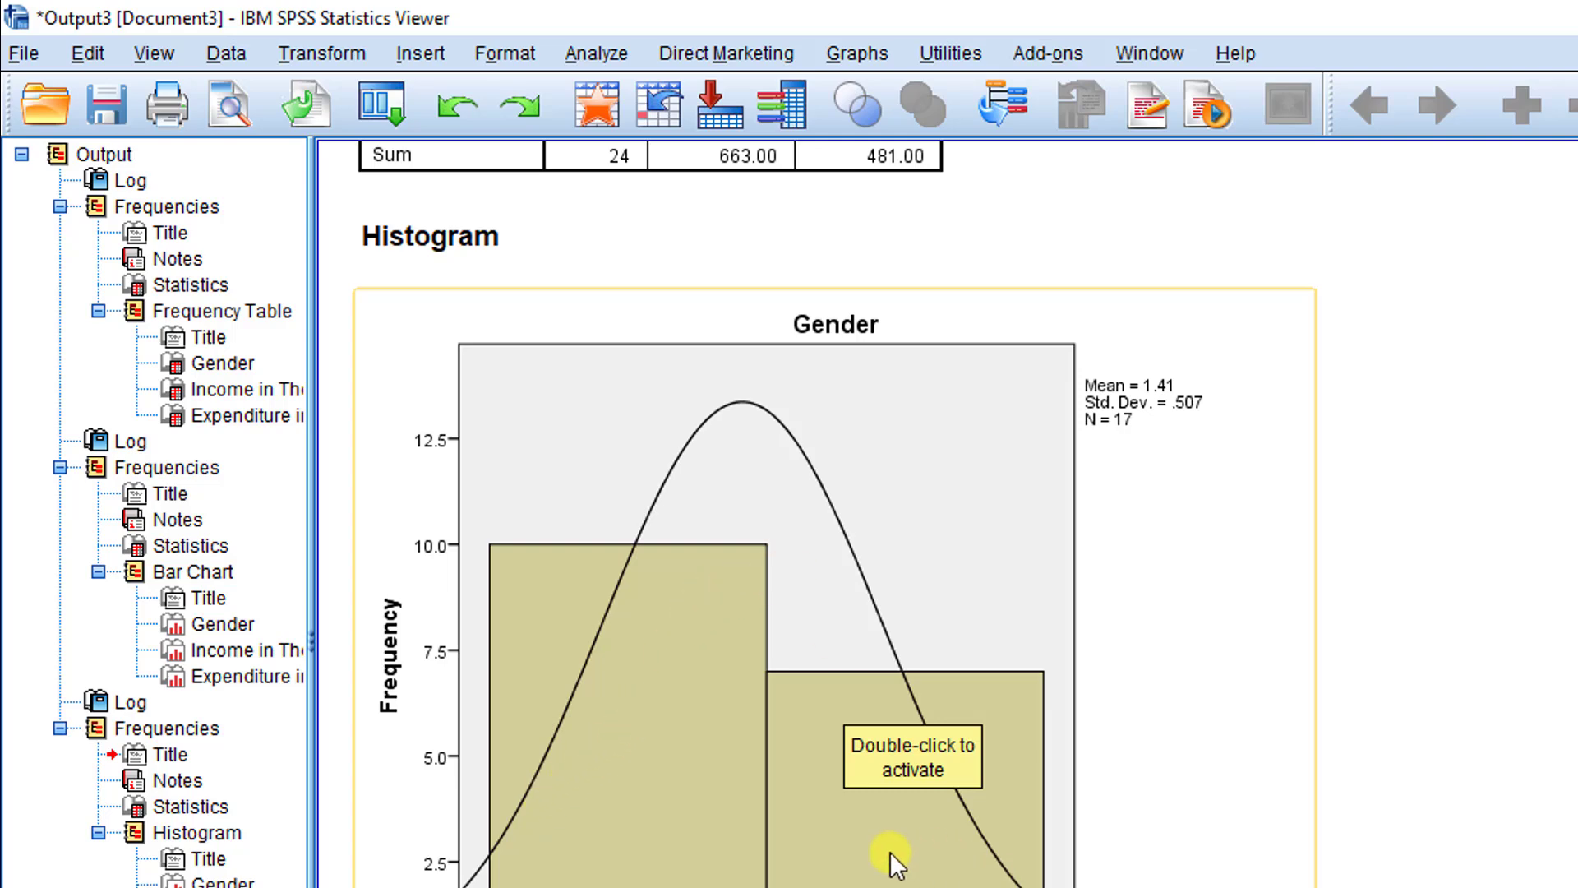
scroll(1031, 884, "down", 3)
scroll(1034, 885, "down", 3)
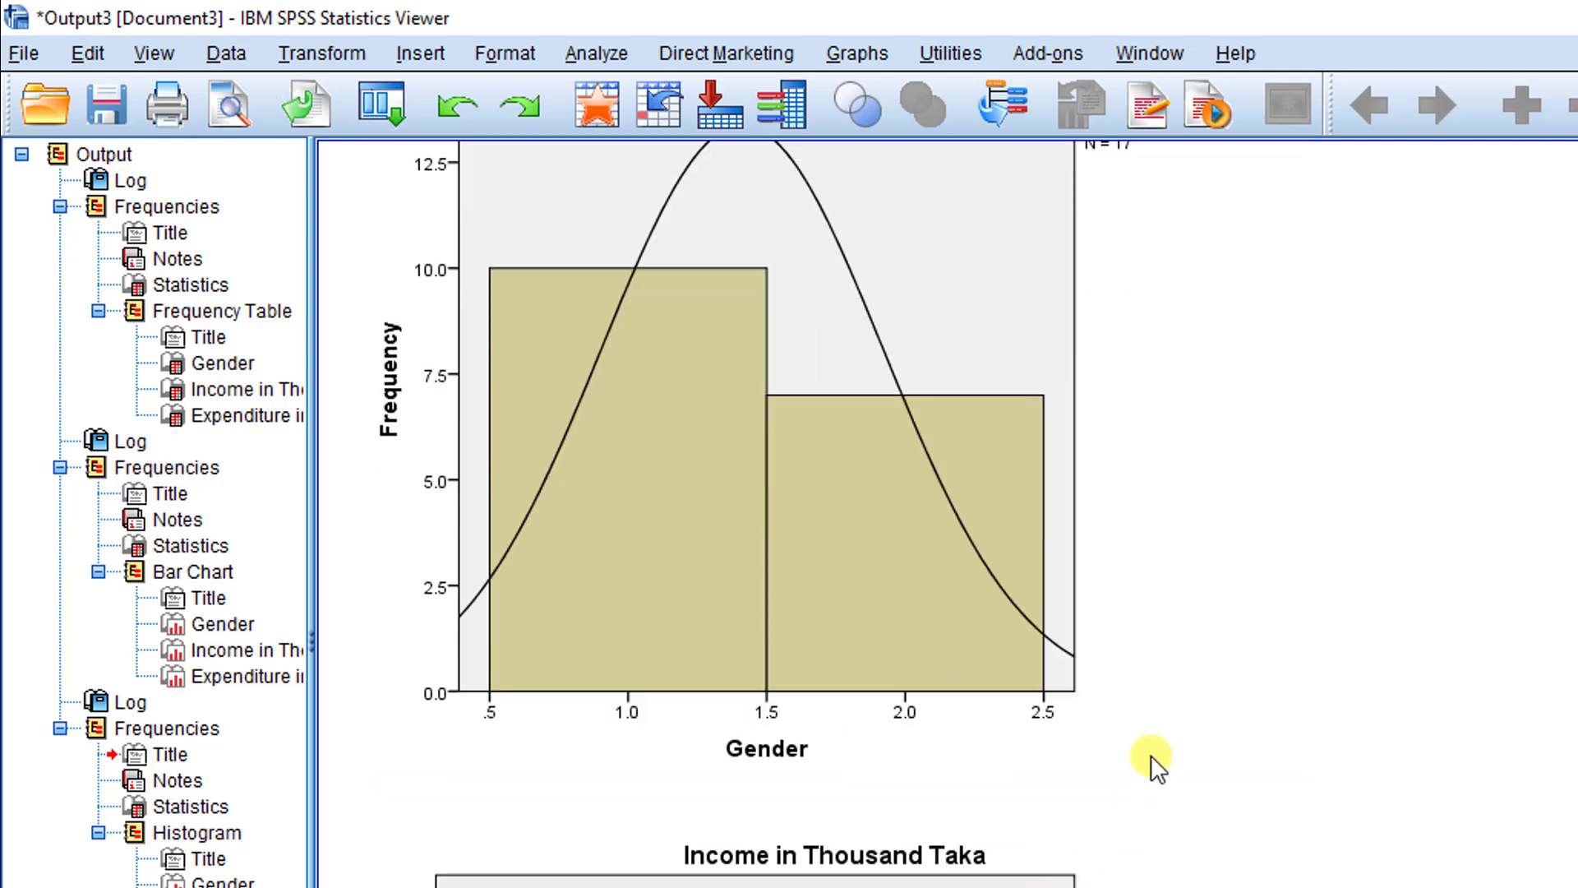
scroll(940, 832, "down", 6)
scroll(1118, 884, "down", 6)
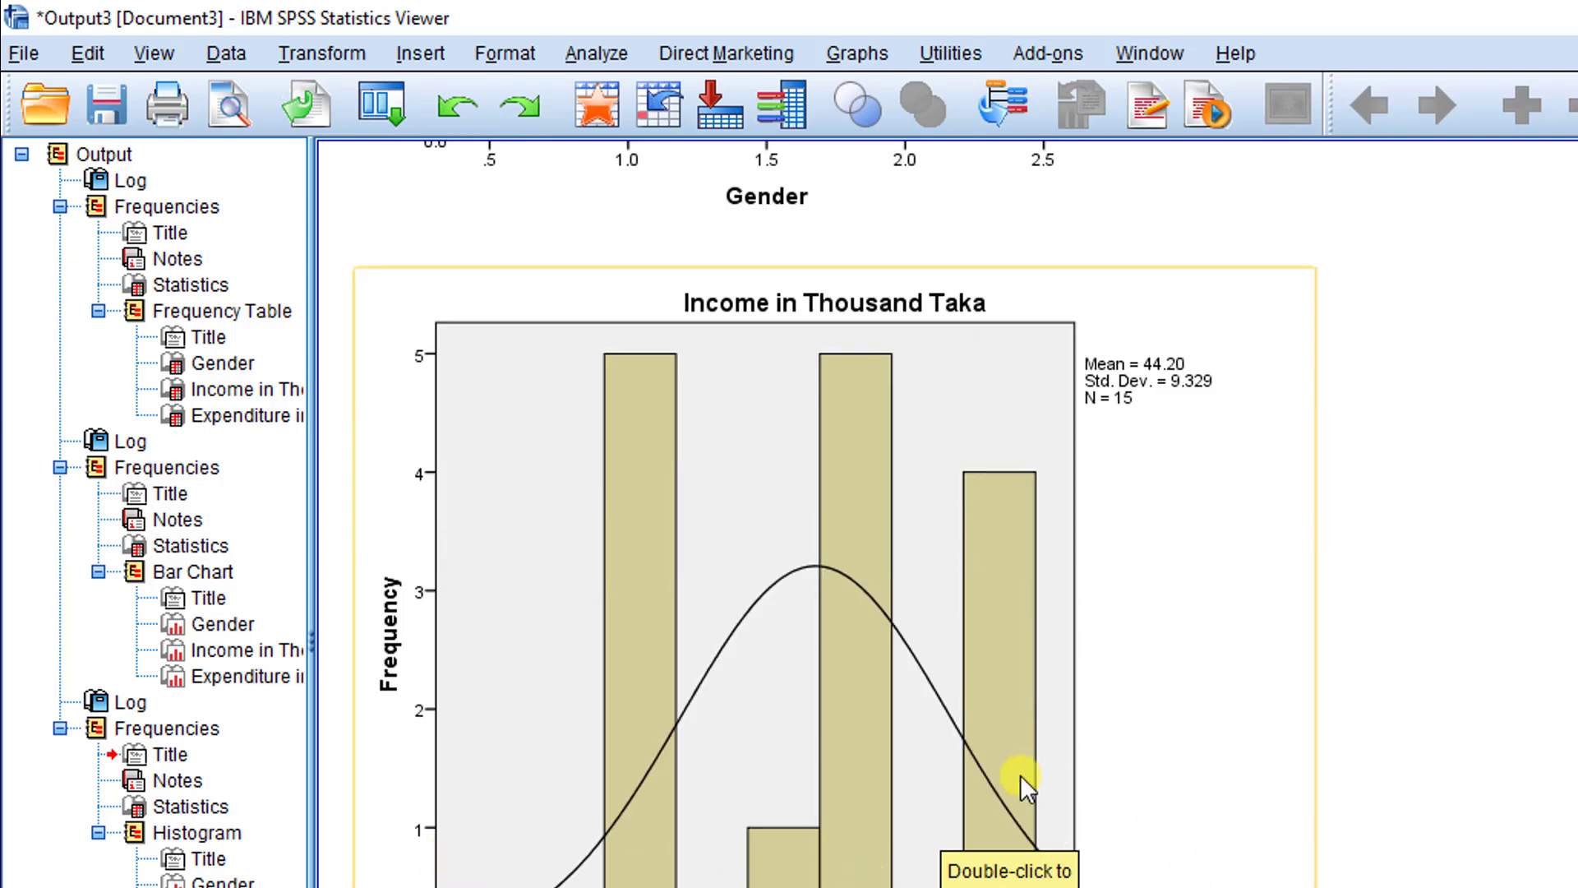
scroll(1021, 785, "down", 15)
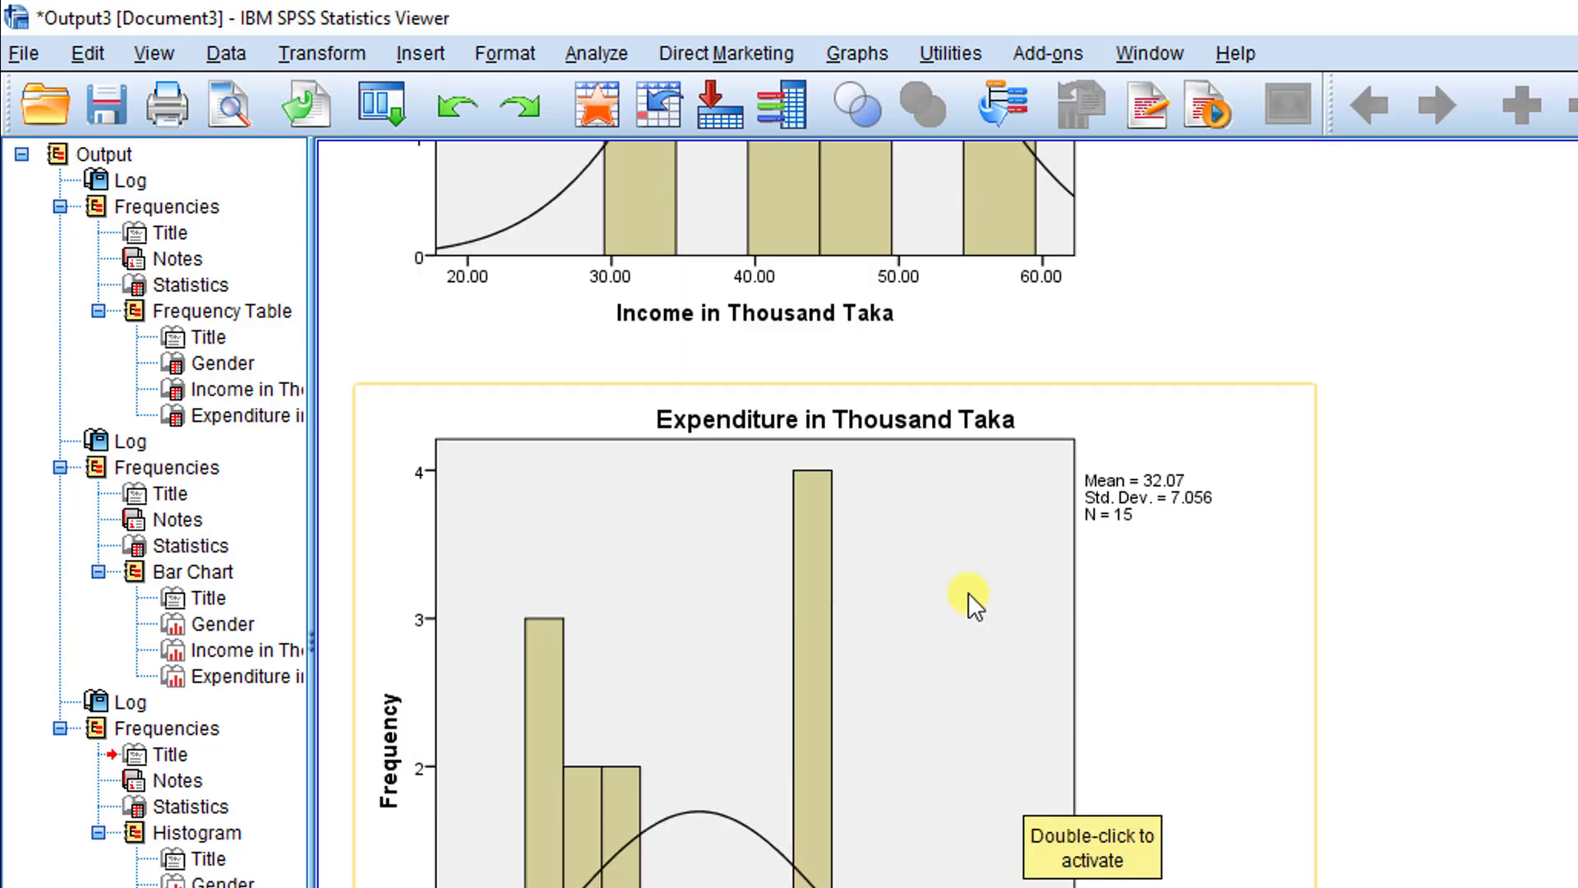
scroll(968, 592, "down", 2)
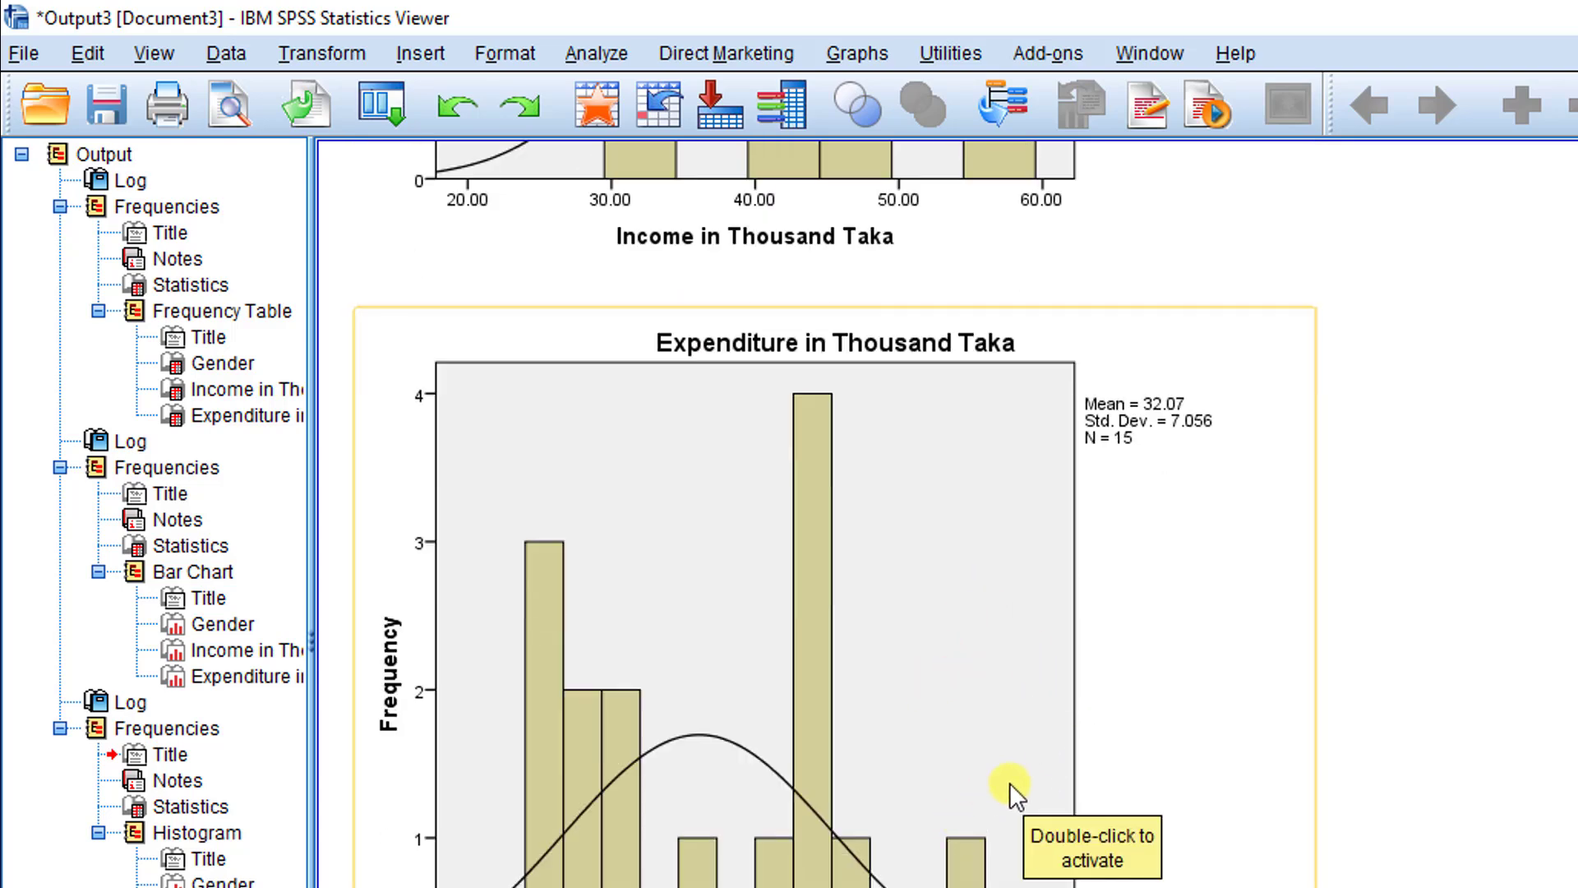
scroll(1010, 783, "up", 8)
scroll(1010, 782, "down", 8)
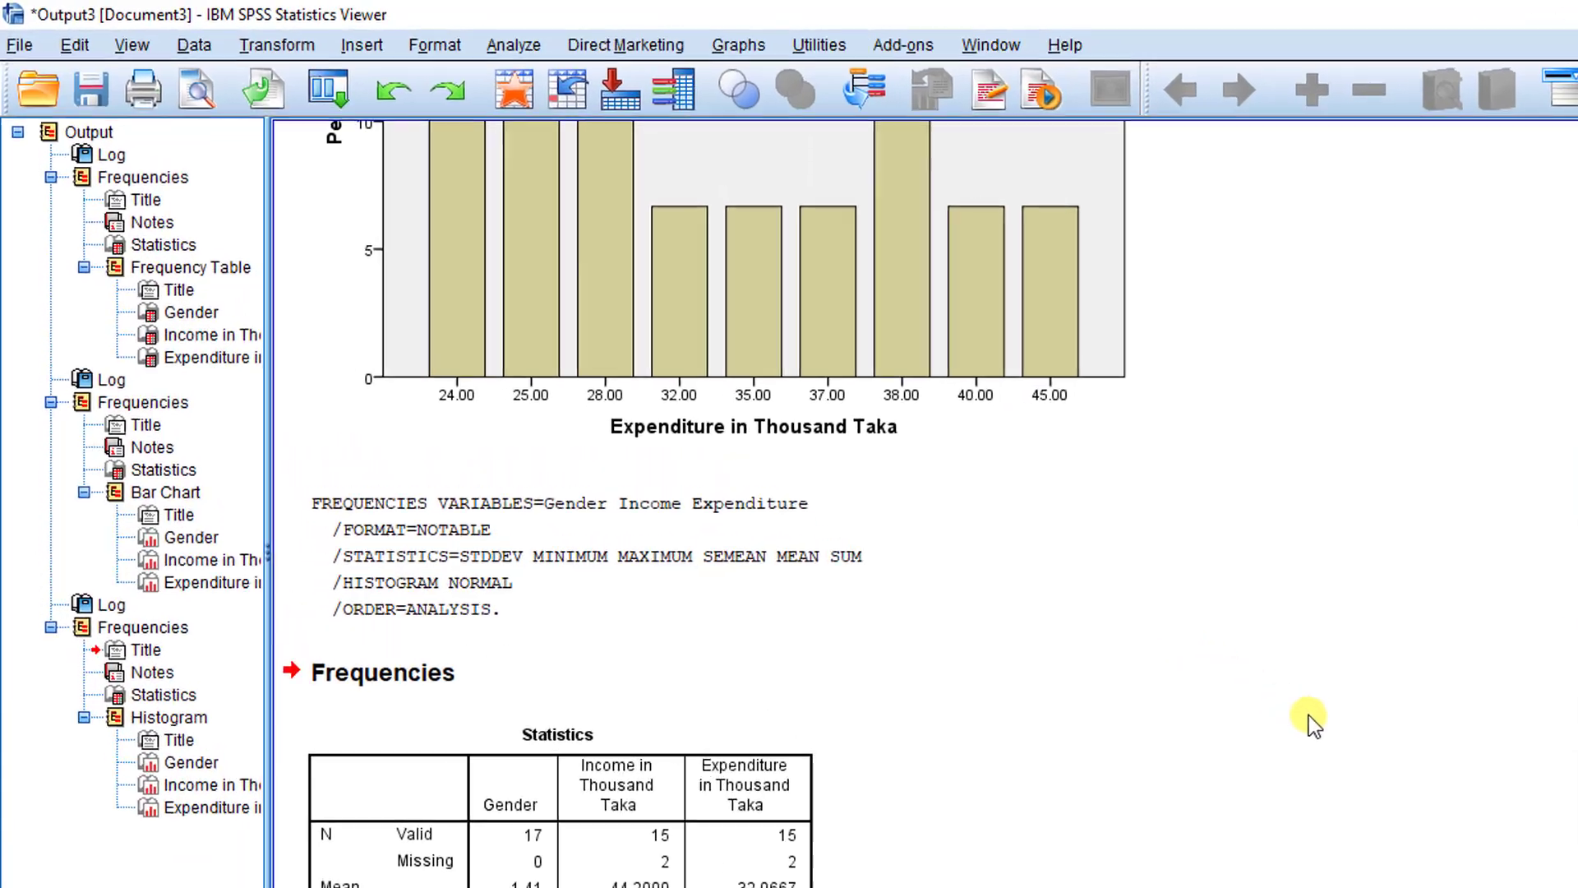
scroll(793, 605, "down", 20)
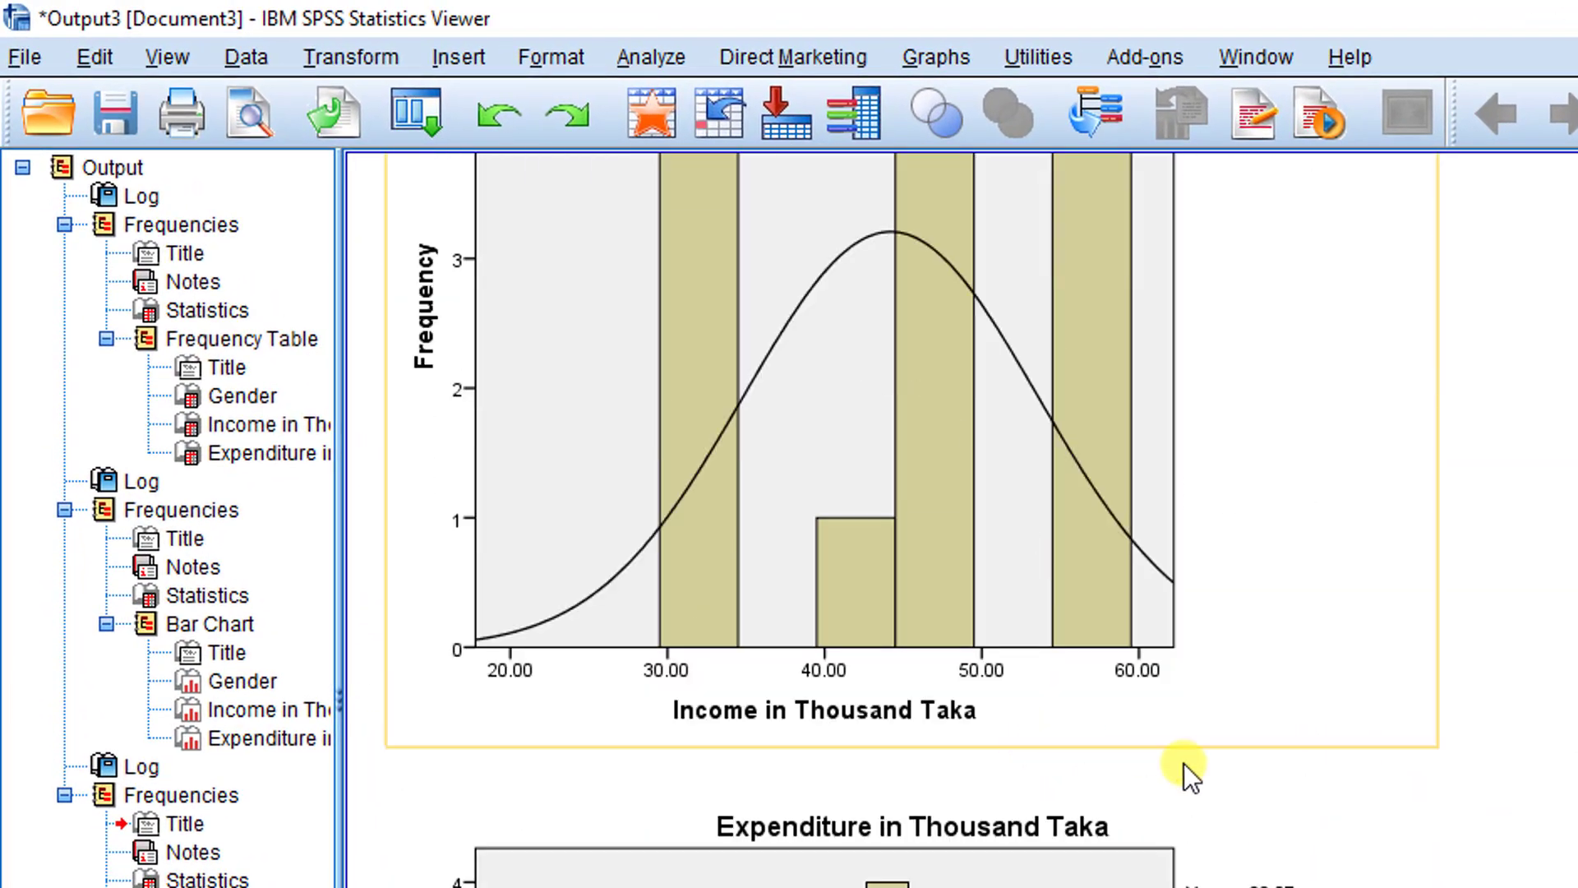
- Open the Means analysis under Compare Means and reset it to clear the previously assigned variables
scroll(1184, 763, "down", 10)
scroll(1284, 822, "up", 20)
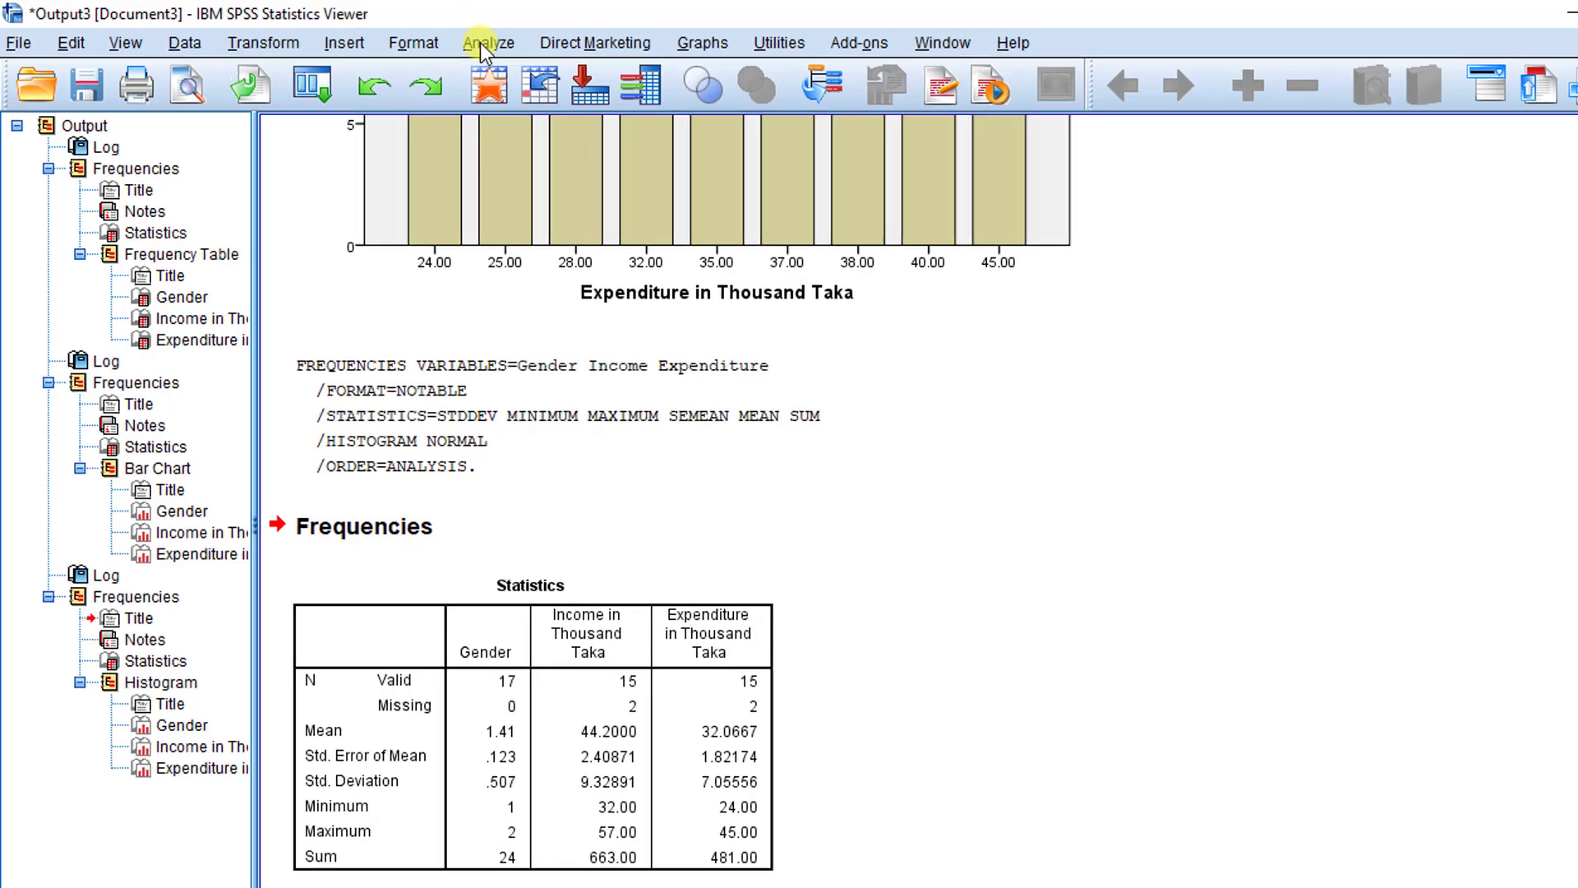
left_click(485, 43)
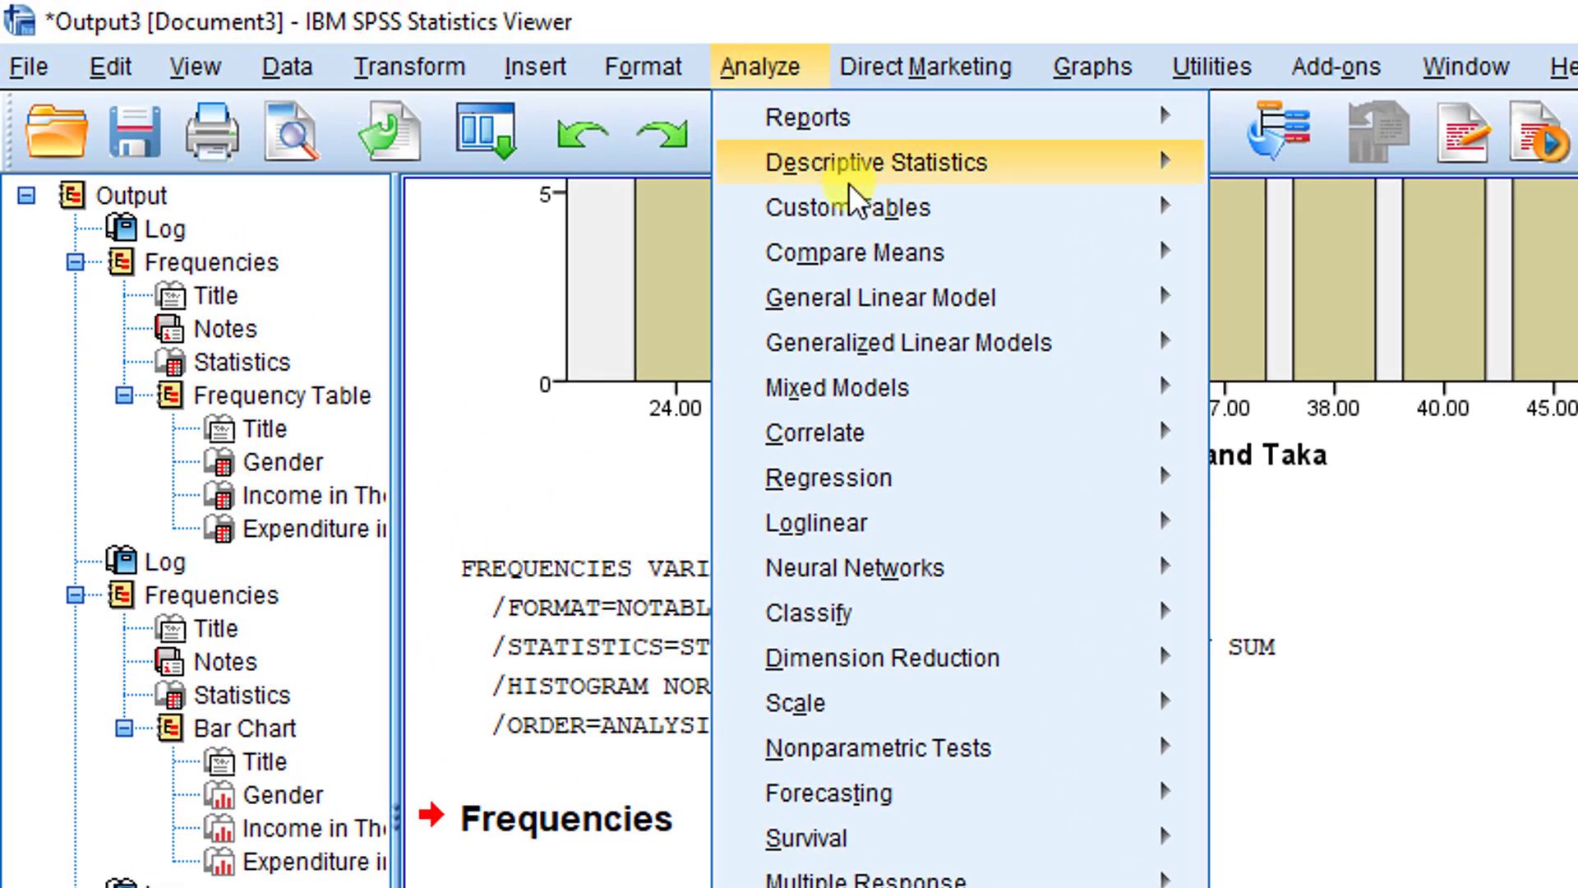
mouse_move(881, 158)
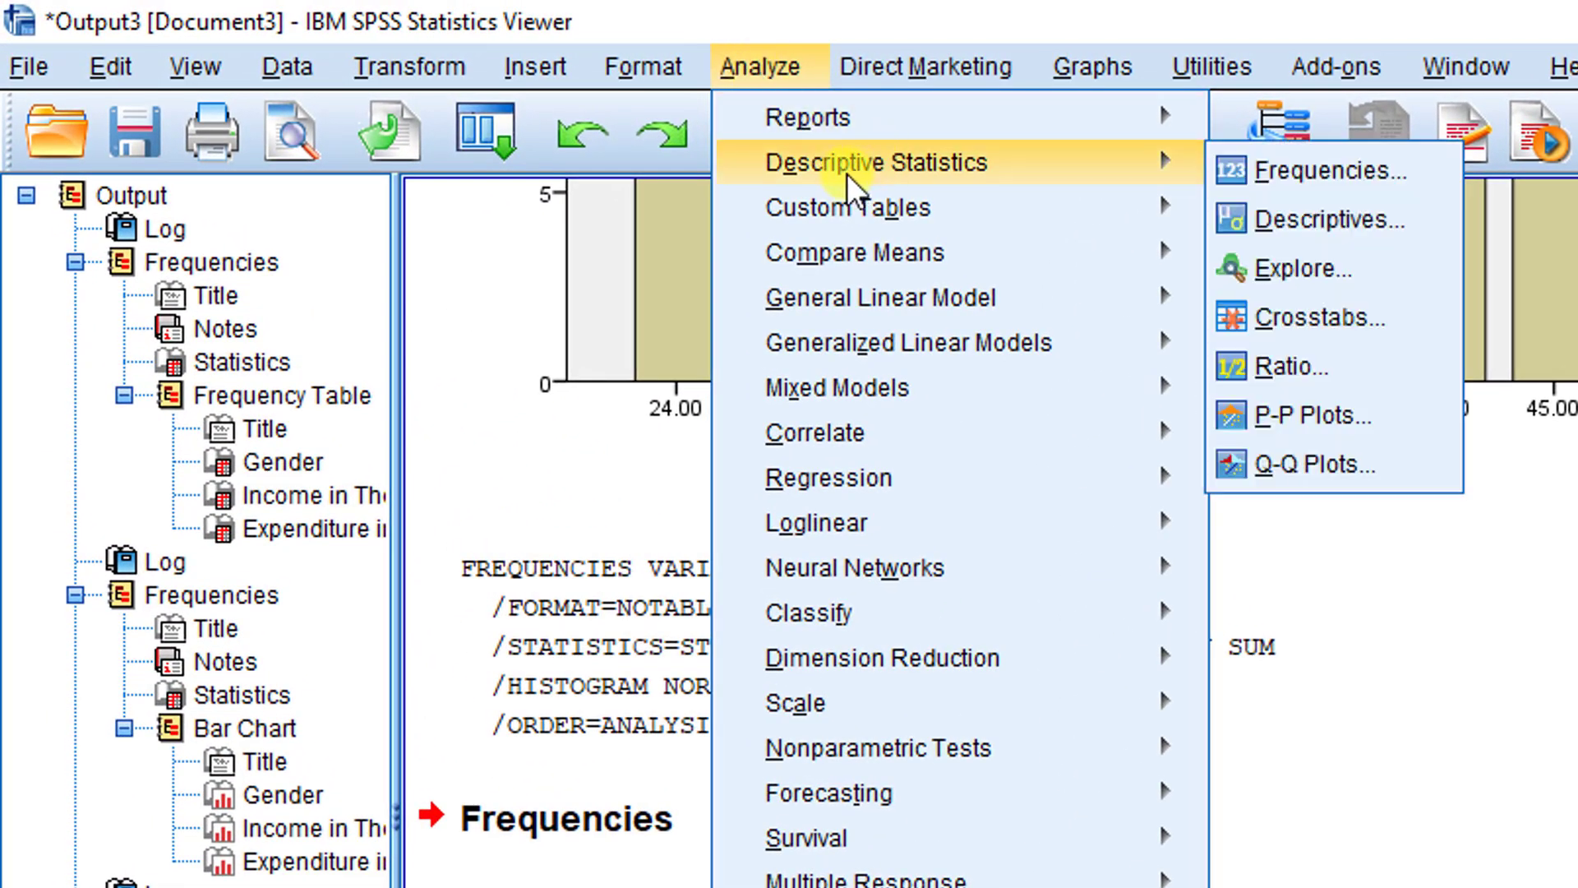
mouse_move(929, 261)
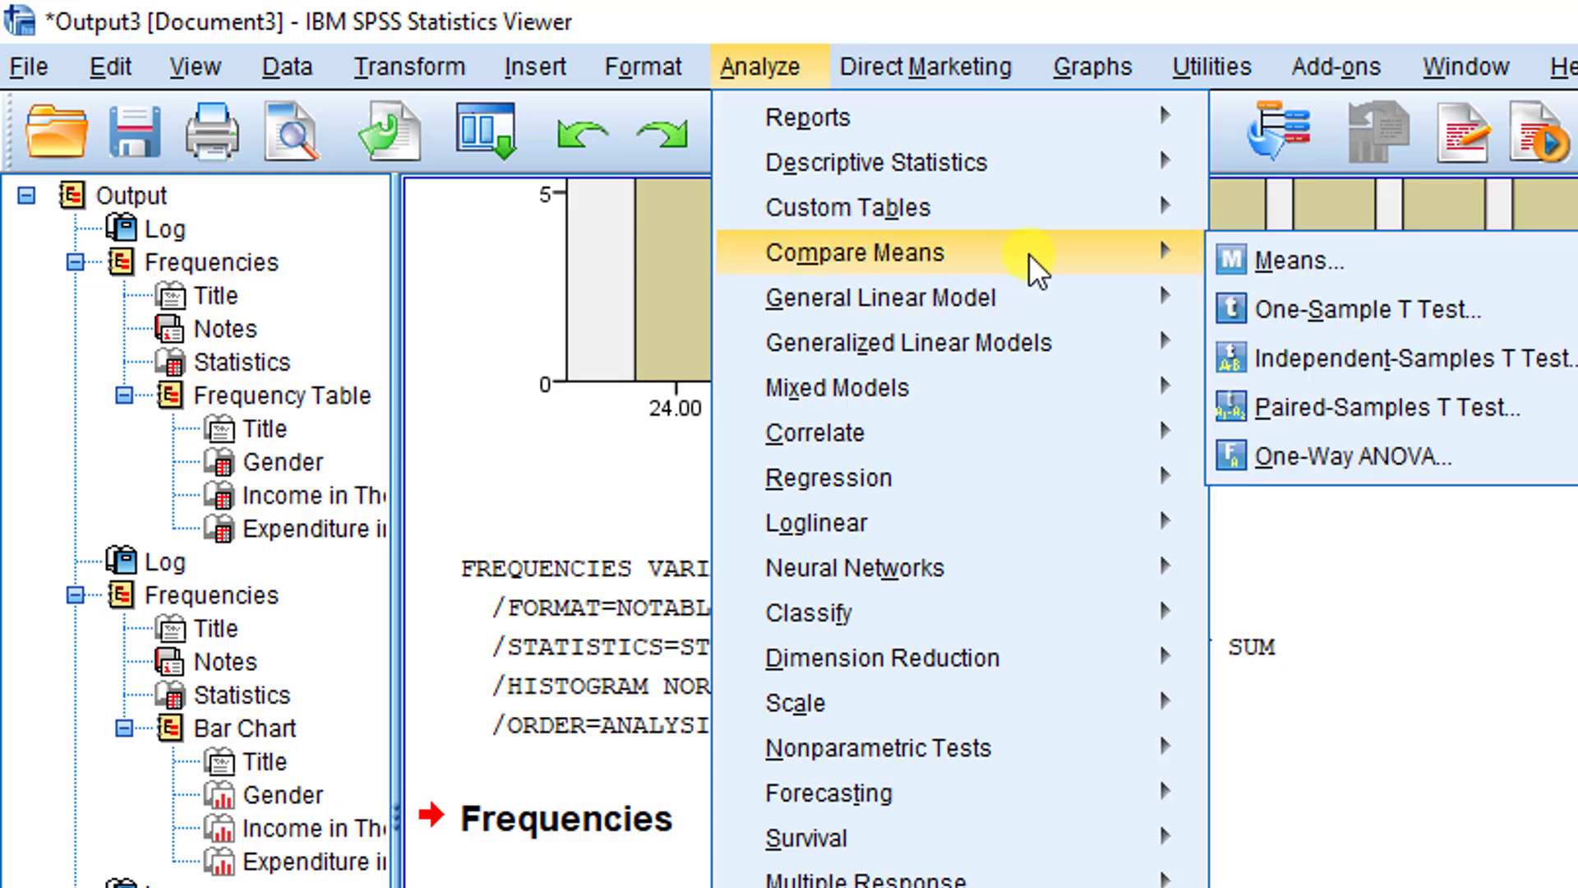
left_click(1336, 263)
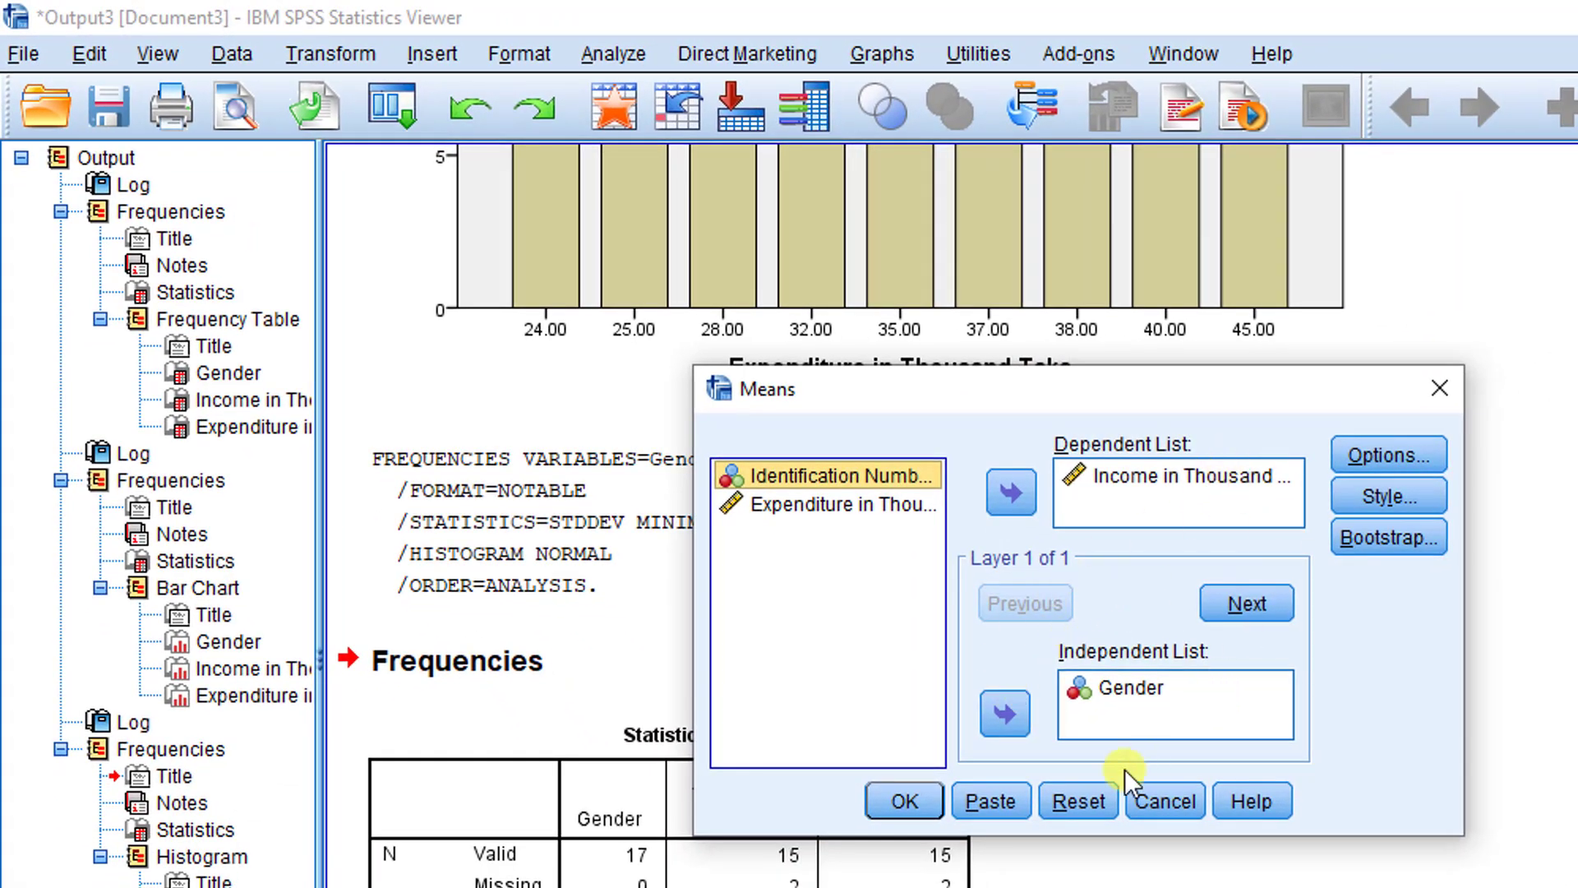
left_click(1052, 795)
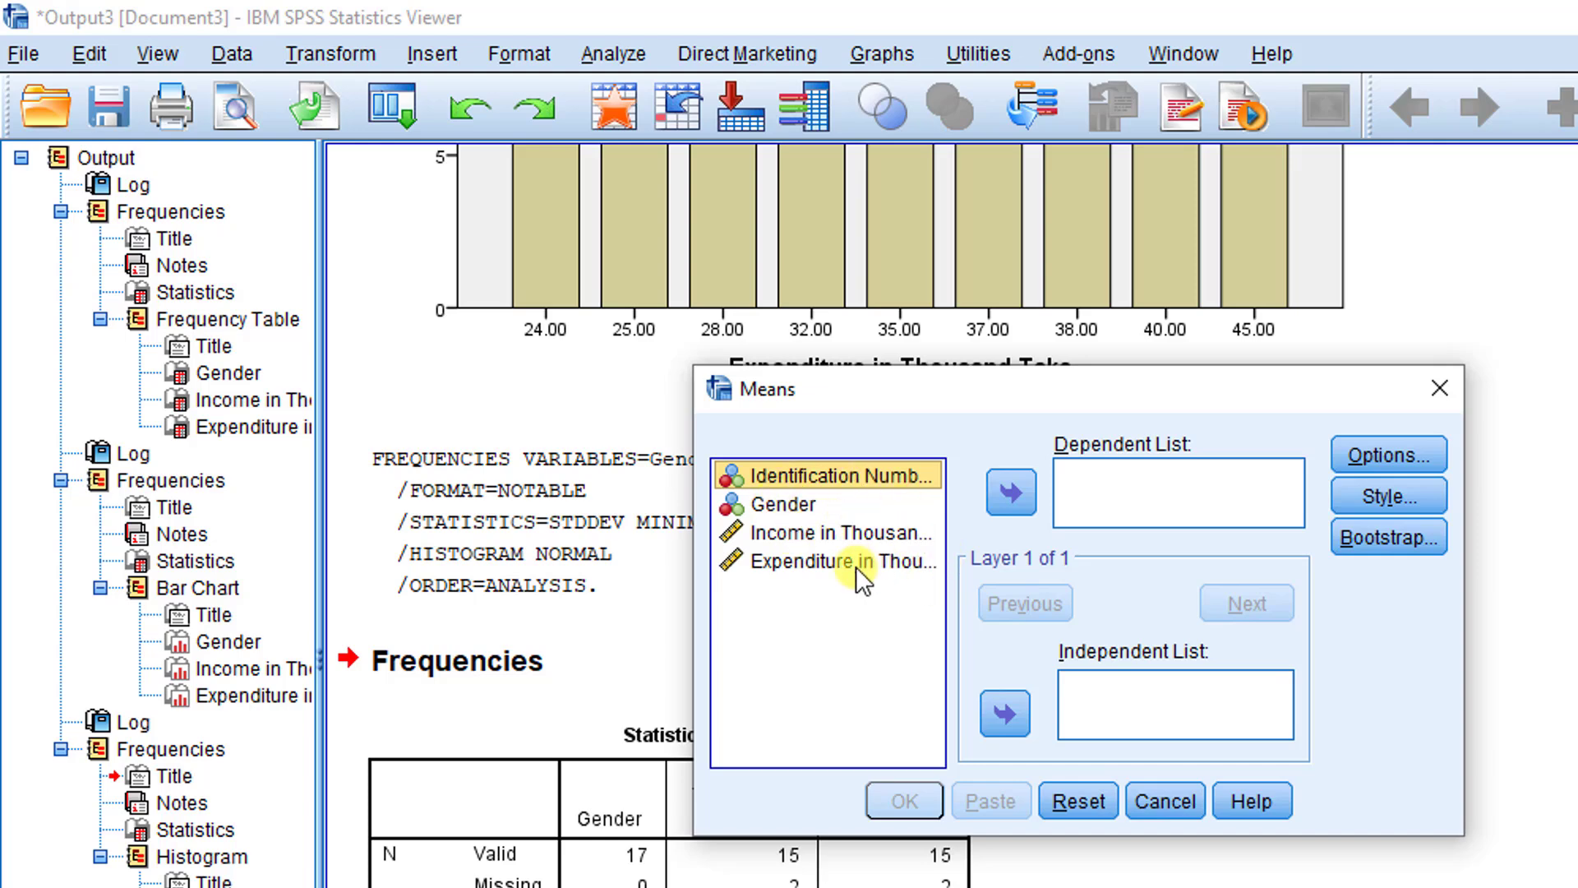
- Assign Gender as the independent variable and Income in Thousand Taka as the dependent variable, and run the Means analysis
left_click(805, 509)
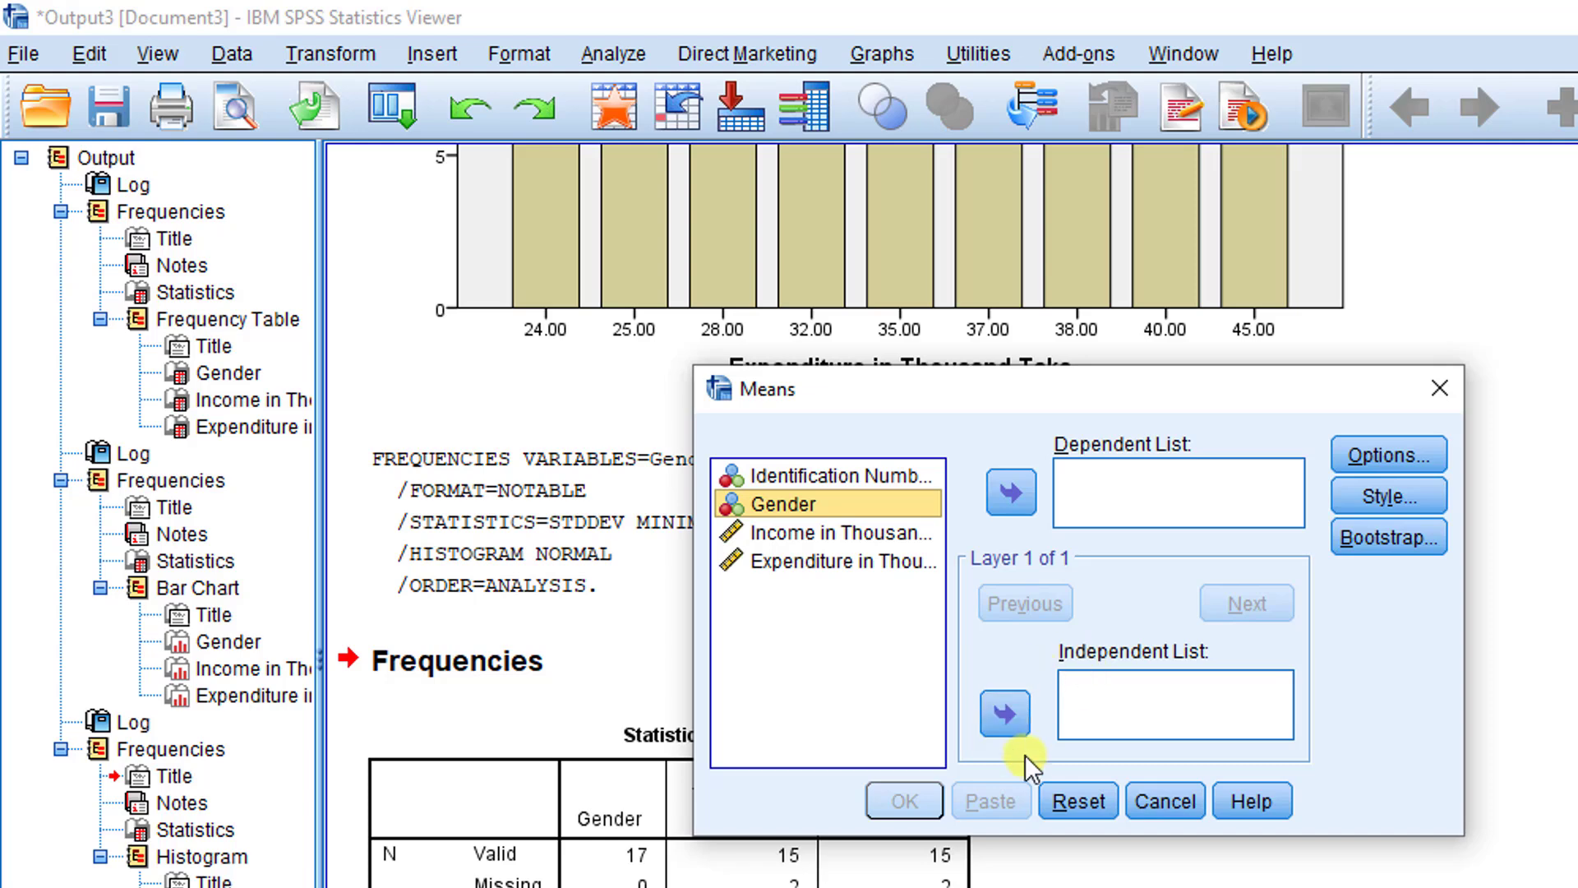
left_click(1003, 712)
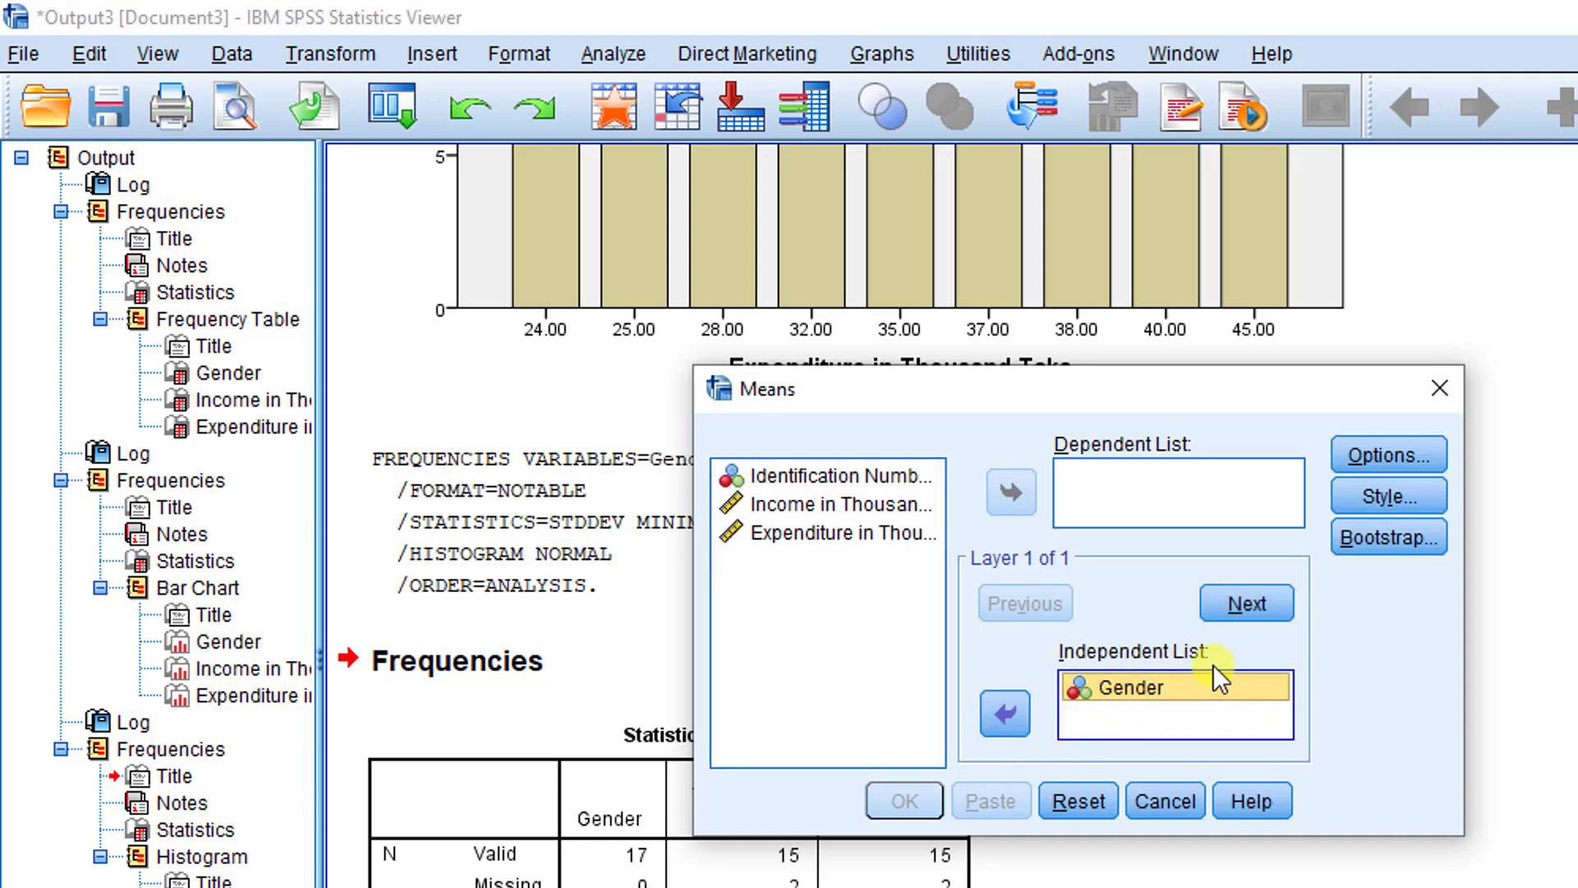
left_click(799, 503)
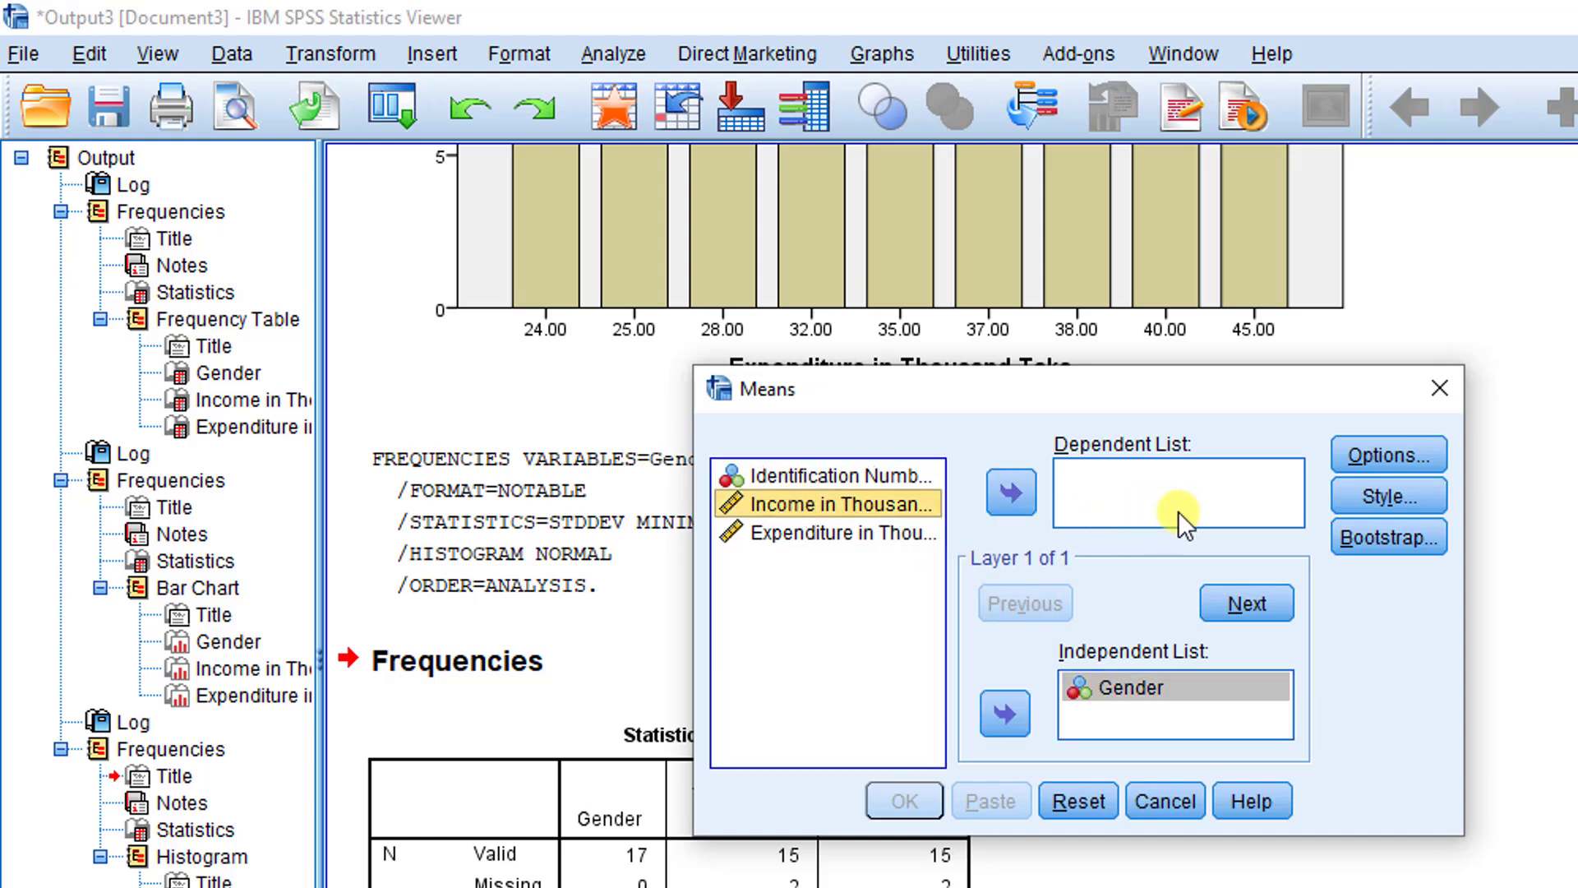
left_click(1007, 489)
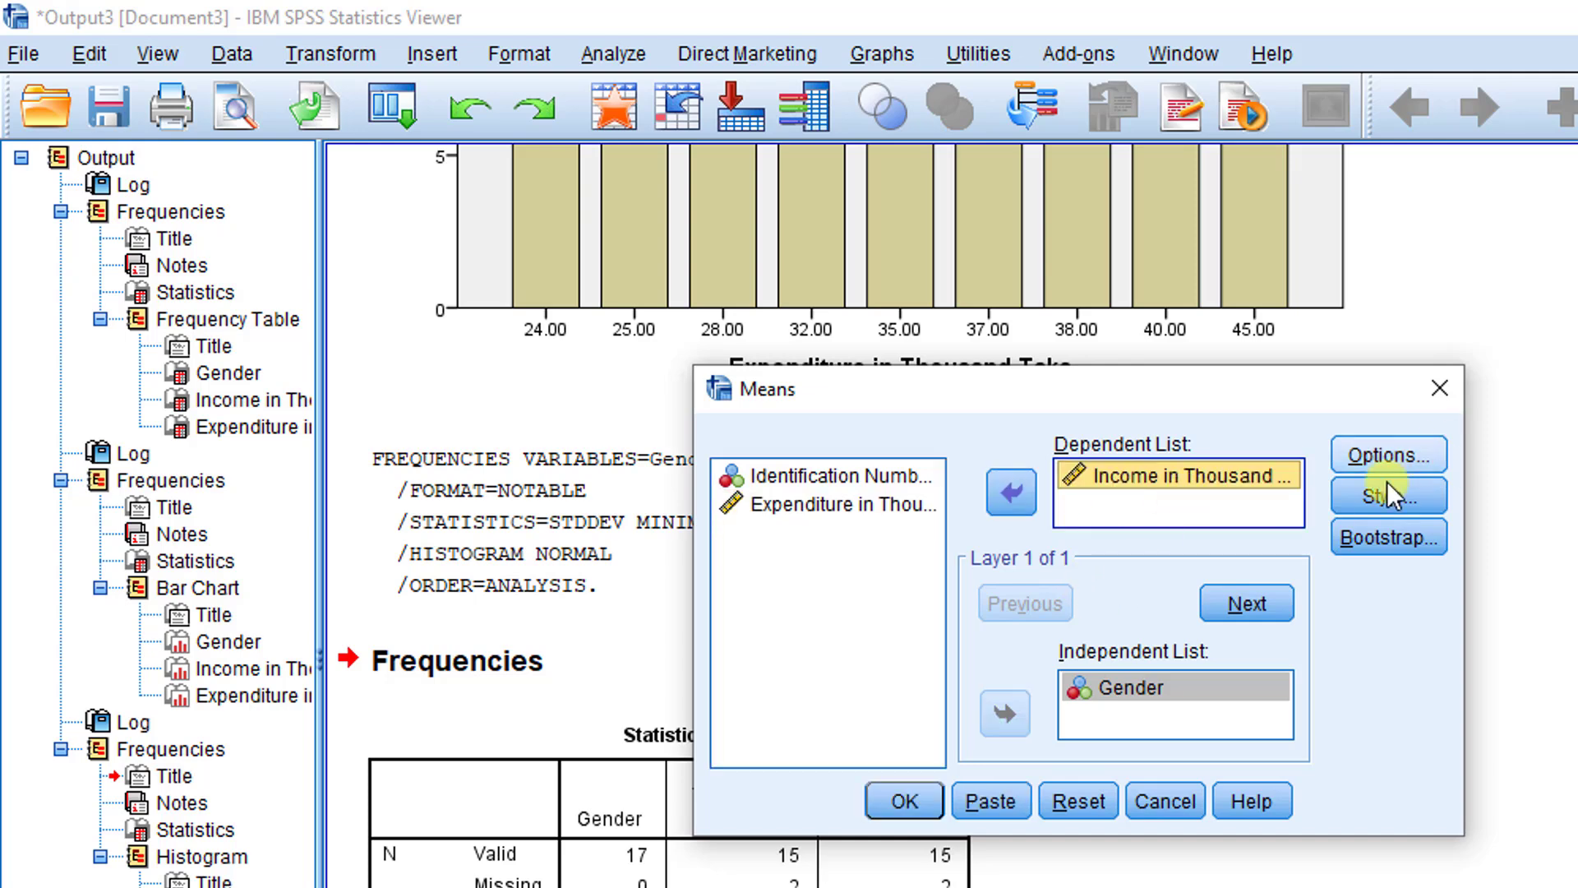
left_click(905, 802)
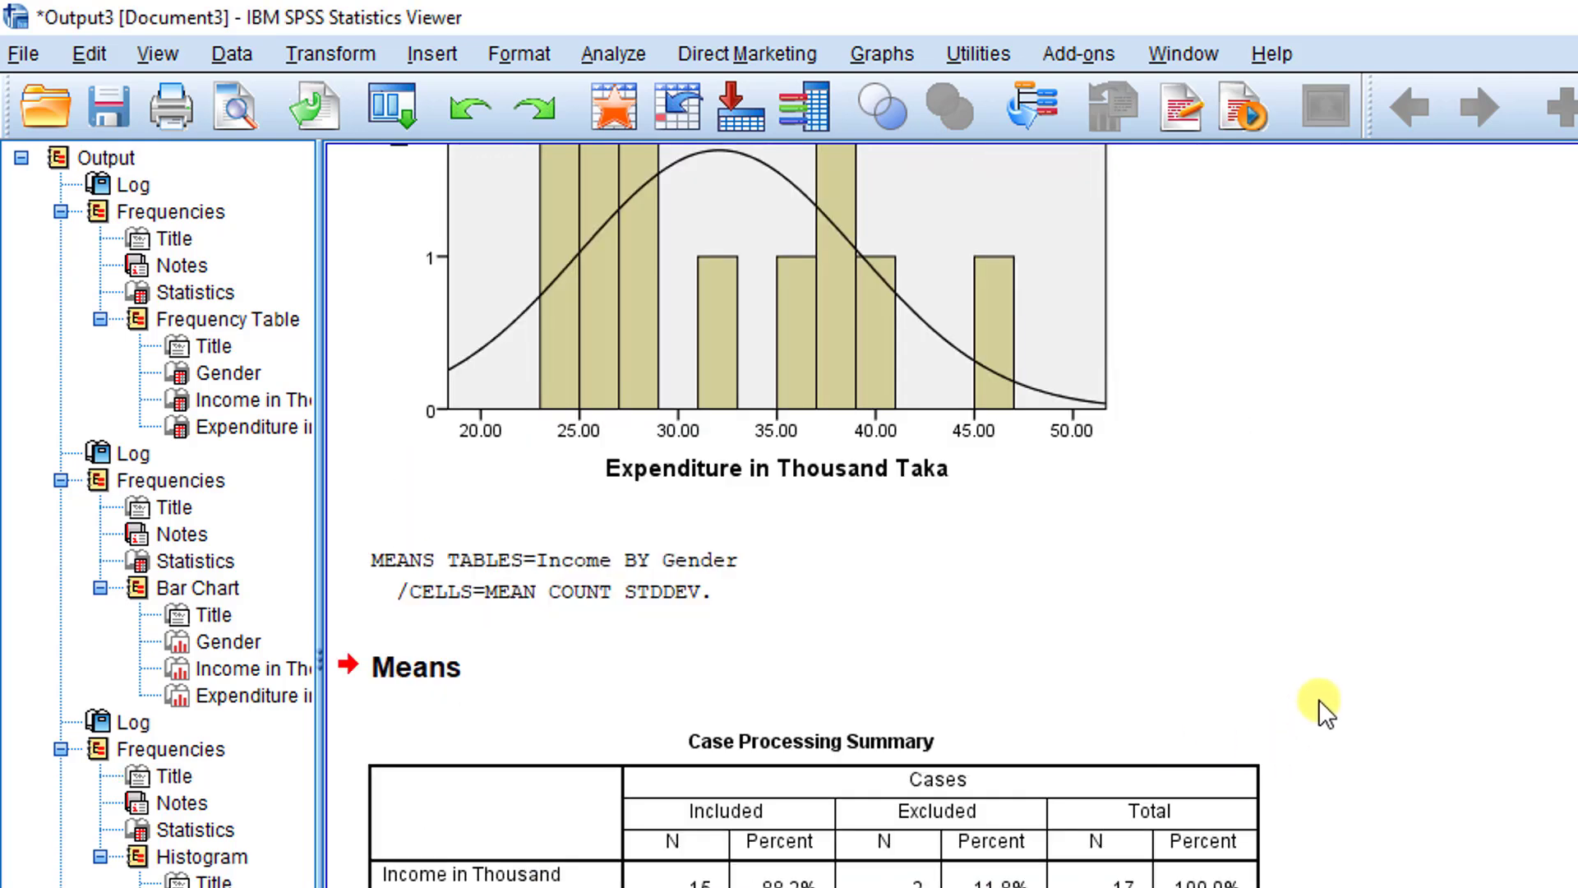
- Examine the Case Processing Summary and Report tables of Income by Gender, and review the earlier Frequencies tables and charts
scroll(1315, 699, "down", 1)
left_click(1199, 830)
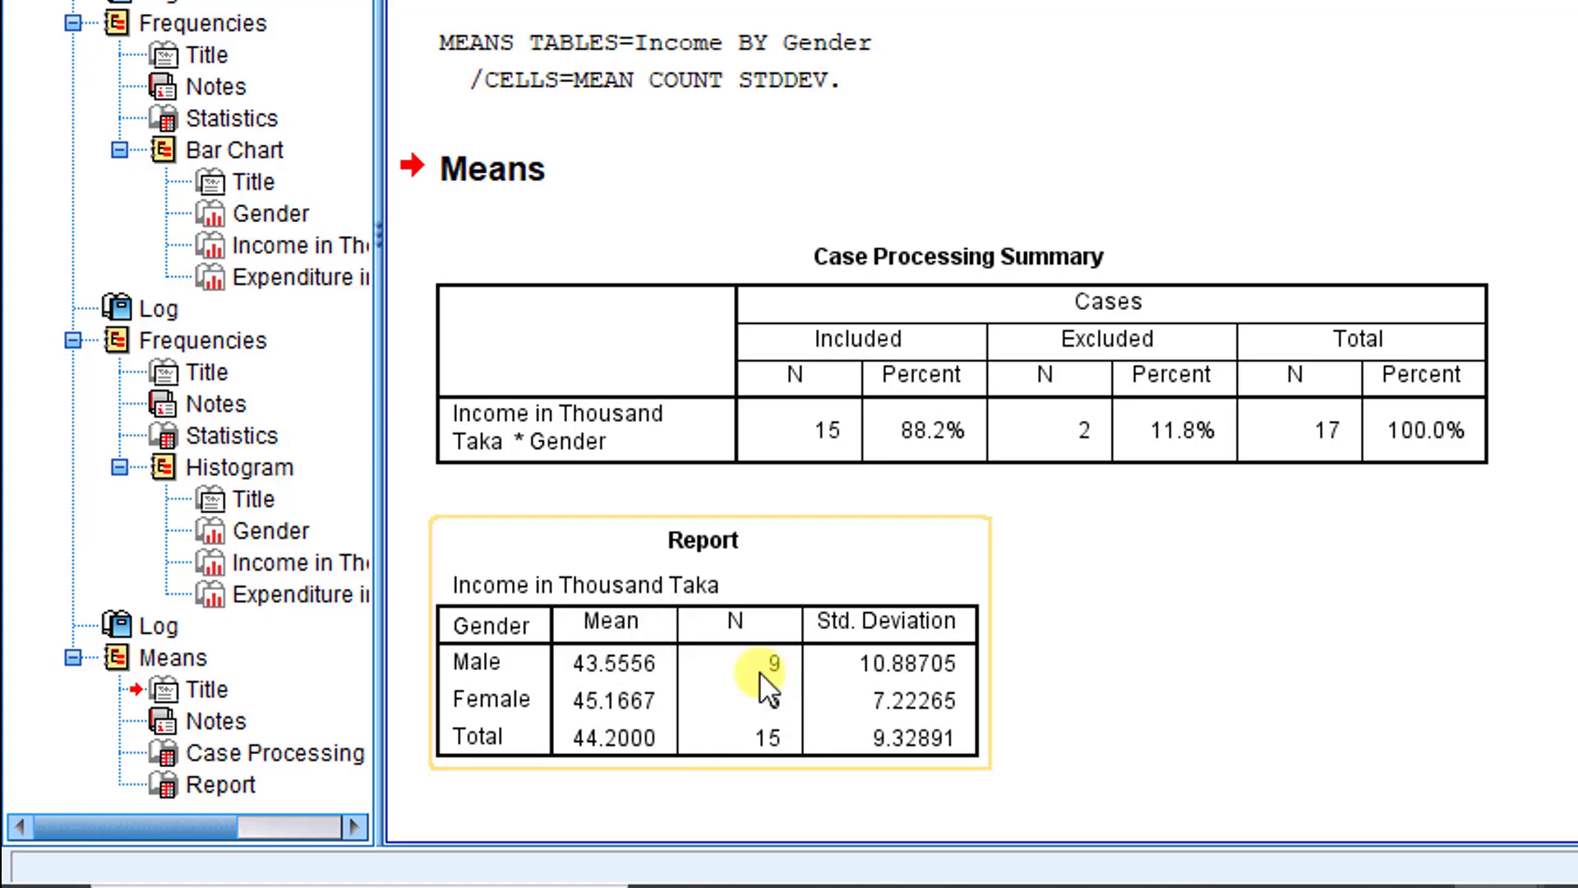
scroll(970, 669, "up", 10)
scroll(1130, 673, "up", 15)
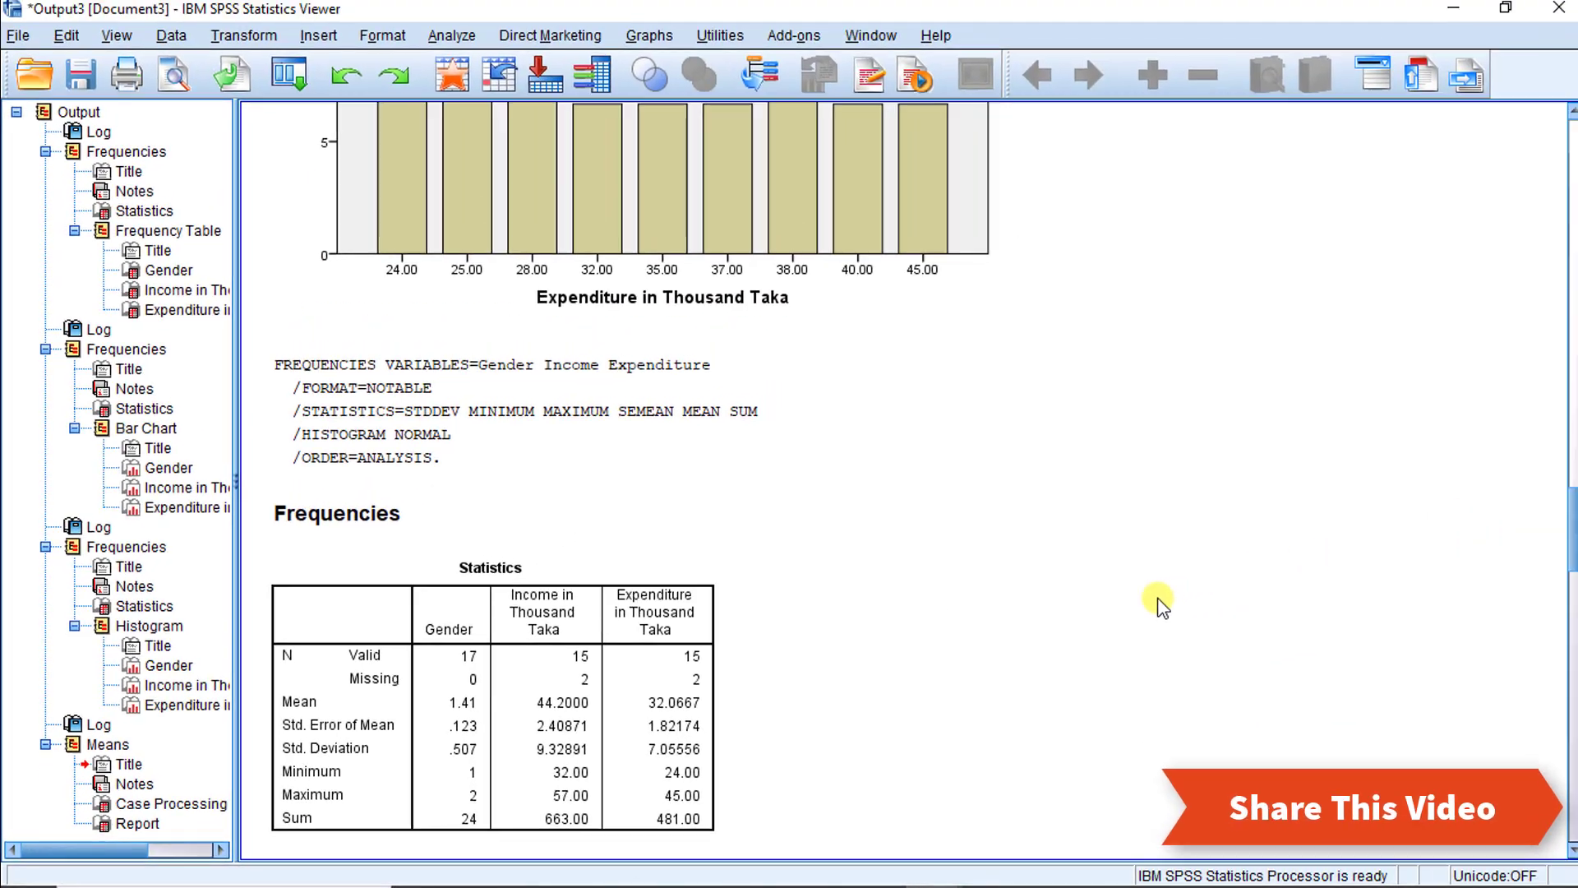
scroll(1159, 606, "up", 15)
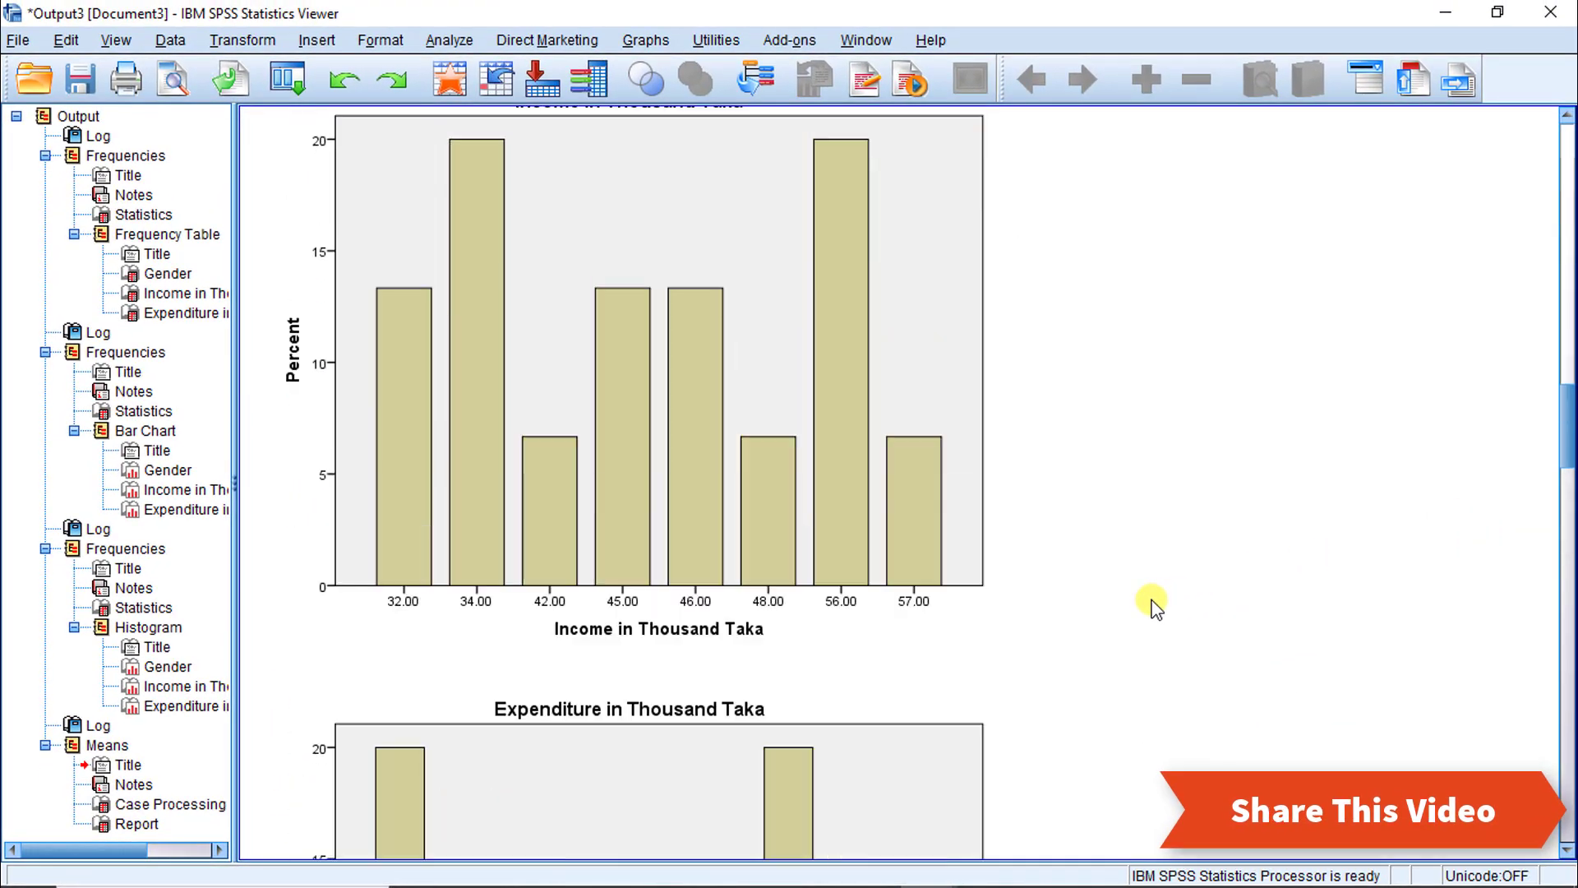
scroll(1153, 606, "up", 15)
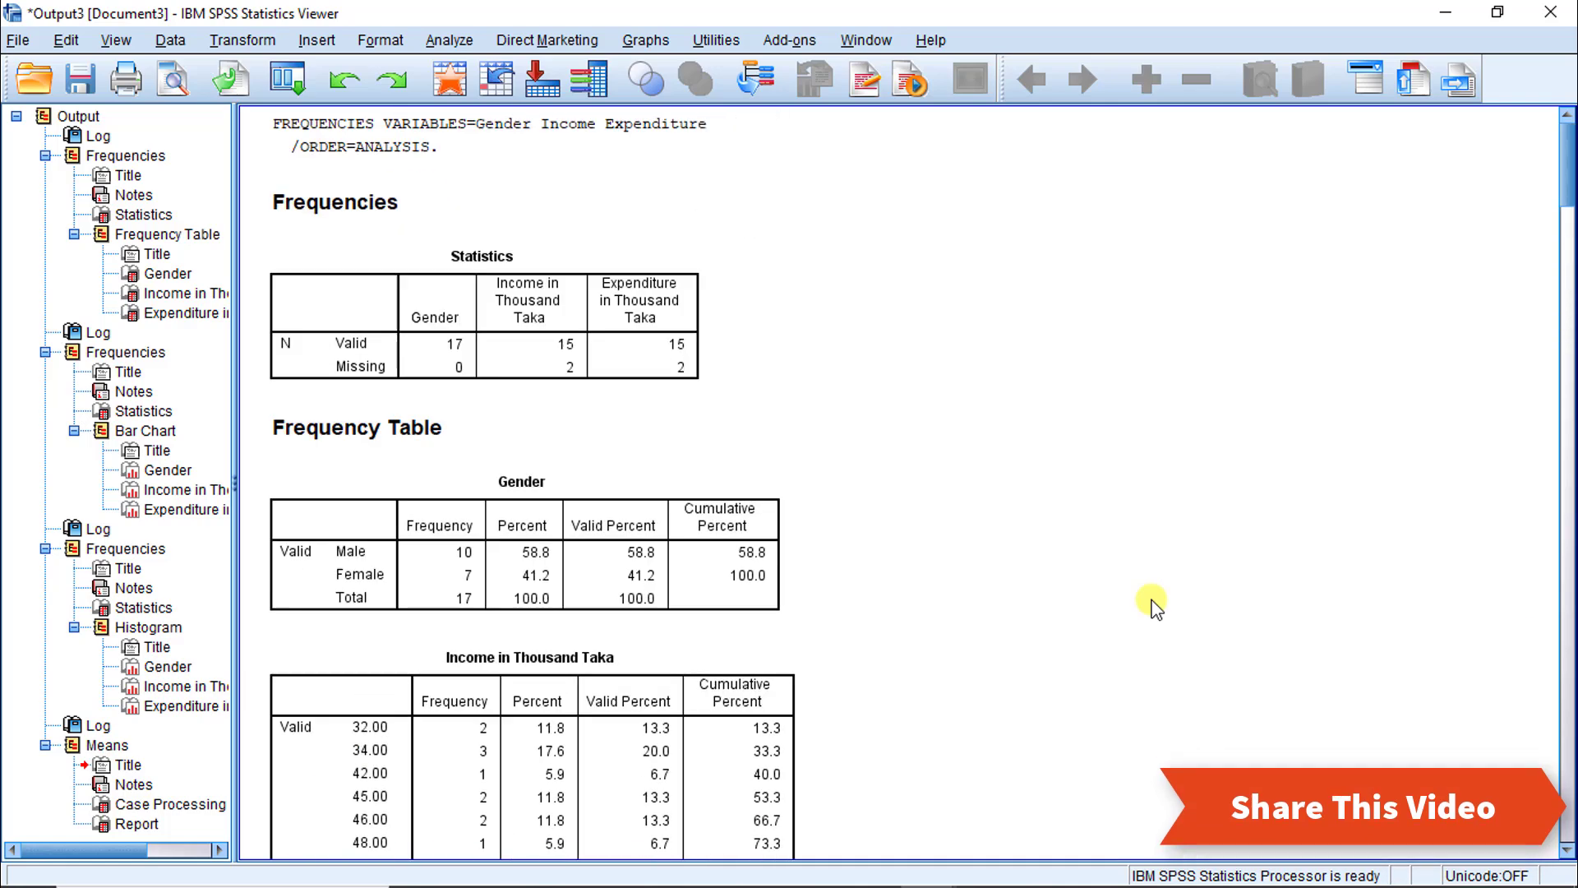
scroll(958, 556, "down", 3)
scroll(956, 556, "down", 1)
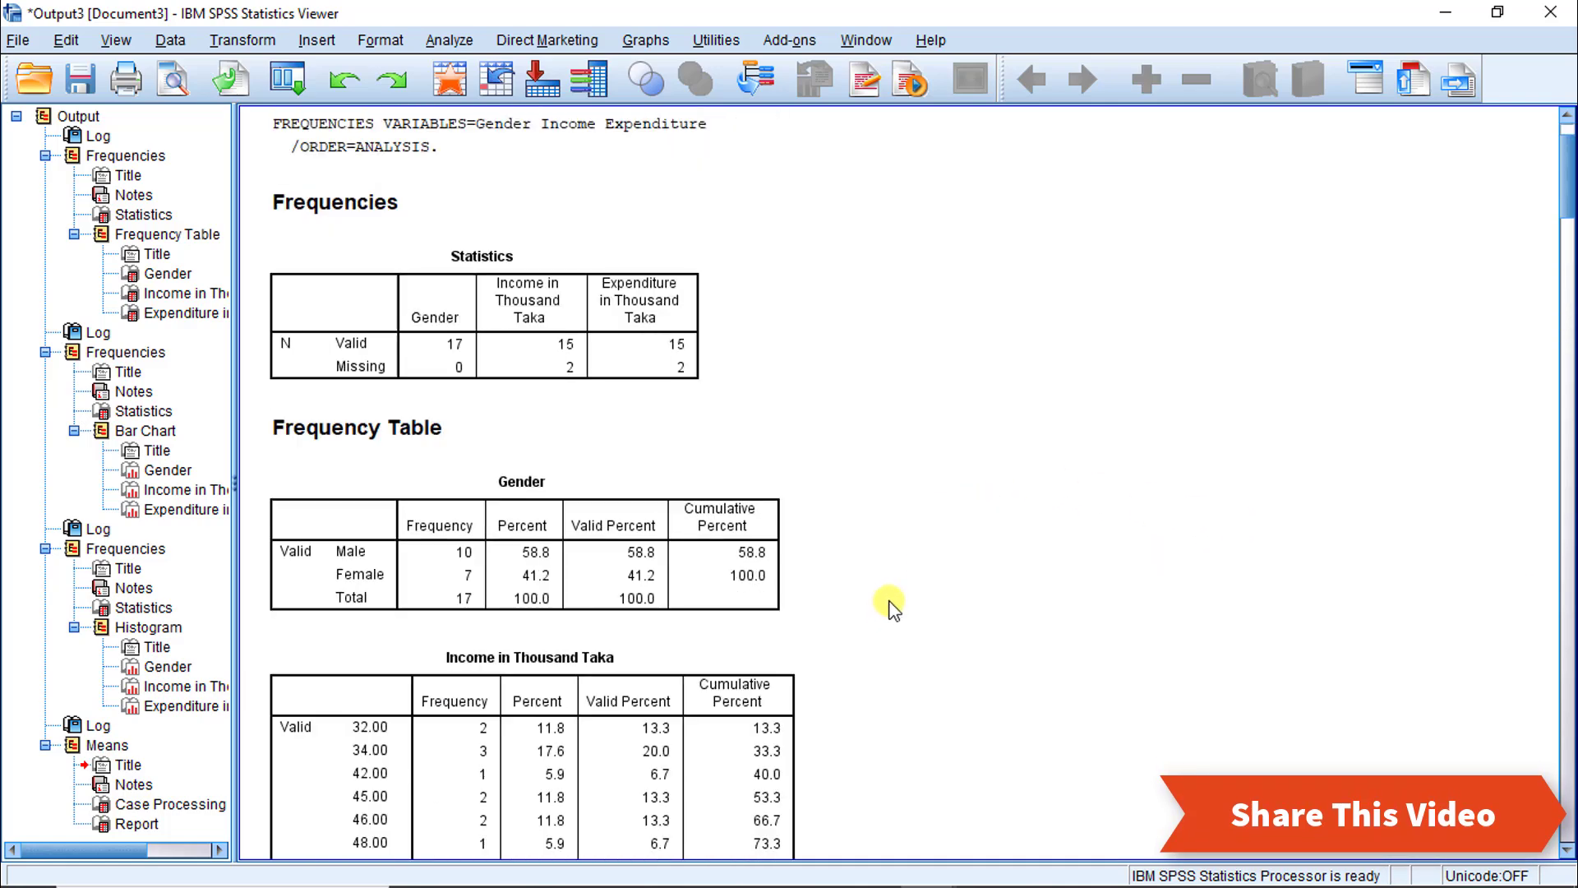
scroll(951, 553, "up", 3)
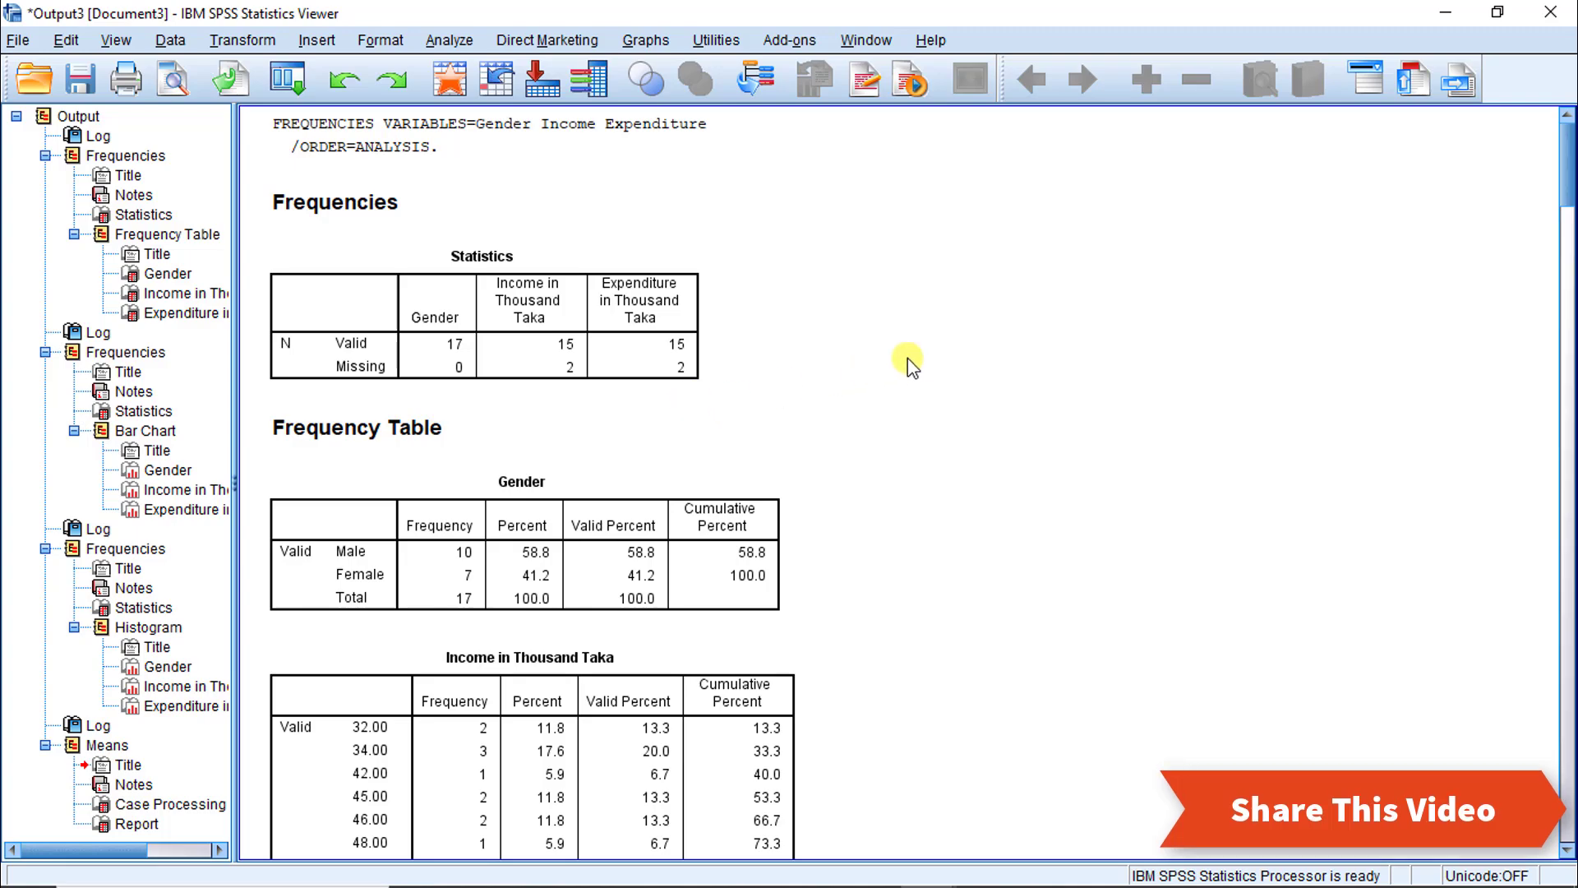
scroll(802, 529, "down", 3)
scroll(795, 530, "down", 12)
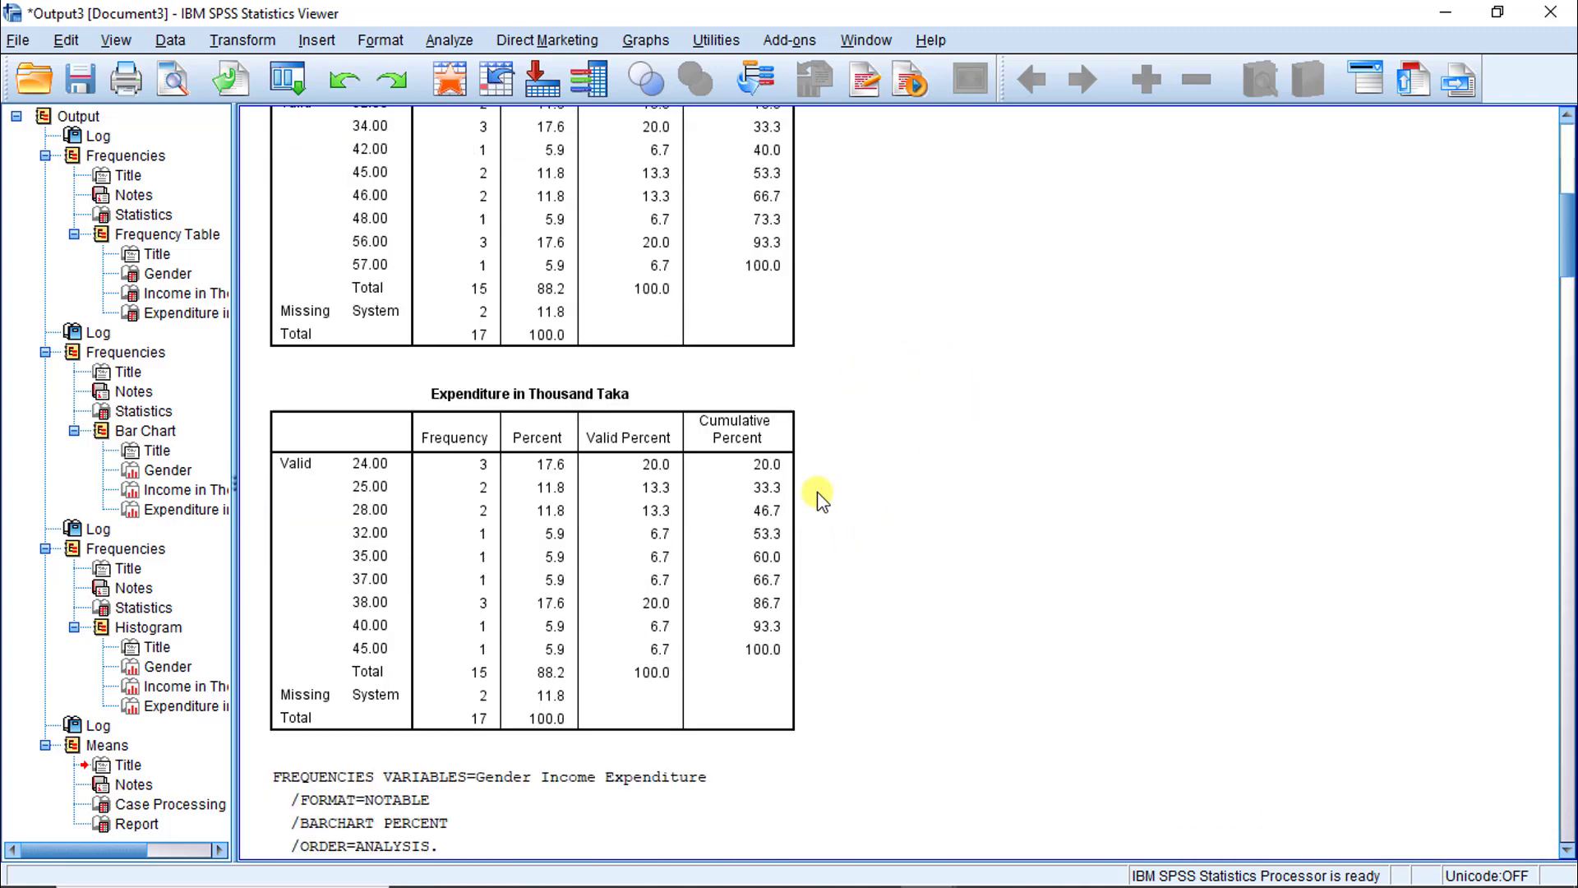
scroll(820, 498, "down", 6)
scroll(820, 497, "up", 18)
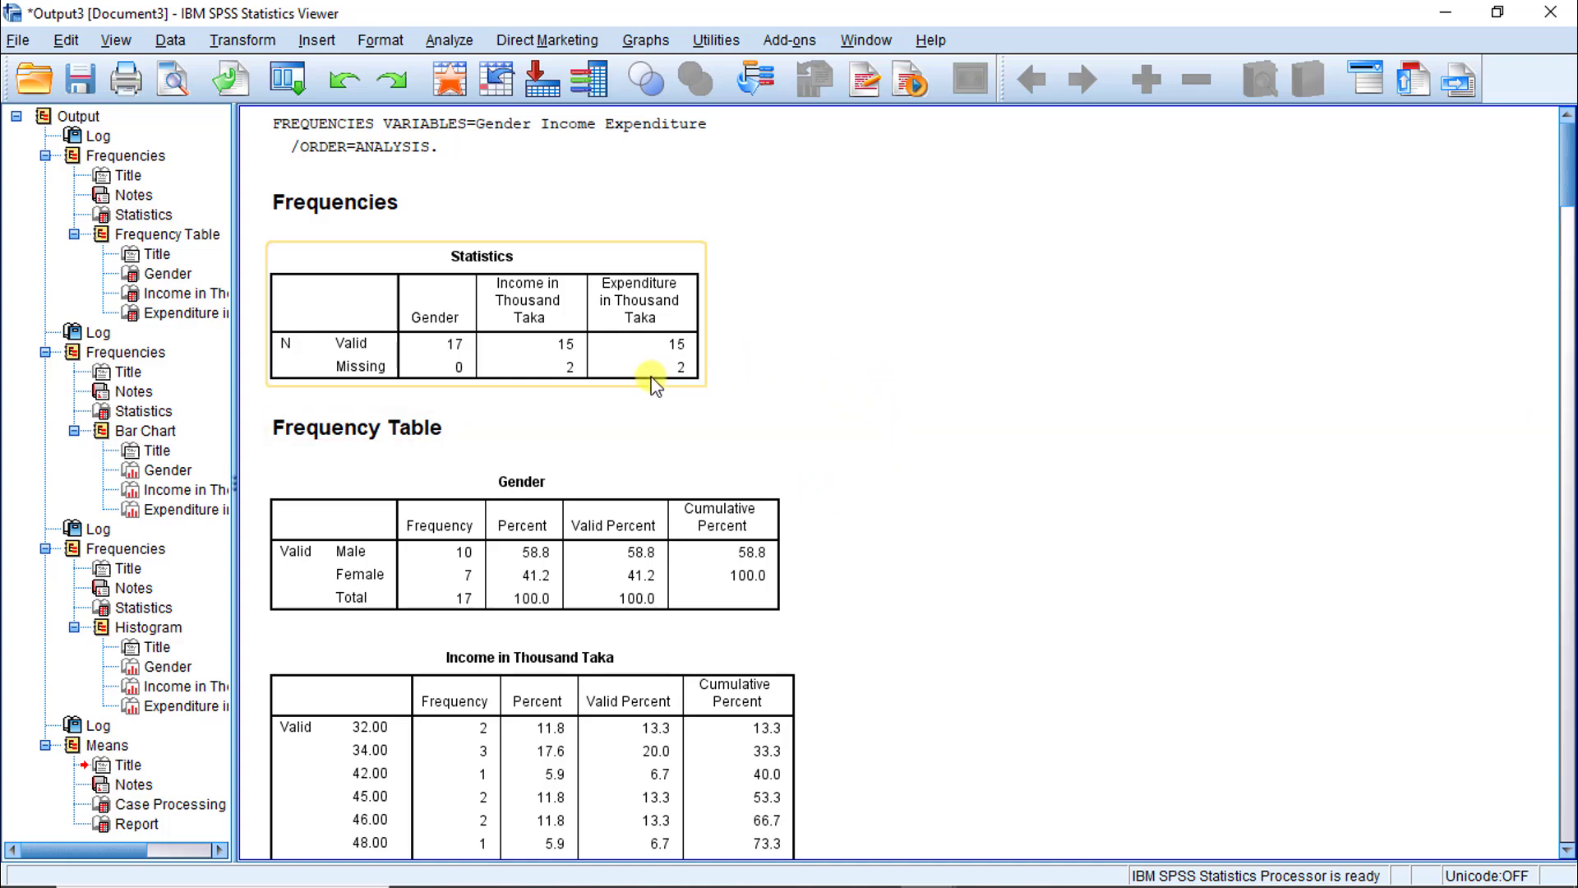
- Switch to the Tutorial.sav data set and inspect the variable definitions, including Income and Expenditure
mouse_move(920, 878)
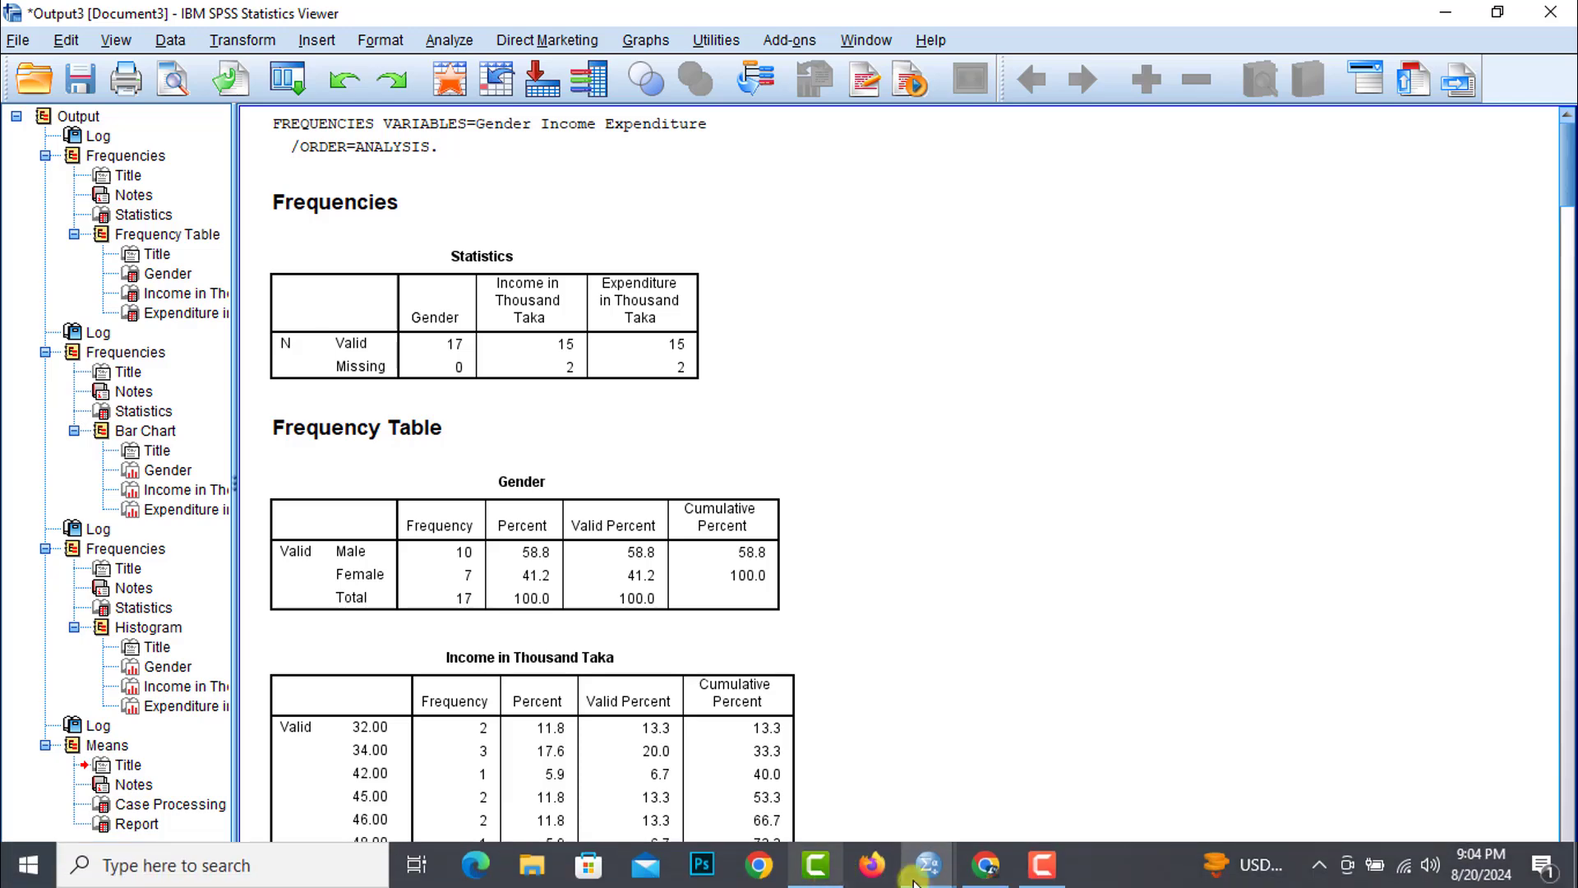
left_click(830, 789)
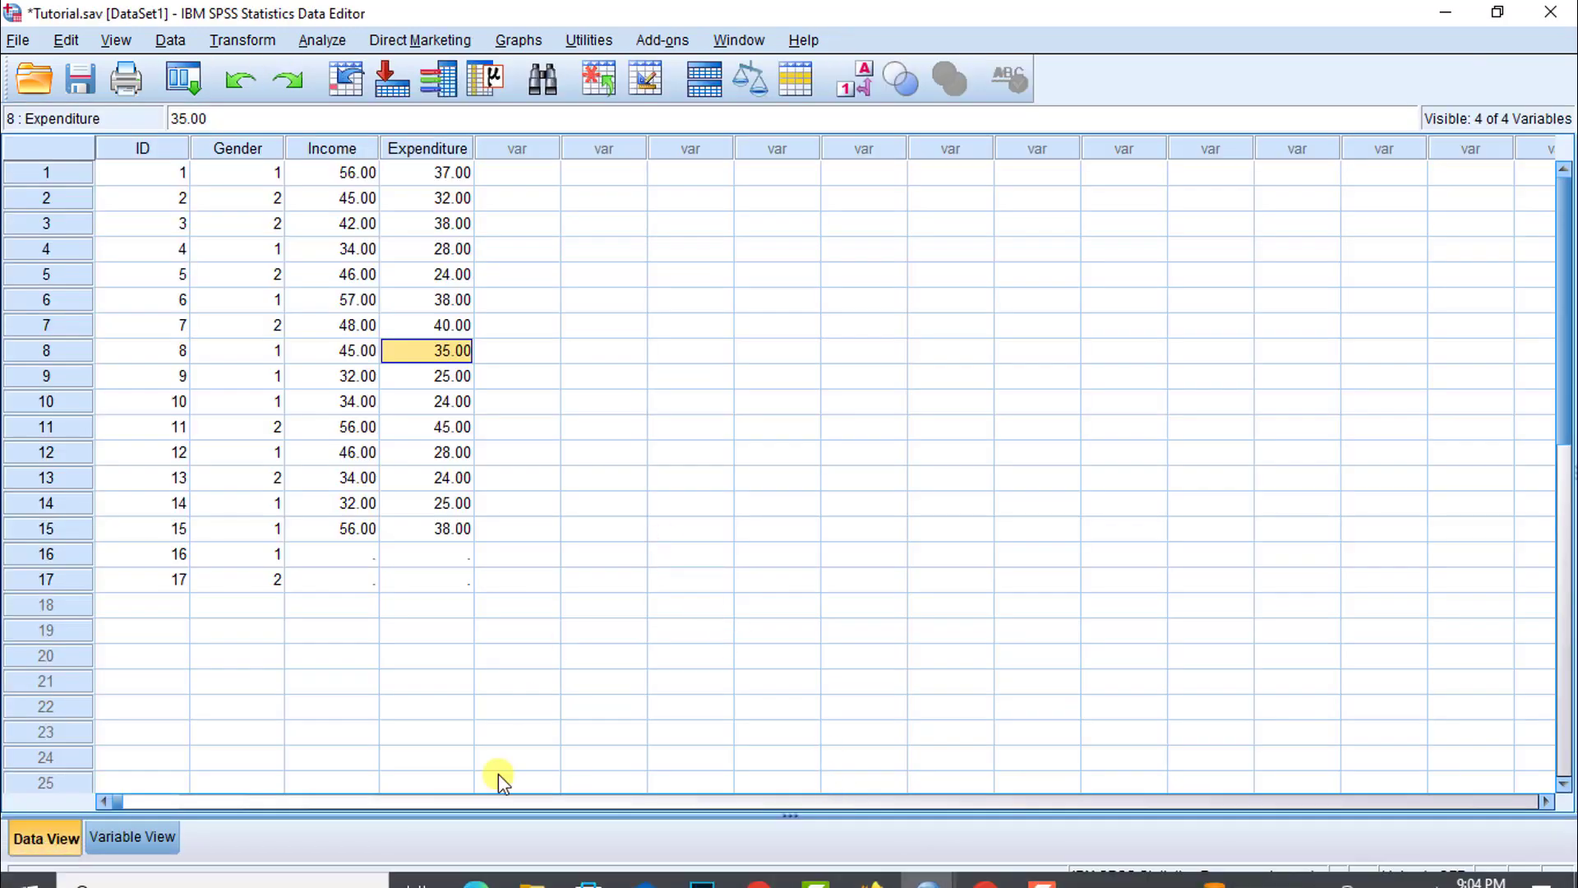
left_click(156, 835)
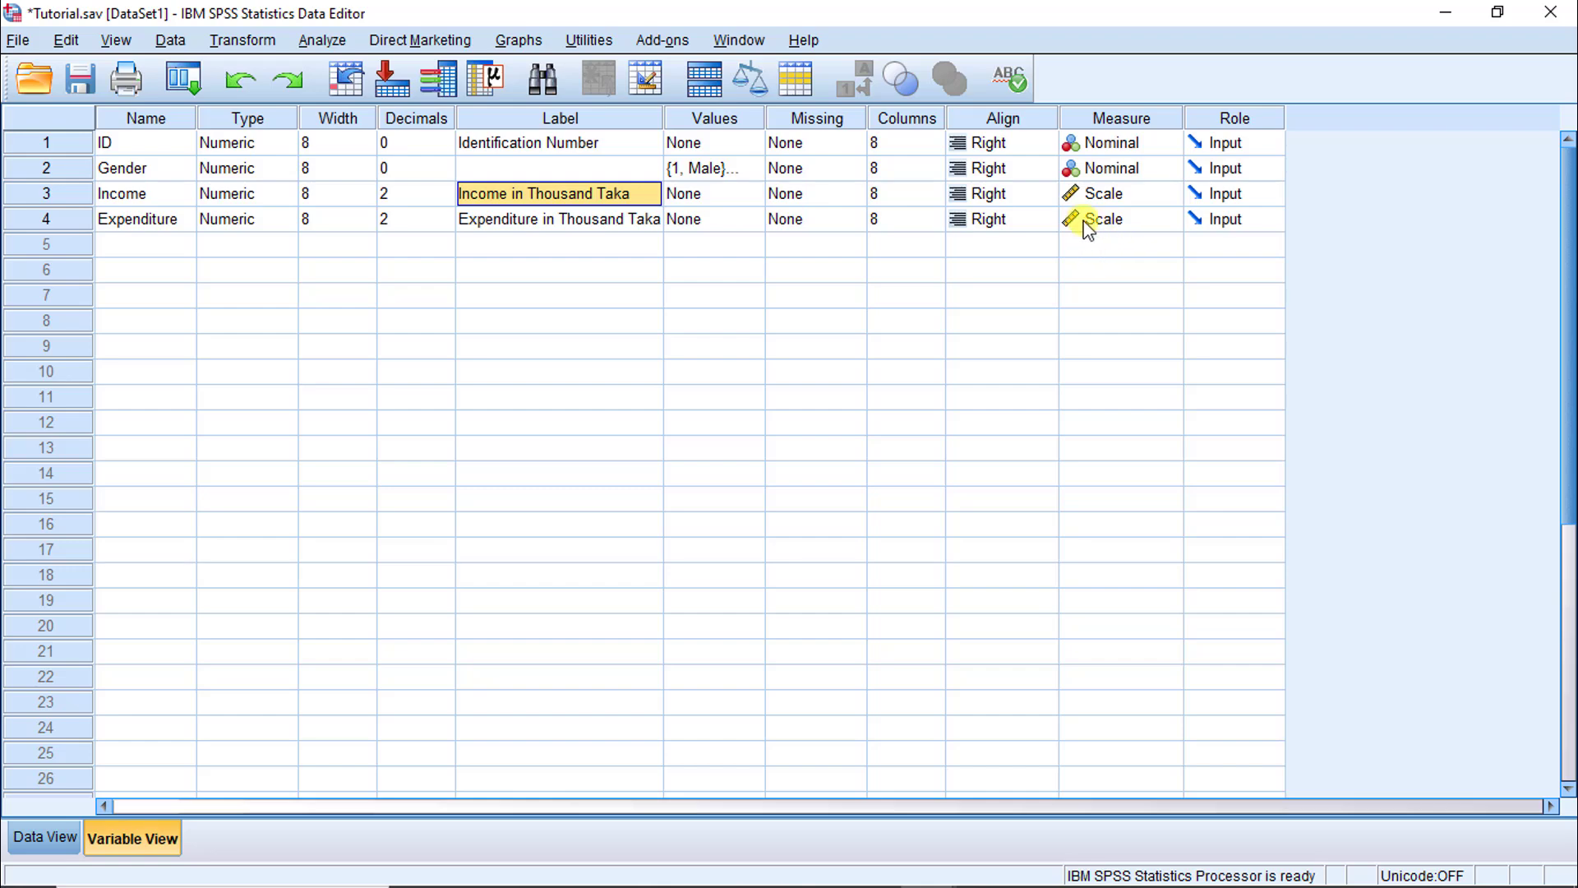
mouse_move(725, 884)
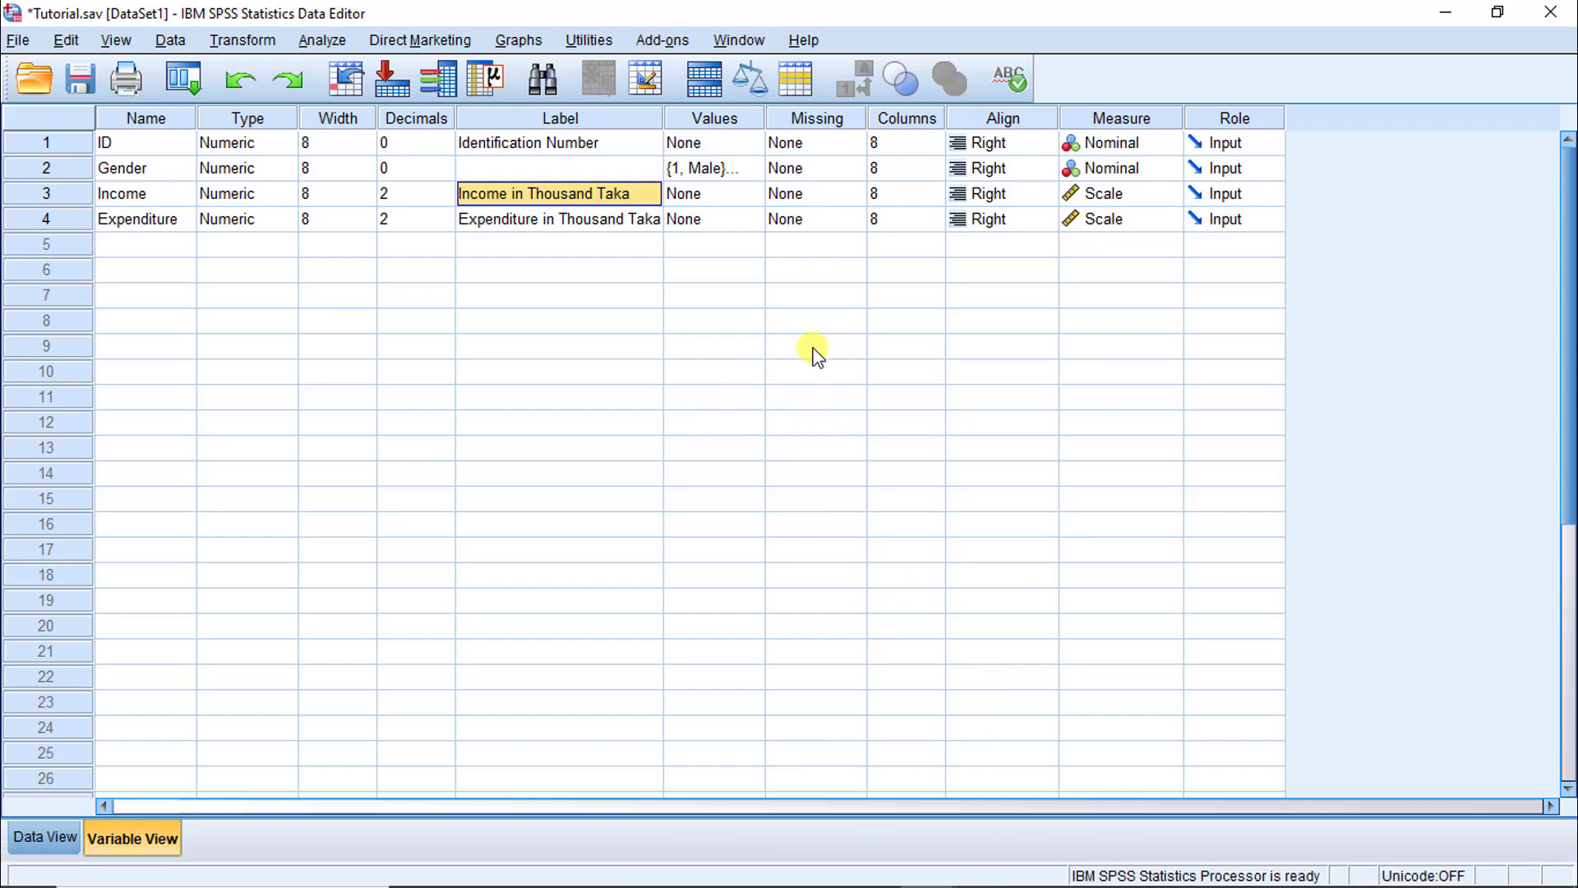
left_click(135, 195)
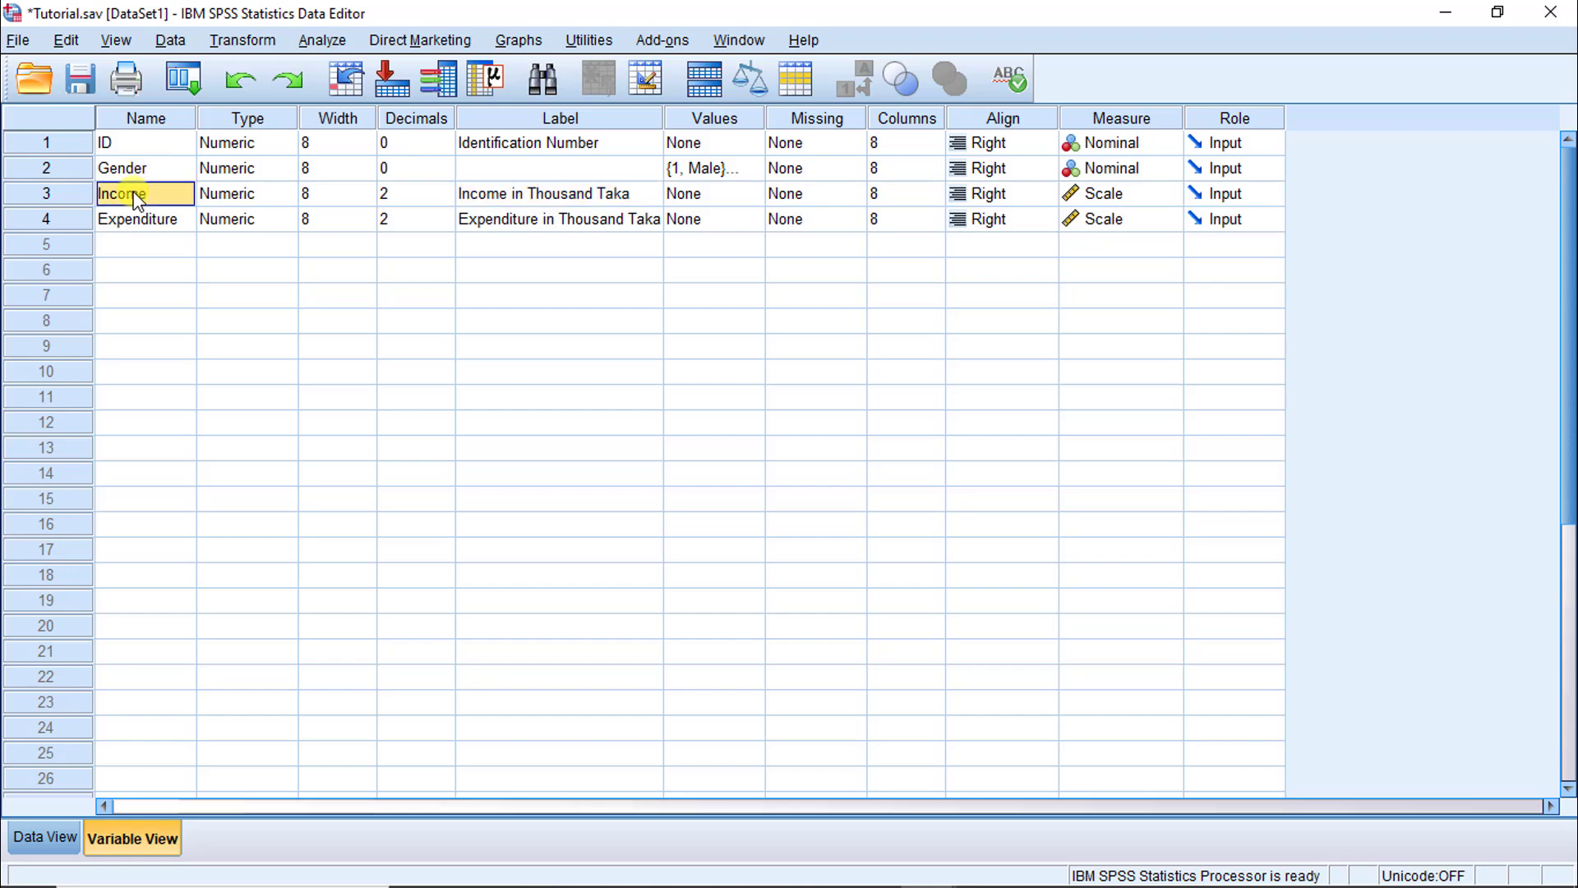
left_click(130, 220)
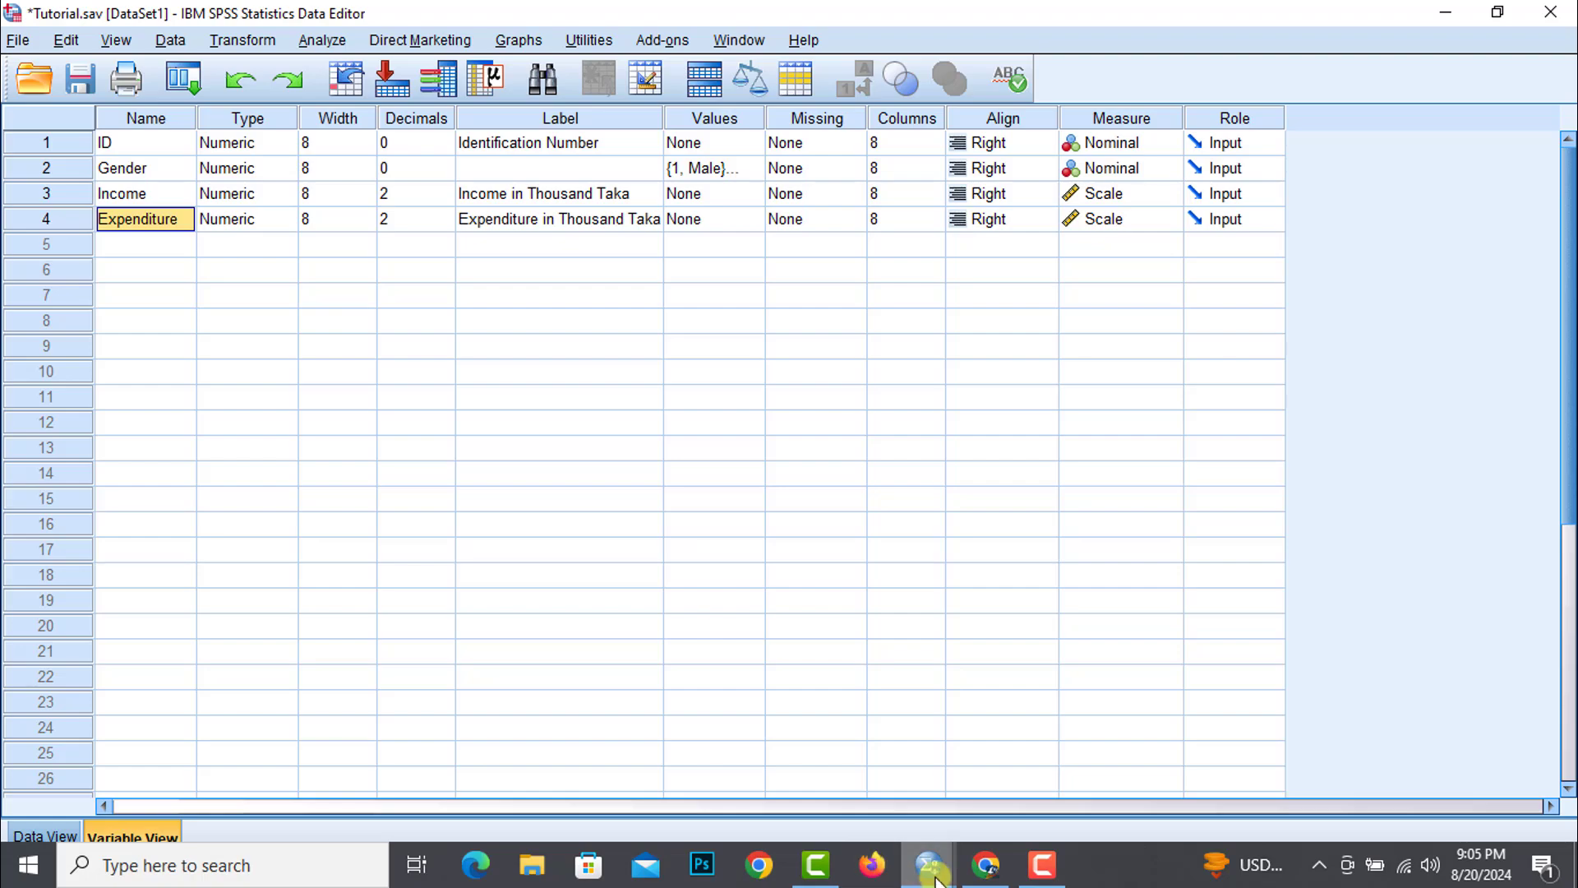
- Return to the output document and review its results from the first frequency tables through the histograms to the Means tables
mouse_move(929, 865)
left_click(1028, 740)
scroll(698, 581, "down", 3)
scroll(698, 588, "up", 3)
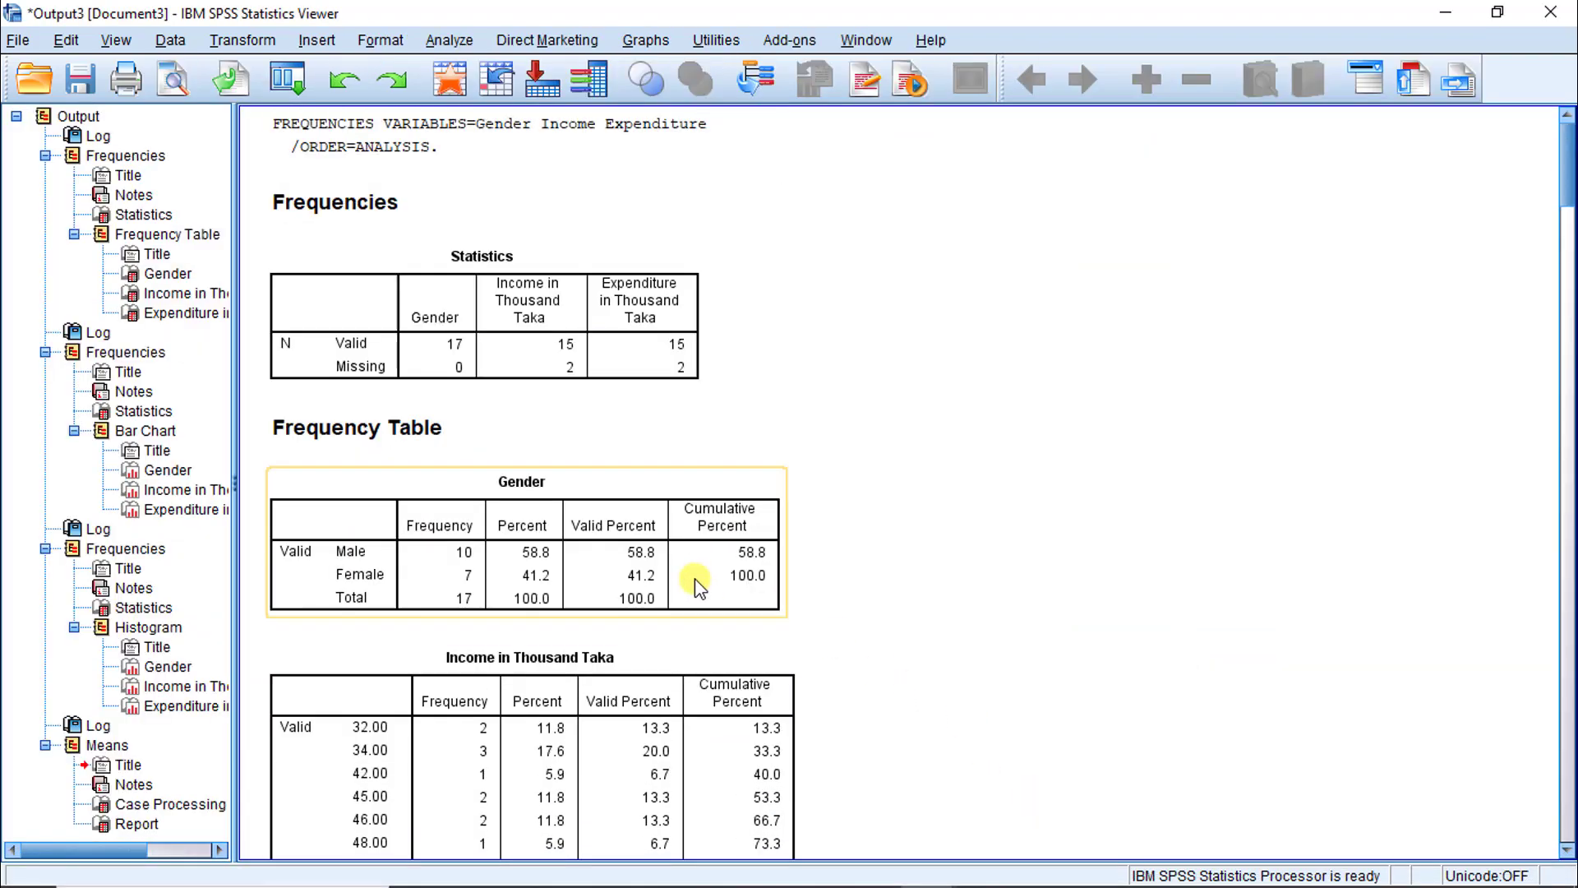
scroll(592, 501, "down", 8)
scroll(583, 510, "down", 15)
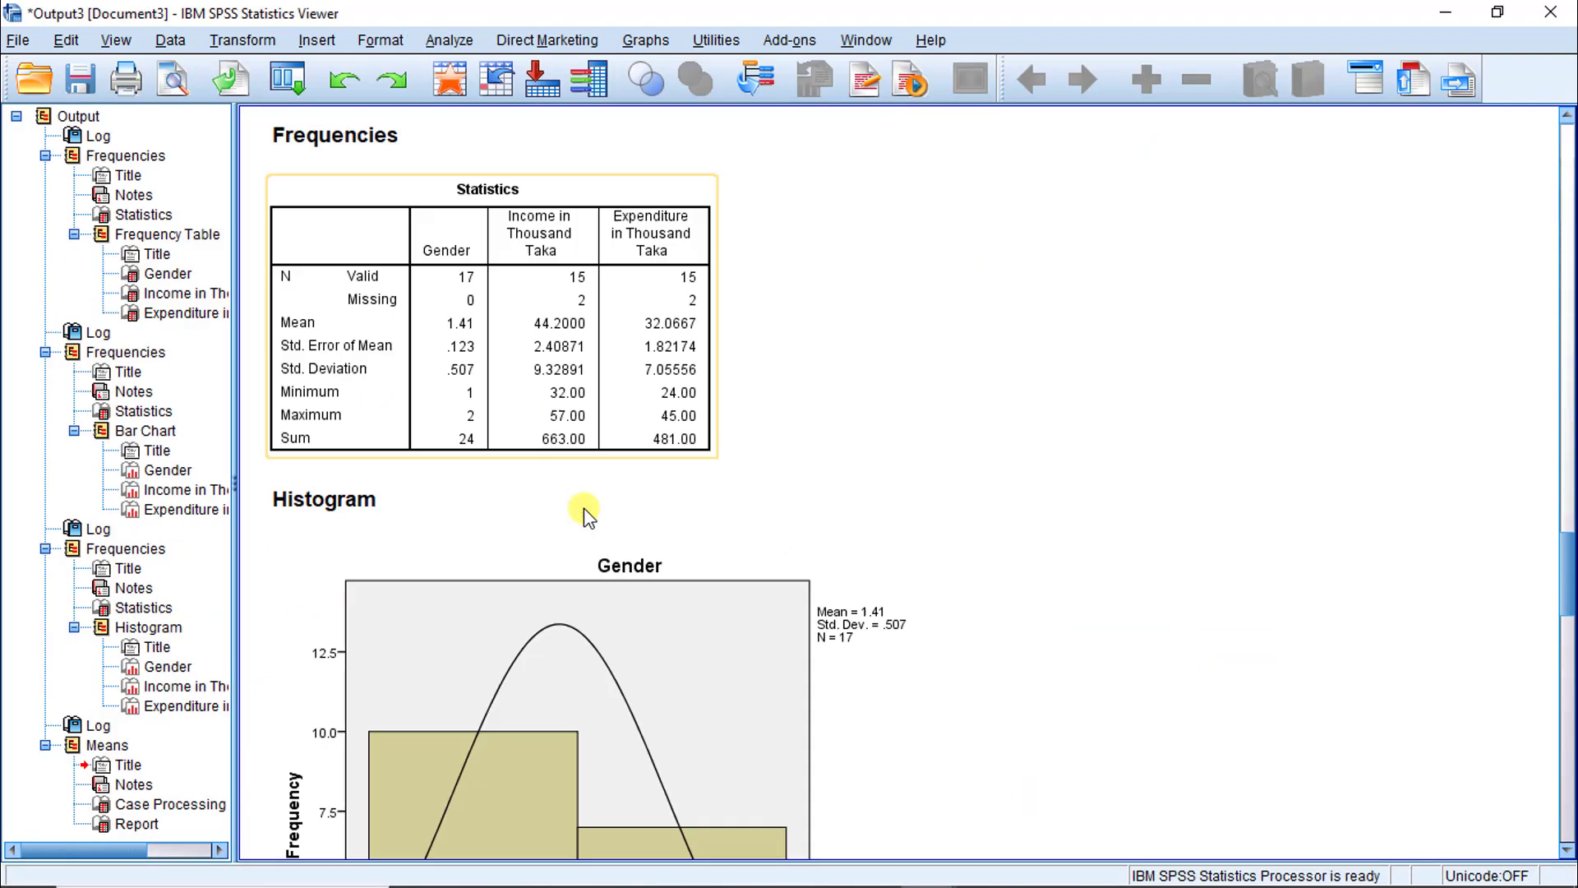
scroll(592, 477, "up", 5)
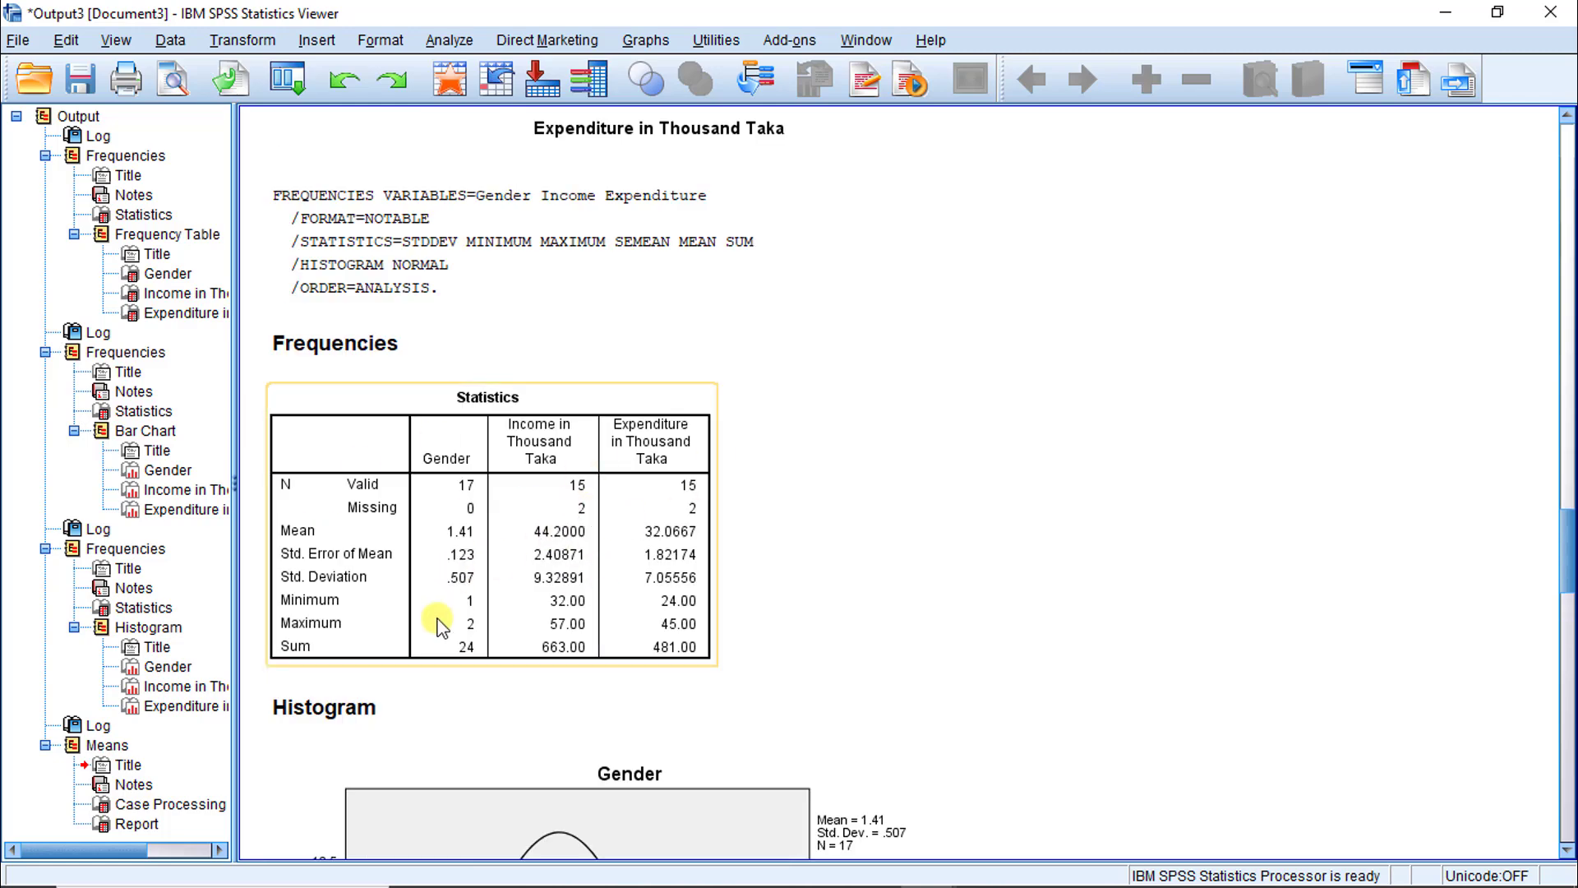
scroll(638, 515, "down", 10)
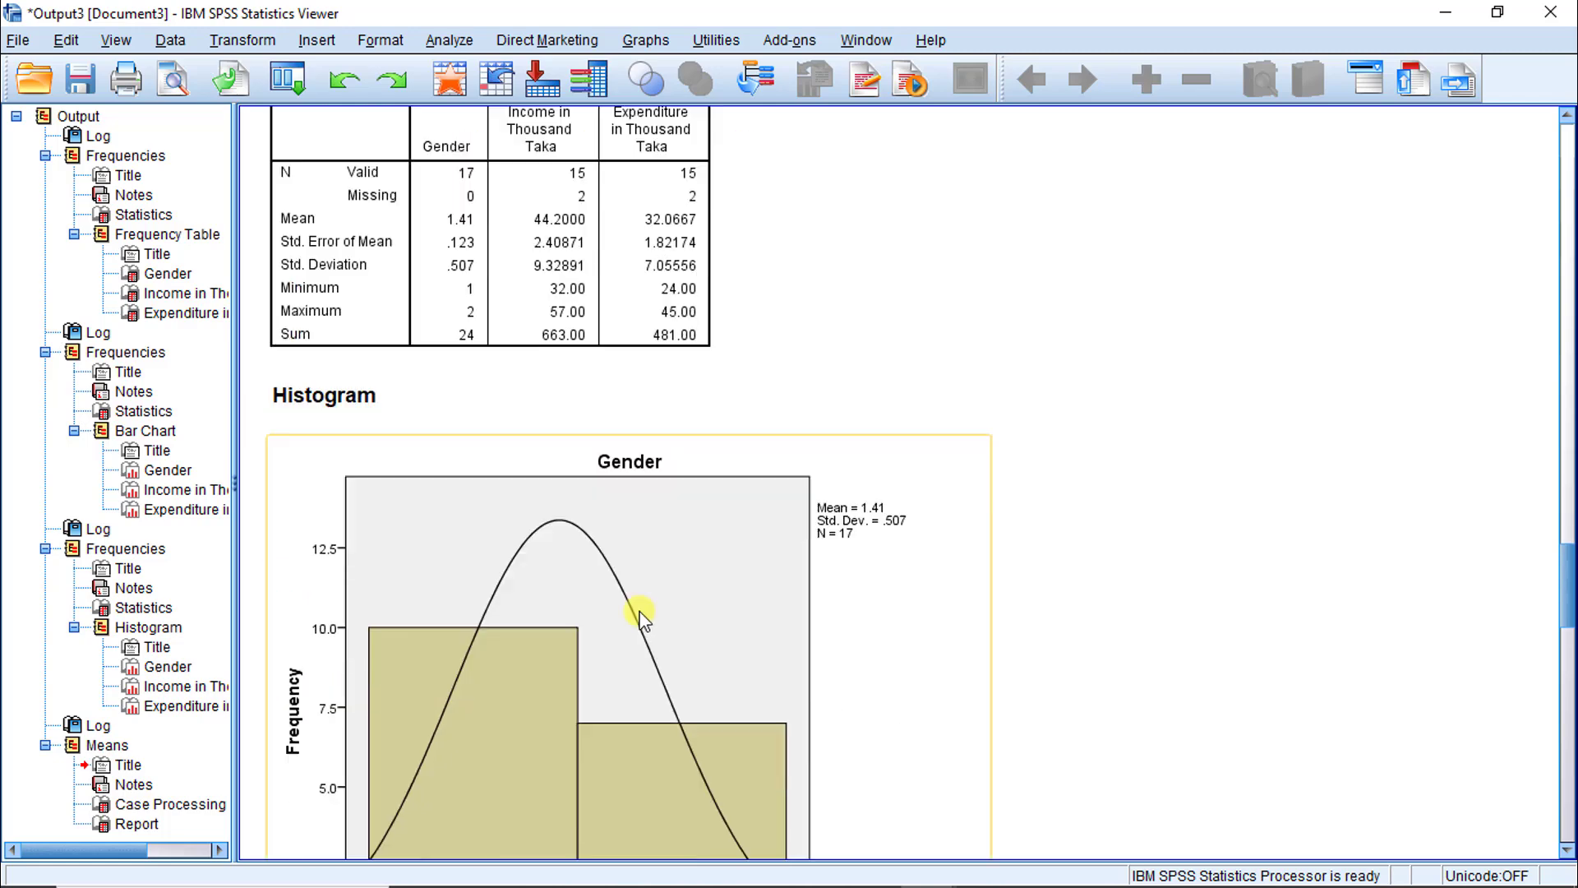
scroll(734, 666, "down", 15)
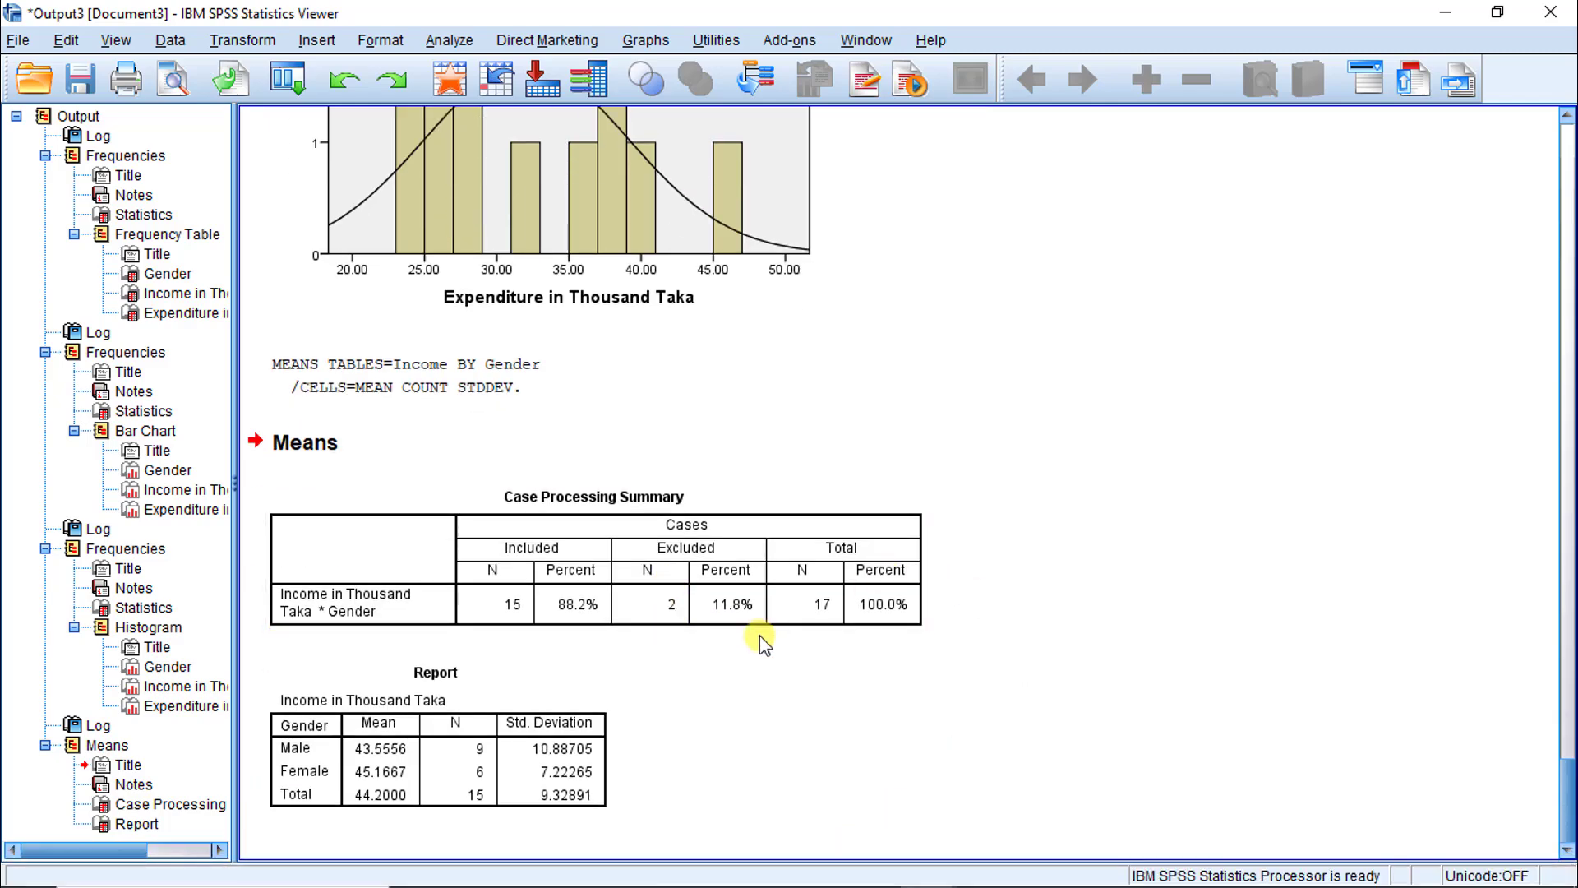
- Recheck the descriptive statistics, Gender histogram, Expenditure bar chart and frequency tables in the earlier Frequencies output
scroll(760, 634, "up", 6)
scroll(760, 634, "up", 12)
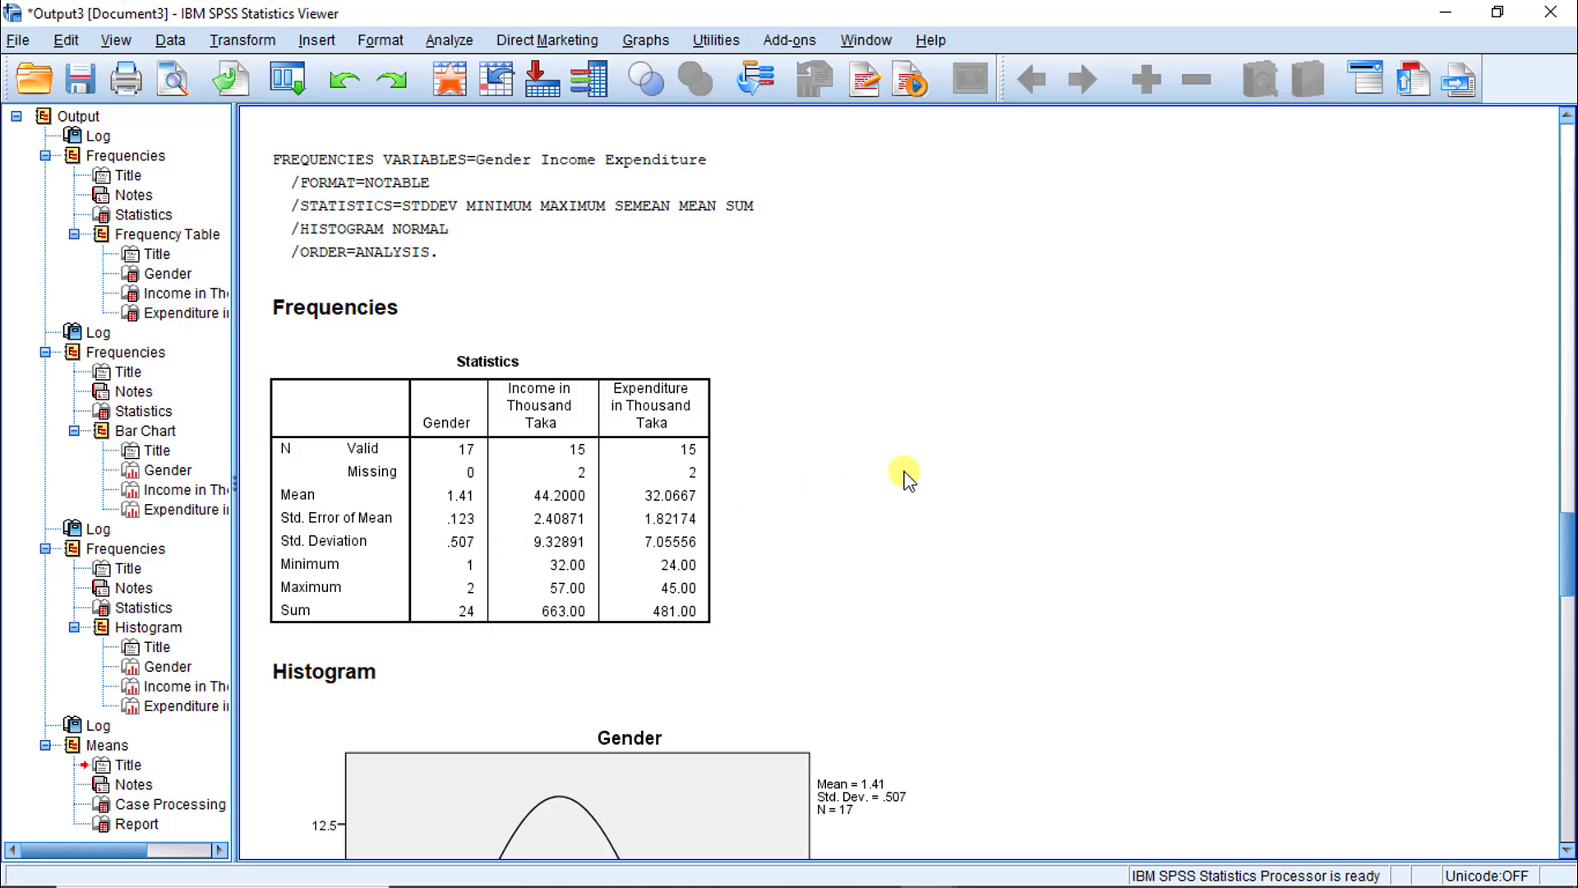
scroll(729, 477, "down", 5)
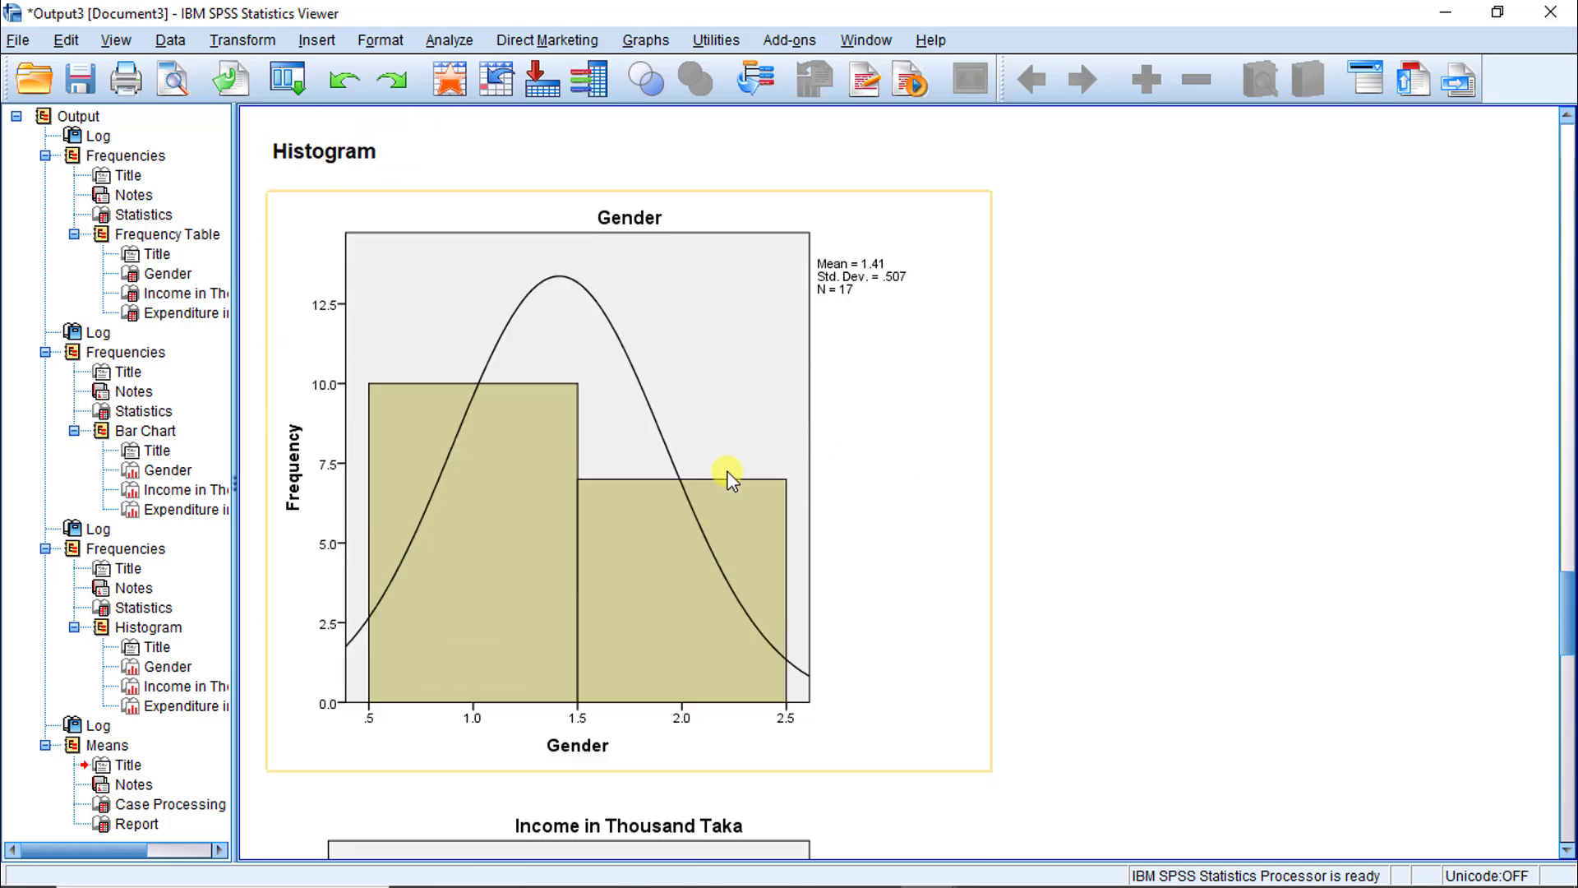
scroll(723, 473, "up", 8)
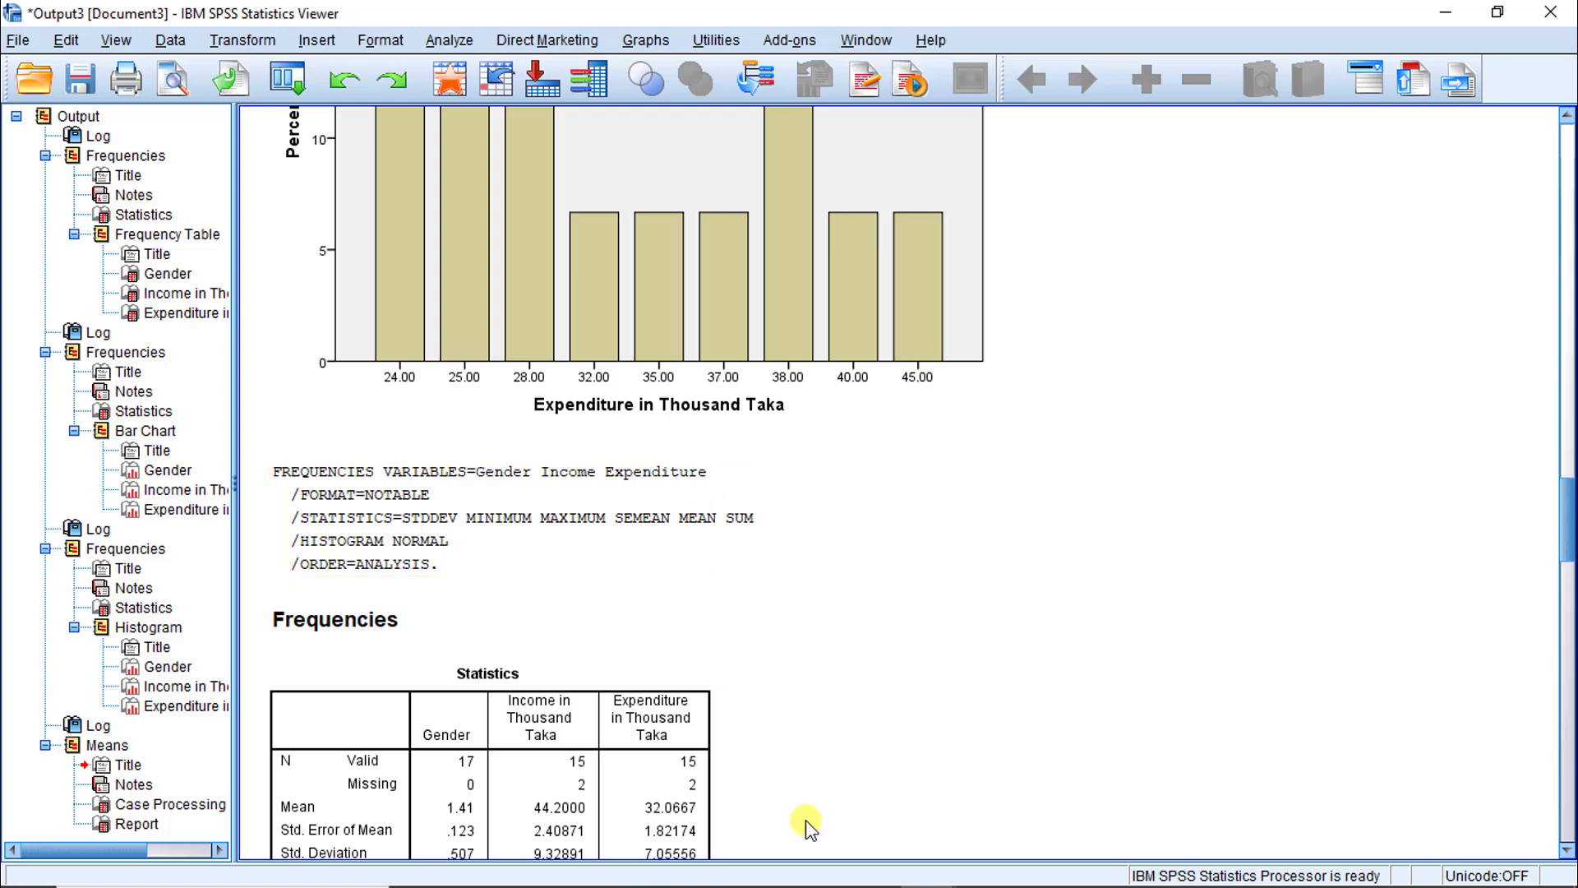
scroll(722, 474, "up", 3)
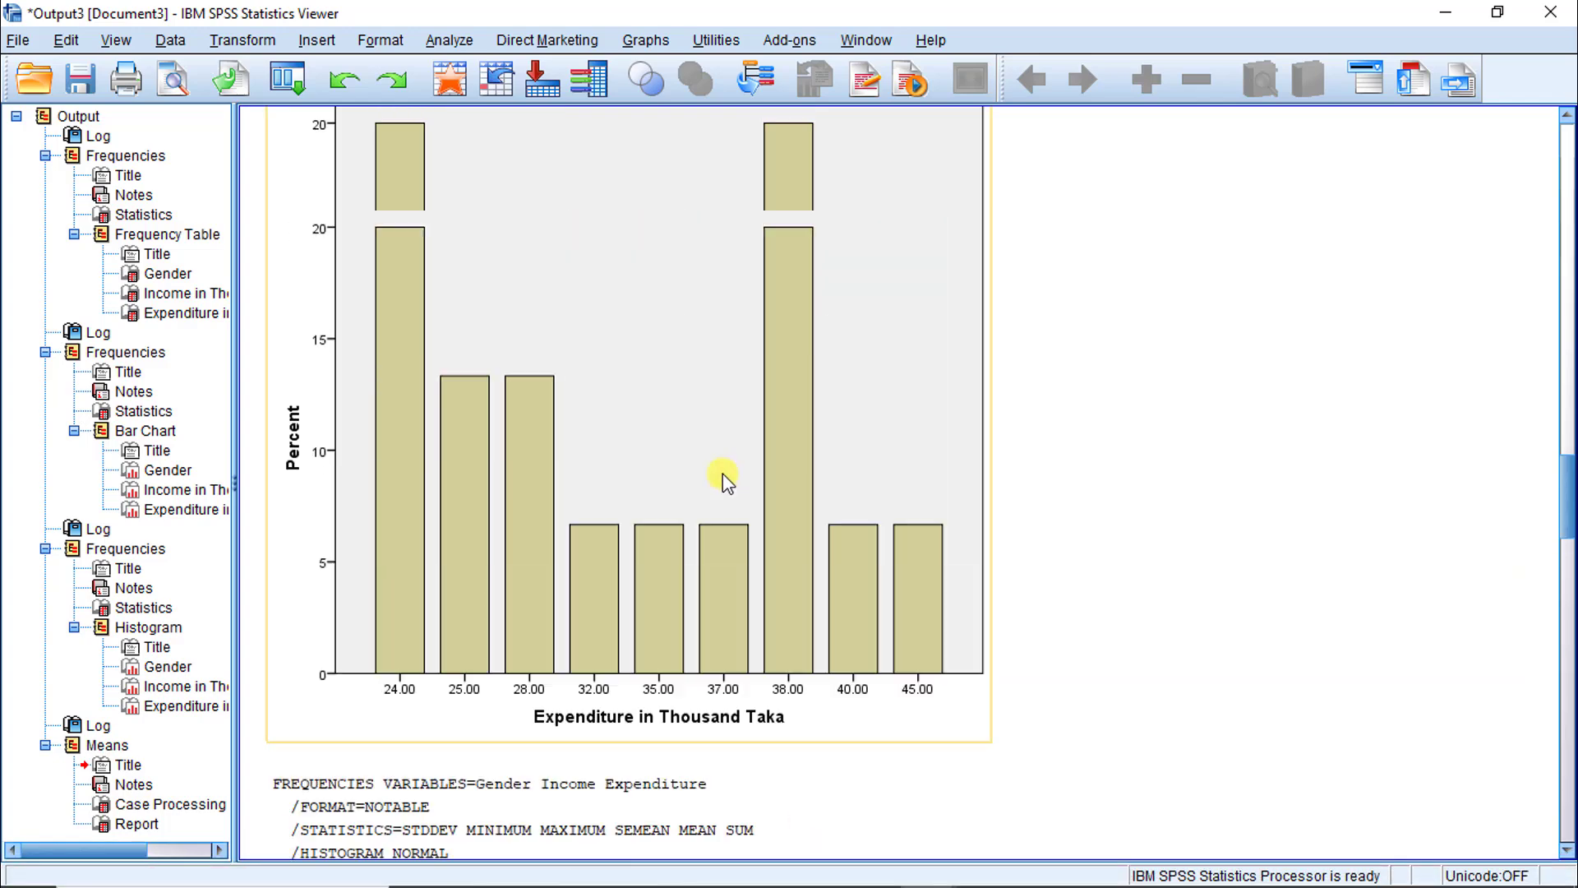
scroll(722, 473, "up", 15)
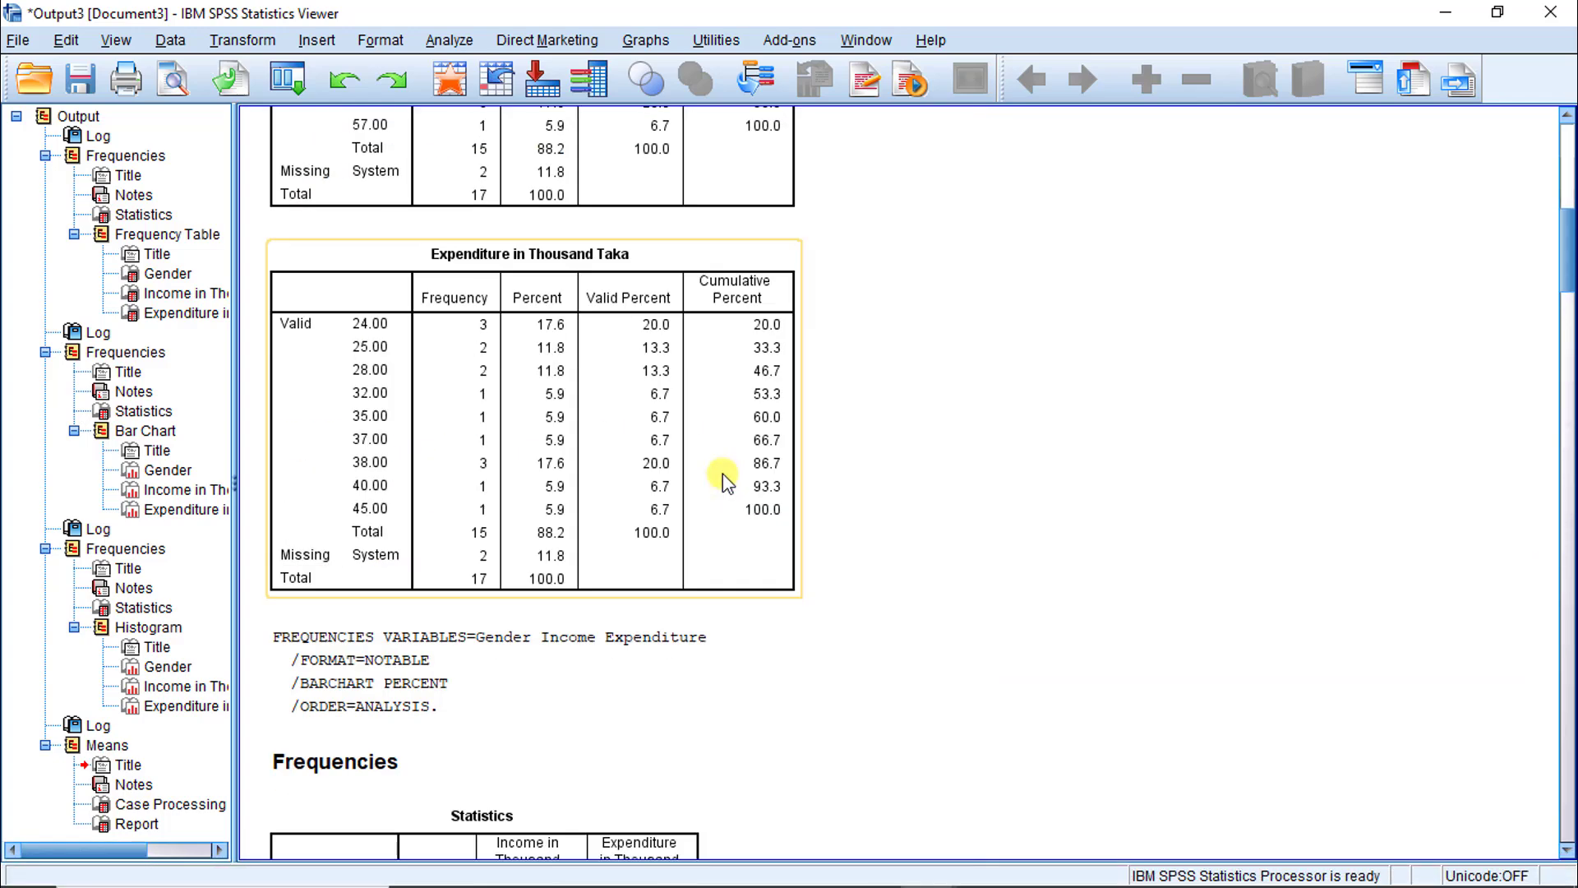
scroll(723, 474, "up", 9)
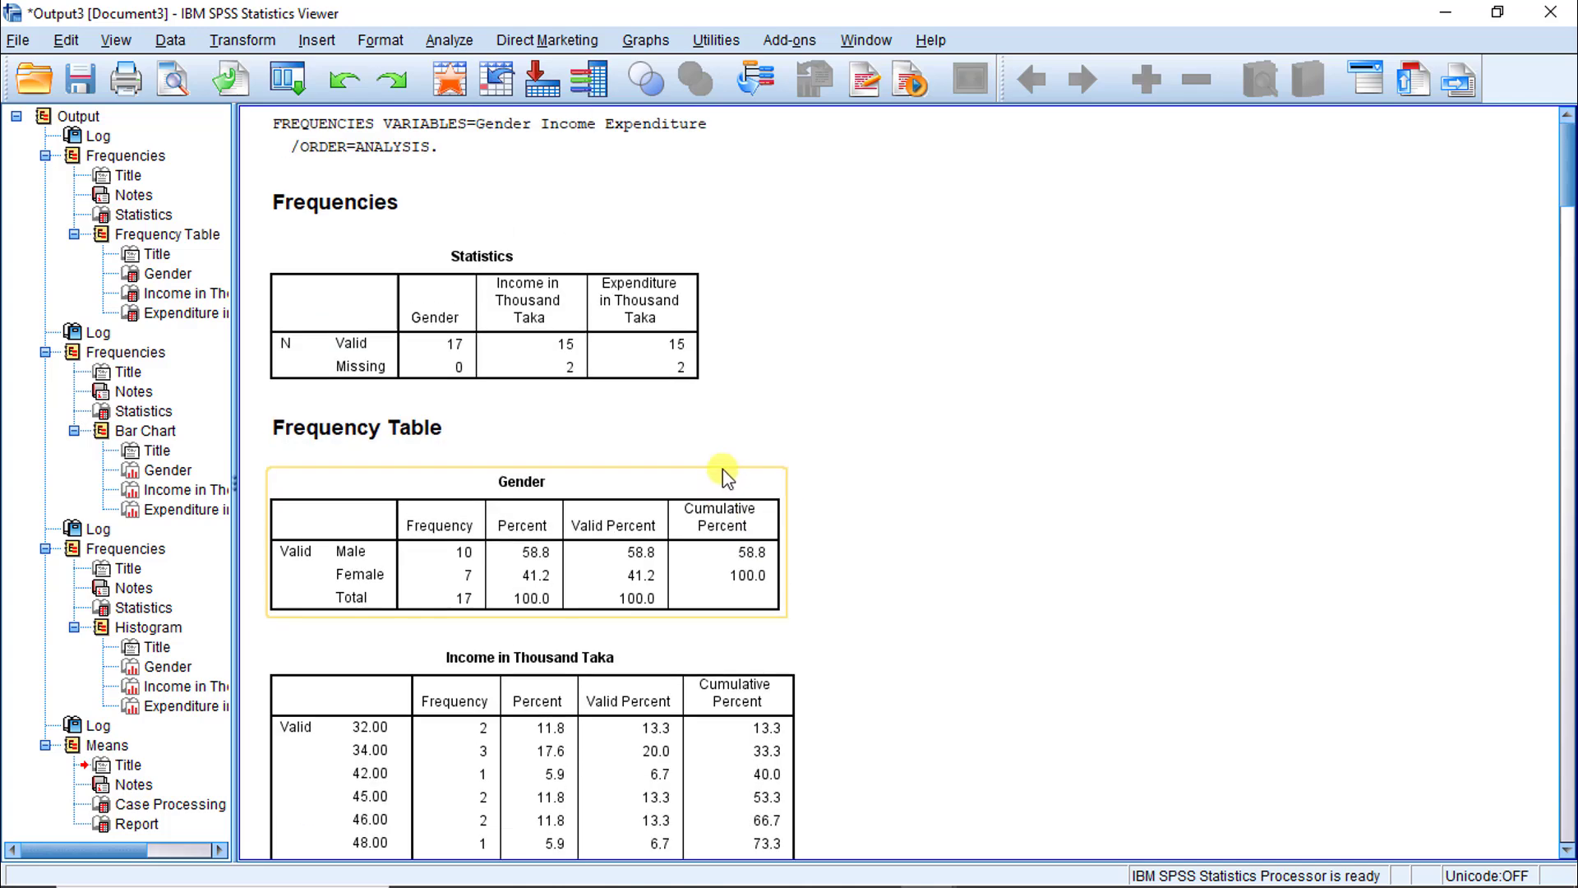
scroll(722, 469, "down", 10)
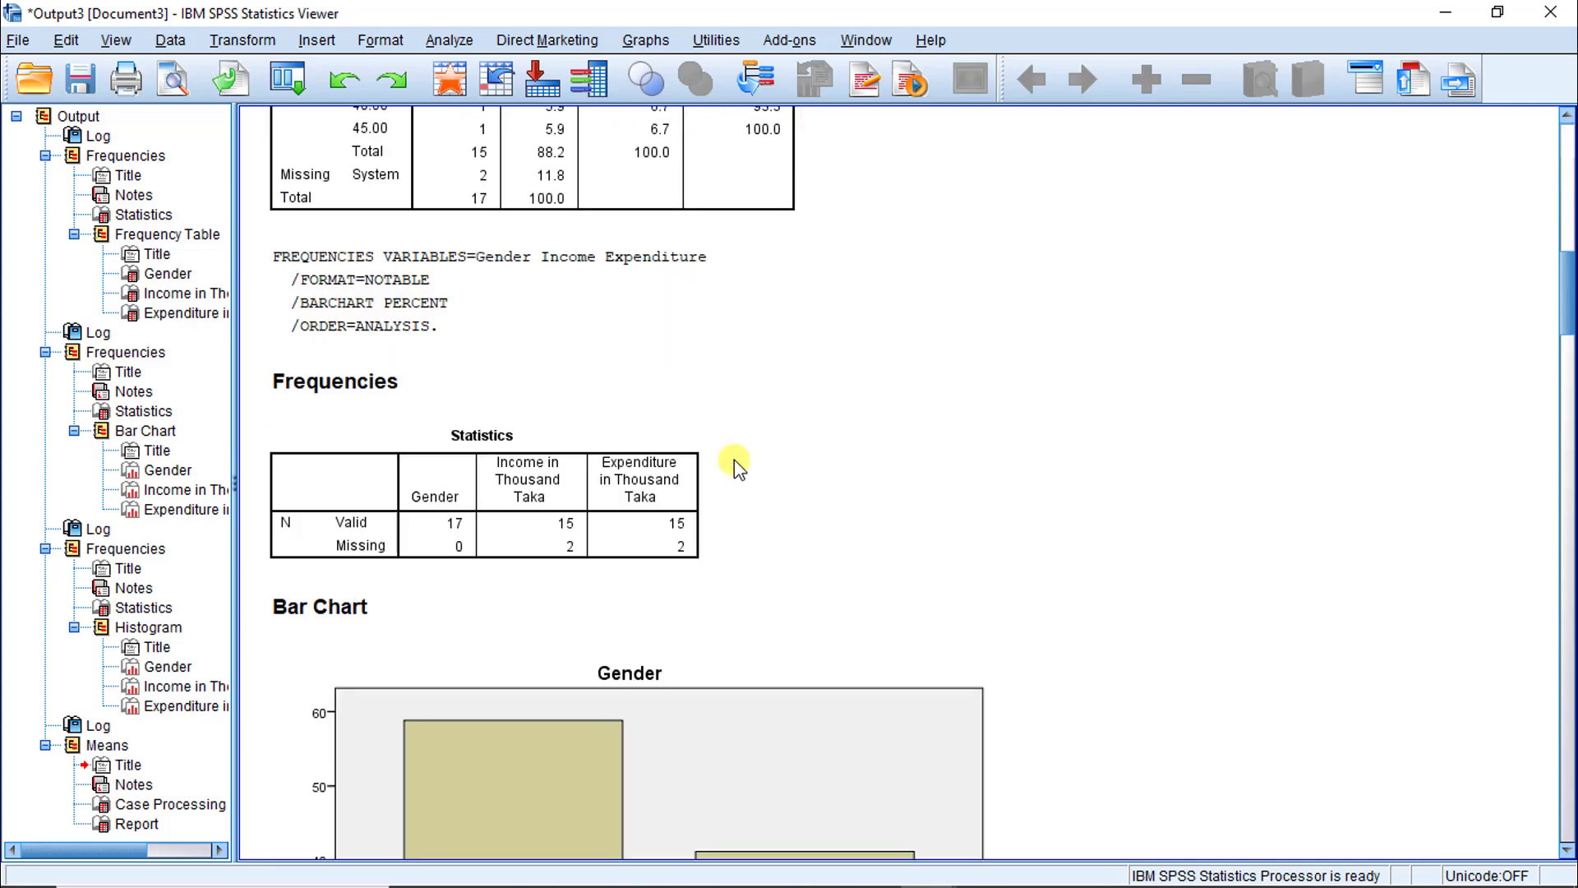